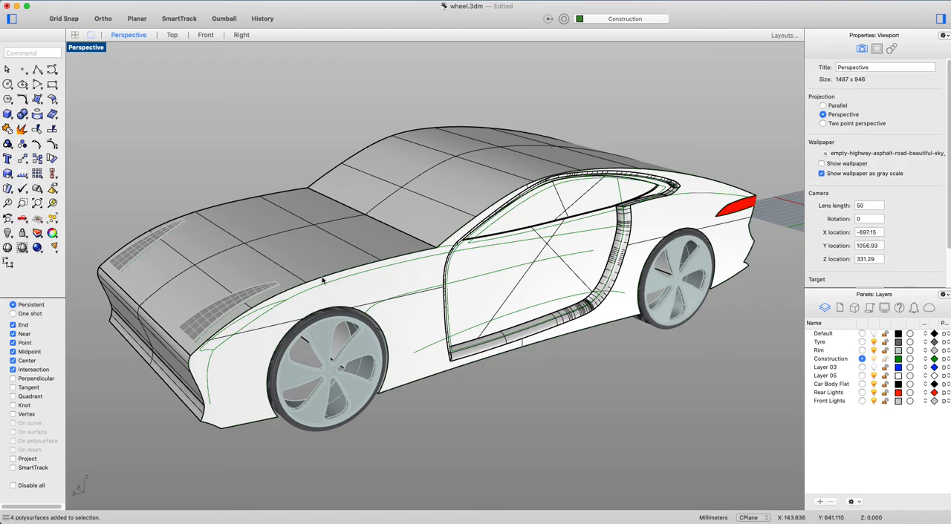
{"action": "right_click_drag", "start_coordinate": [747, 218], "coordinate": [617, 226]}
{"action": "right_click_drag", "start_coordinate": [485, 359], "coordinate": [610, 358]}
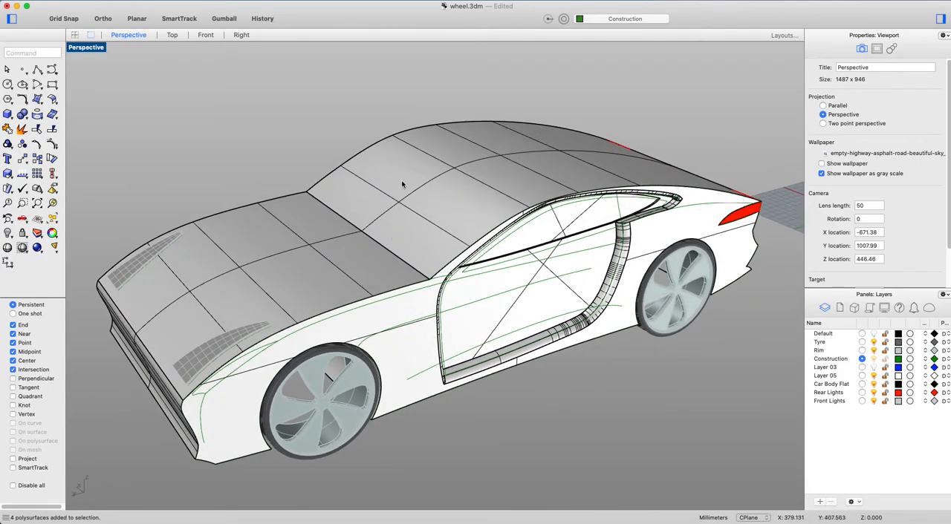
{"action": "scroll", "coordinate": [408, 196], "scroll_direction": "up", "scroll_amount": 5}
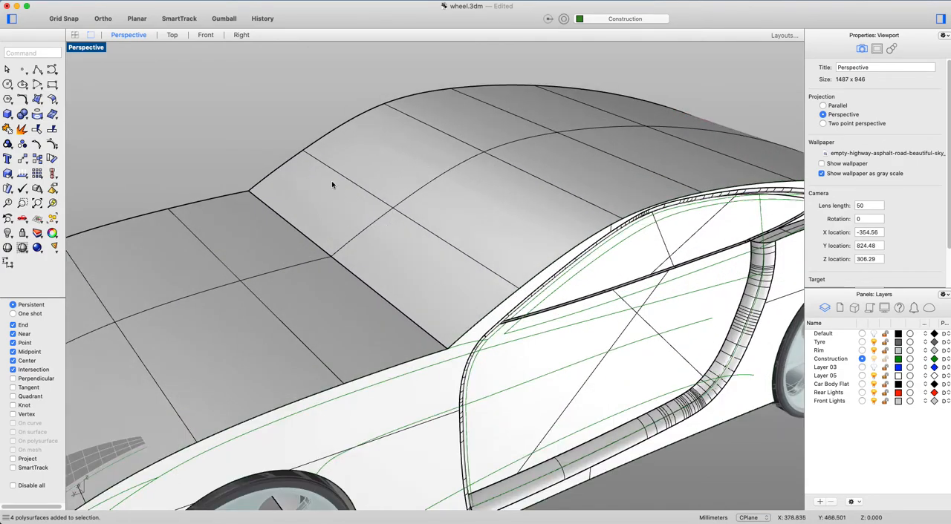
{"action": "scroll", "coordinate": [417, 230], "scroll_direction": "down", "scroll_amount": 5}
{"action": "right_click_drag", "start_coordinate": [417, 230], "coordinate": [508, 238]}
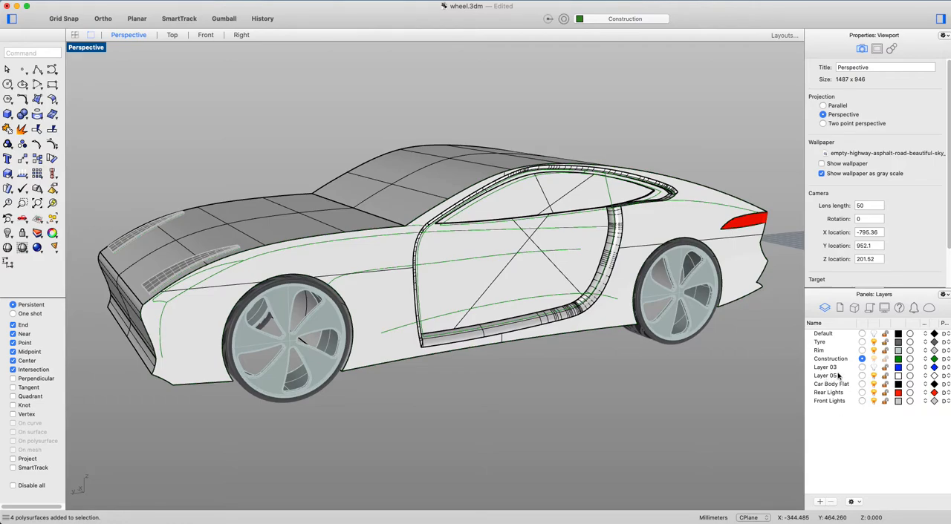
Reorder the layers so that Tyre and Rim sit directly below Layer 05.
{"action": "left_click_drag", "start_coordinate": [823, 345], "coordinate": [832, 382]}
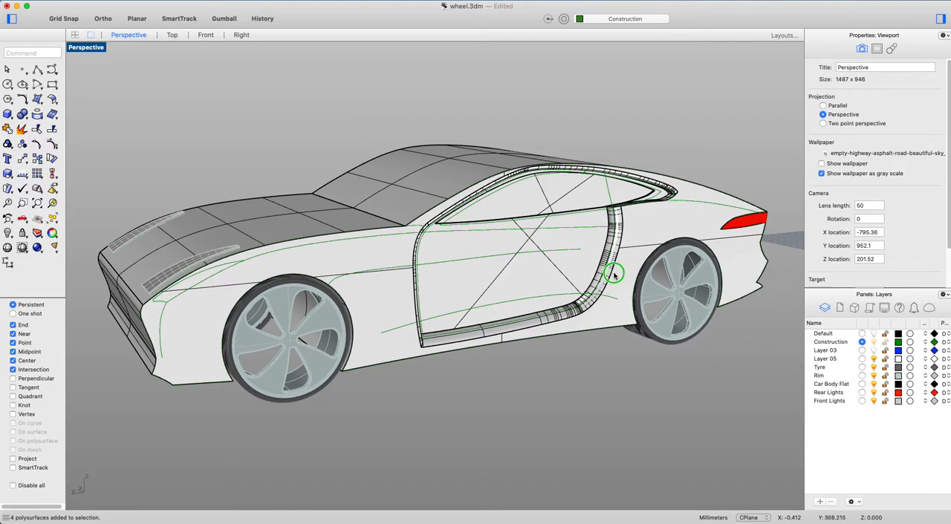
{"action": "right_click_drag", "start_coordinate": [613, 273], "coordinate": [626, 282]}
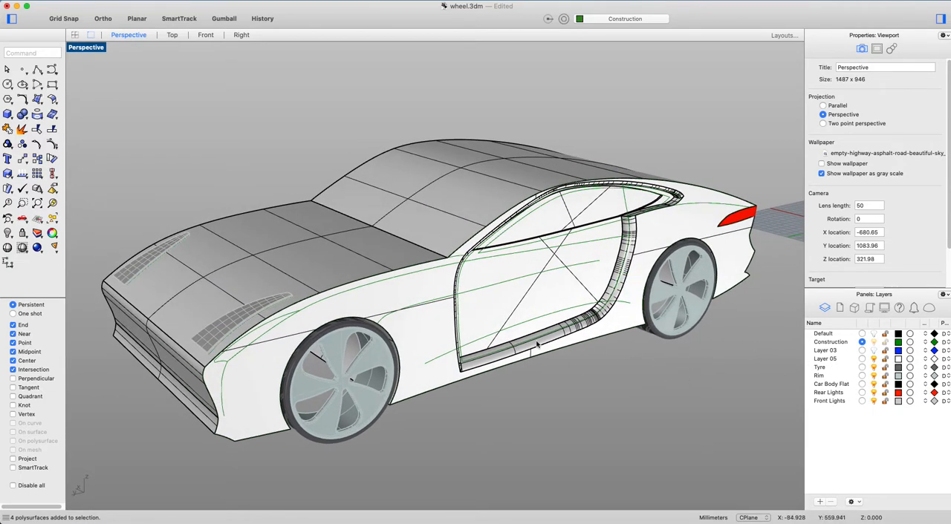
Check the contents of the Front Lights, Rear Lights, Car Body Flat, Rim and Tyre layers by switching each one off and on.
{"action": "left_click", "coordinate": [874, 401]}
{"action": "left_click", "coordinate": [874, 401]}
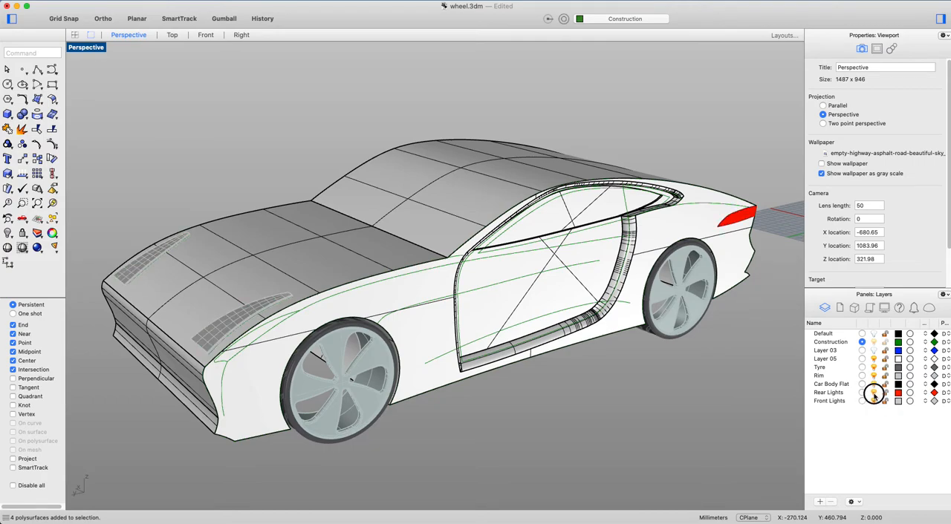
{"action": "left_click", "coordinate": [874, 393]}
{"action": "left_click", "coordinate": [874, 392]}
{"action": "left_click", "coordinate": [874, 384]}
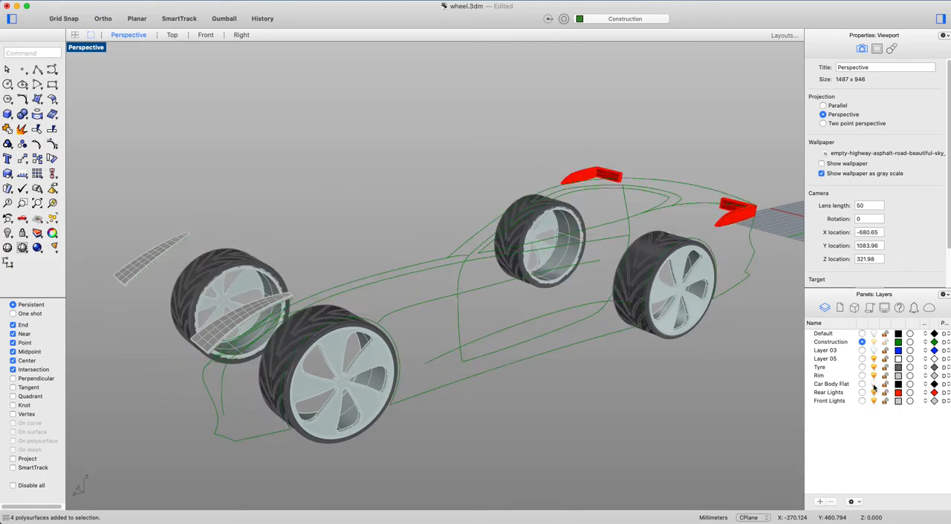
{"action": "left_click", "coordinate": [874, 384]}
{"action": "left_click", "coordinate": [874, 375]}
{"action": "left_click", "coordinate": [874, 375]}
{"action": "left_click", "coordinate": [873, 367]}
{"action": "left_click", "coordinate": [873, 367]}
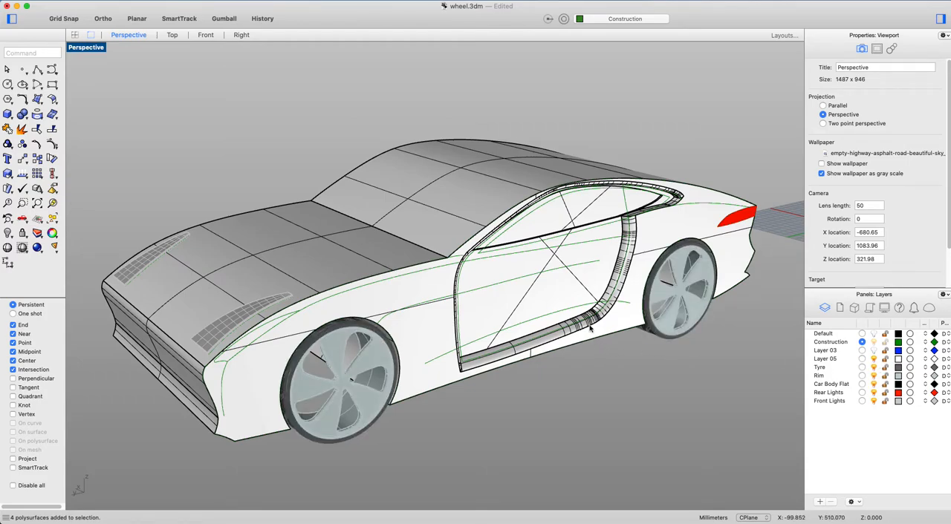
Copy the car body polysurface to the Default layer as a backup and clear the selection.
{"action": "scroll", "coordinate": [439, 198], "scroll_direction": "up", "scroll_amount": 3}
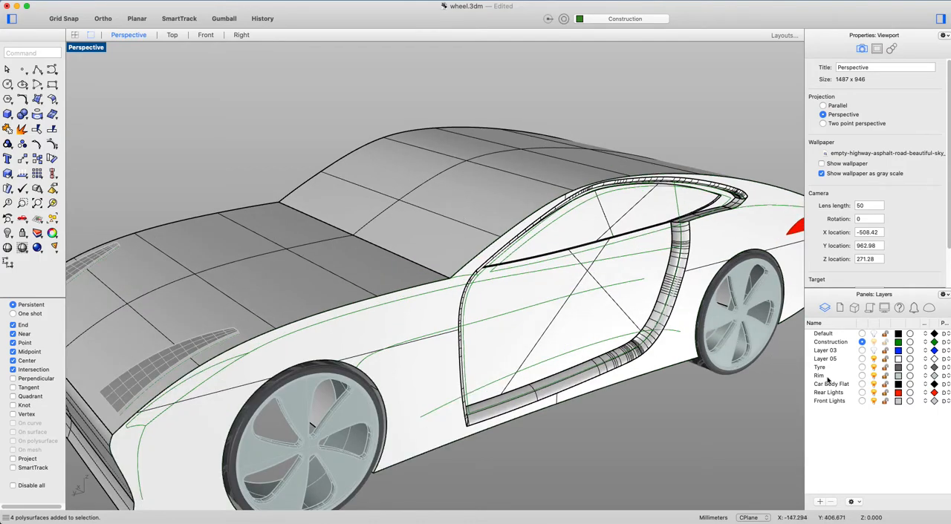
{"action": "scroll", "coordinate": [301, 237], "scroll_direction": "down", "scroll_amount": 3}
{"action": "left_click", "coordinate": [375, 229]}
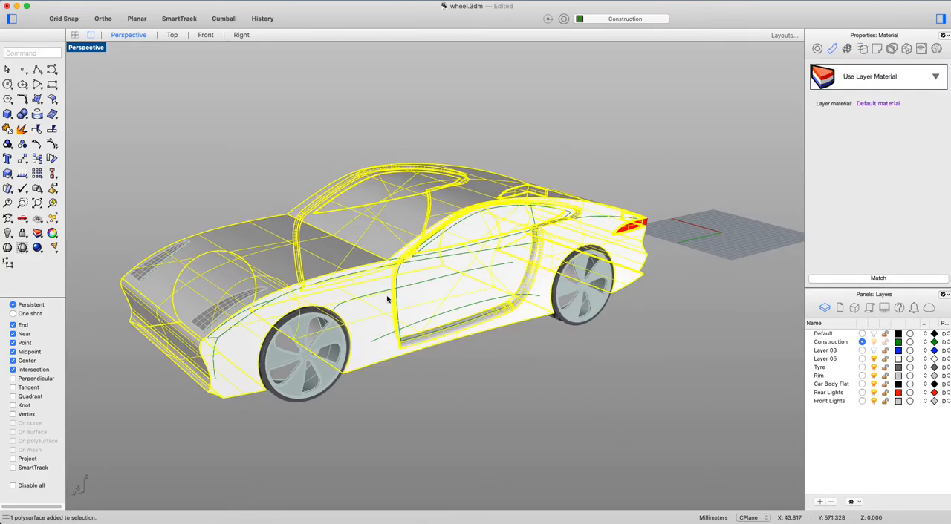
{"action": "right_click", "coordinate": [825, 338]}
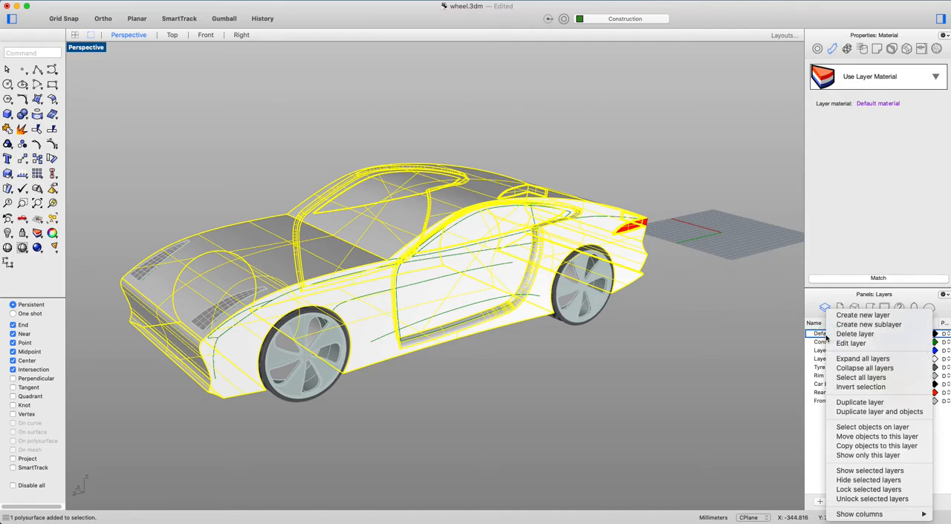
{"action": "left_click", "coordinate": [874, 447]}
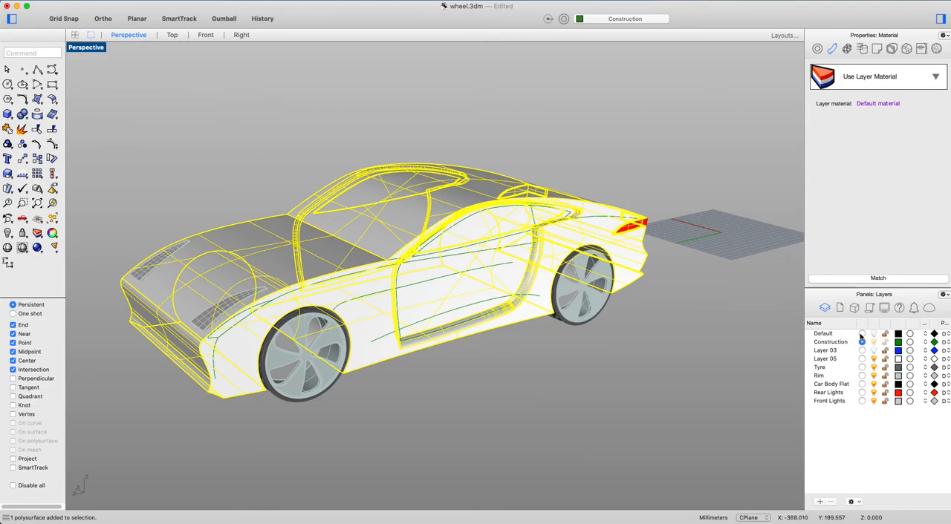
{"action": "left_click", "coordinate": [582, 391]}
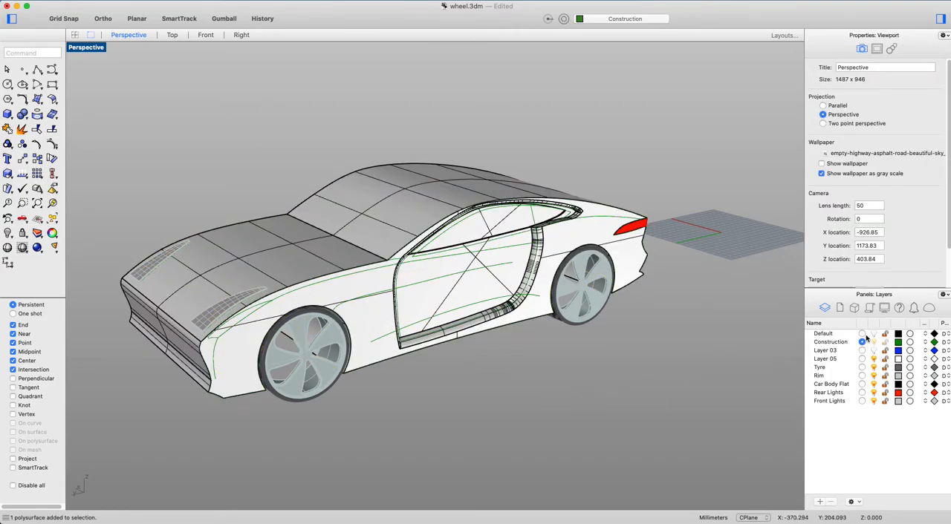
Check the body copy by temporarily hiding Car Body Flat and showing Default, restoring both and keeping Construction as the current layer.
{"action": "left_click", "coordinate": [862, 368]}
{"action": "left_click", "coordinate": [875, 342]}
{"action": "left_click", "coordinate": [874, 342]}
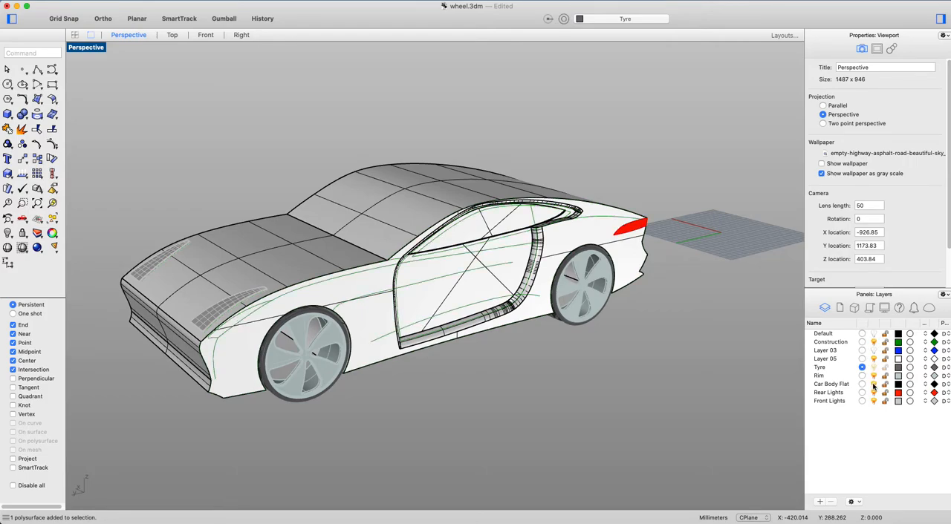
{"action": "left_click", "coordinate": [874, 384]}
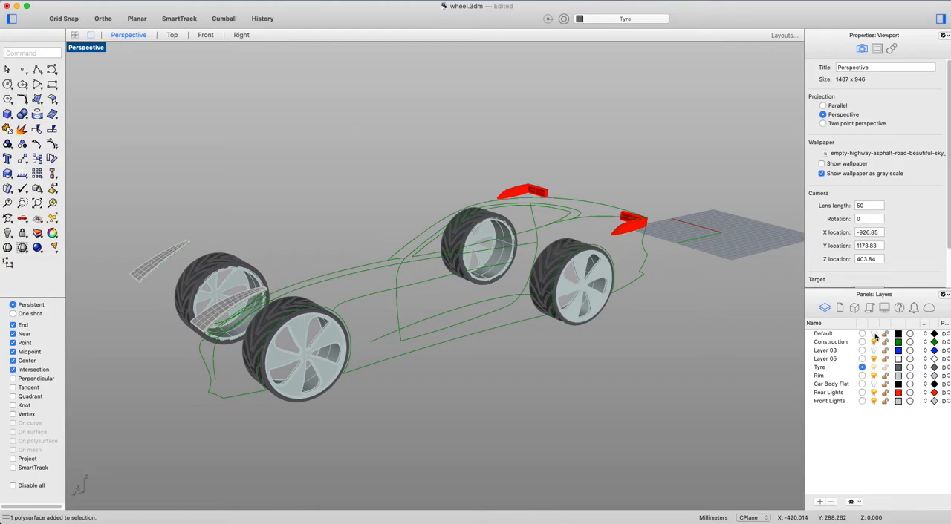
{"action": "left_click", "coordinate": [874, 334]}
{"action": "left_click", "coordinate": [874, 334]}
{"action": "left_click", "coordinate": [874, 384]}
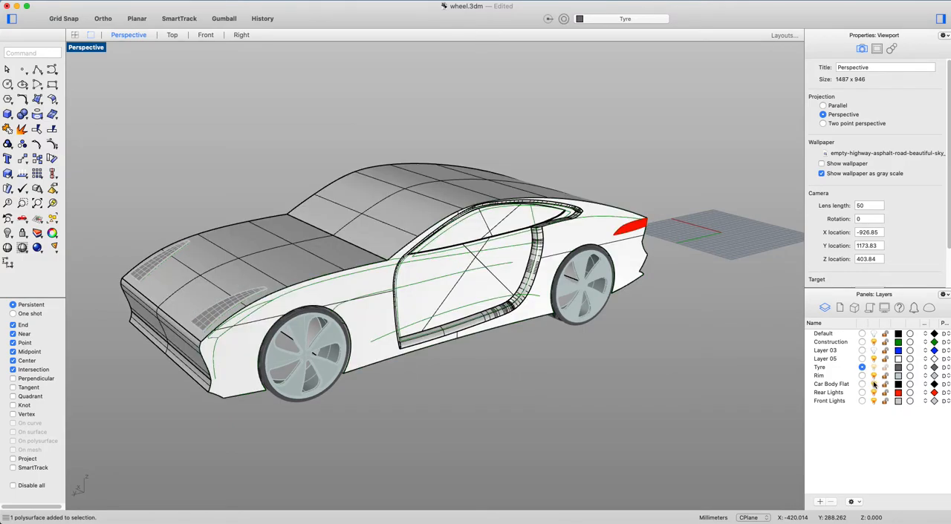
{"action": "left_click", "coordinate": [862, 342]}
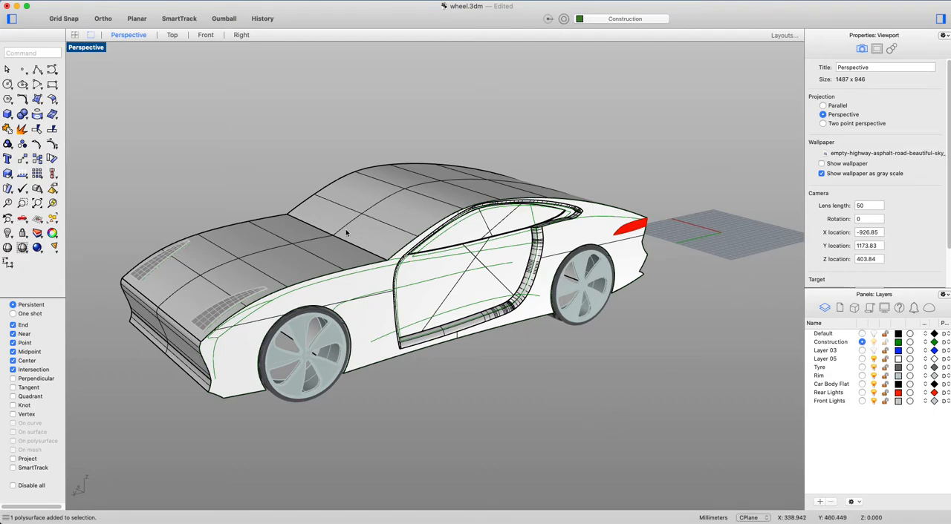
Explode the car body polysurface into separate surfaces.
{"action": "scroll", "coordinate": [375, 214], "scroll_direction": "up", "scroll_amount": 3}
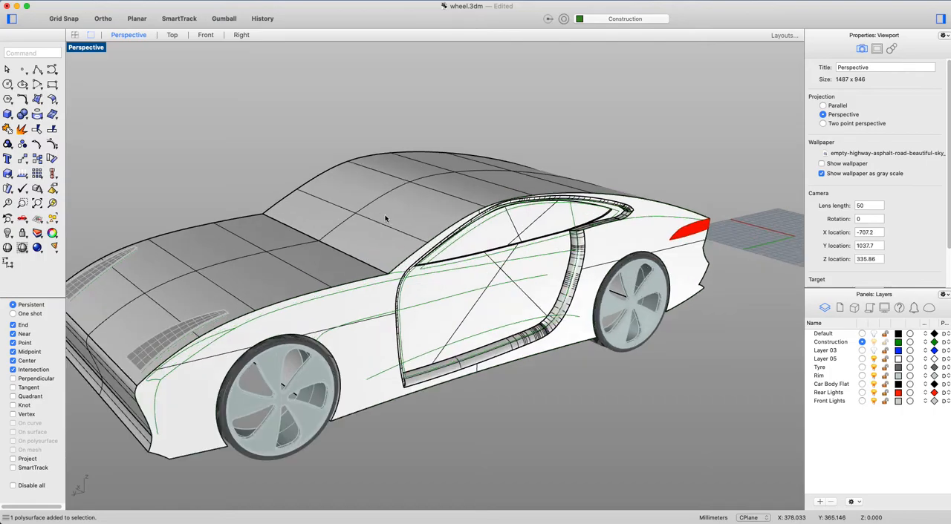
{"action": "right_click_drag", "start_coordinate": [372, 213], "coordinate": [401, 214]}
{"action": "left_click", "coordinate": [401, 215]}
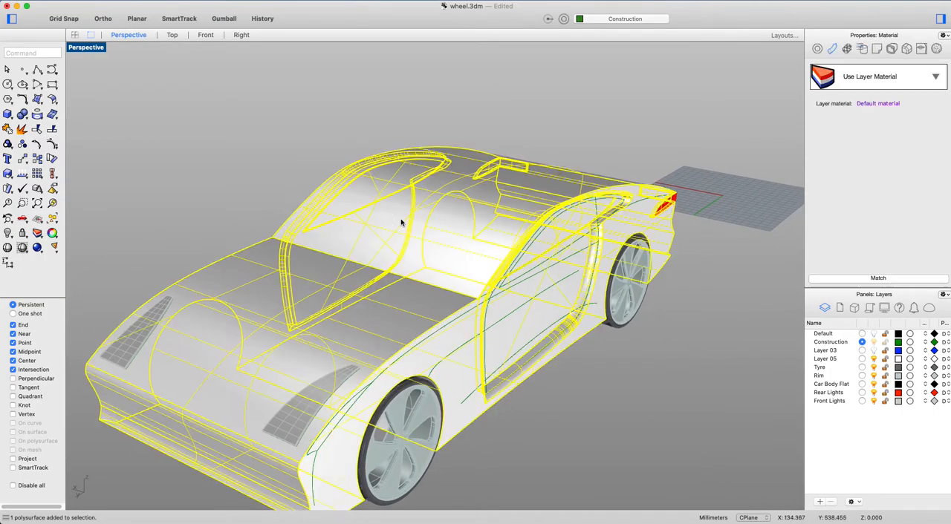
{"action": "right_click_drag", "start_coordinate": [494, 262], "coordinate": [456, 262]}
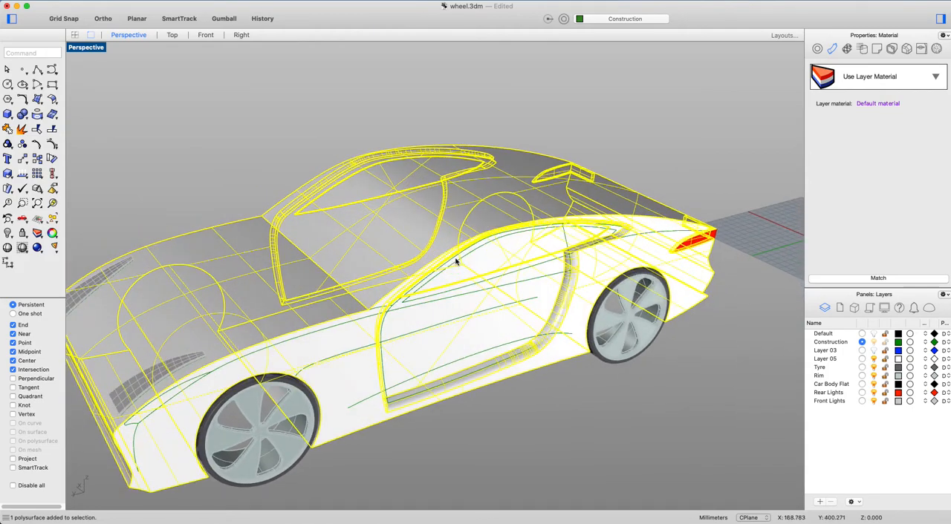
{"action": "type", "text": "Explode"}
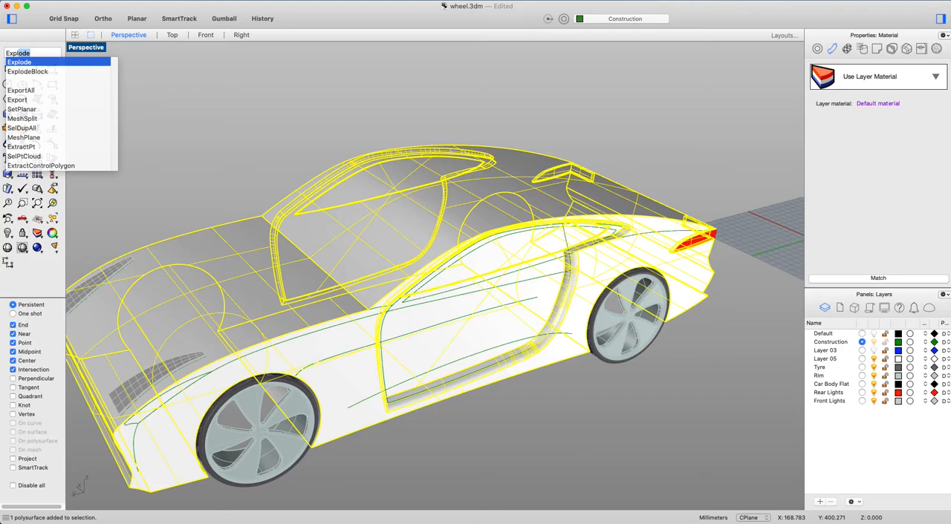
{"action": "key", "text": "Return"}
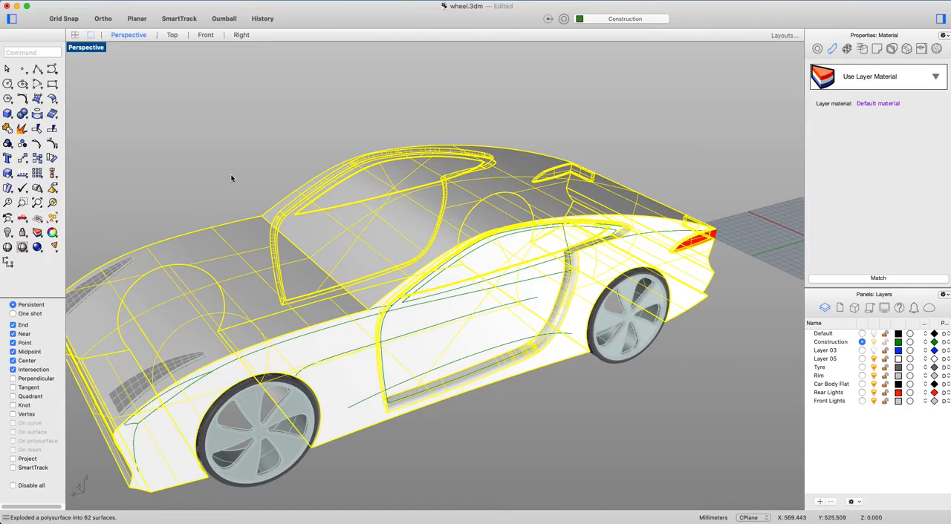
Select the windshield and roof surface on its own to check the separation, and clear the selection.
{"action": "left_click", "coordinate": [257, 178]}
{"action": "right_click_drag", "start_coordinate": [253, 220], "coordinate": [609, 250]}
{"action": "left_click", "coordinate": [360, 213]}
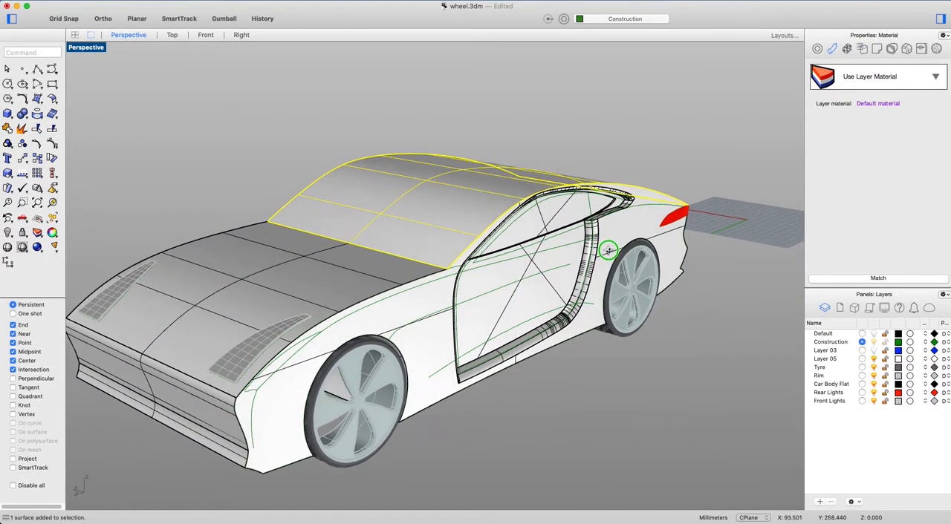
{"action": "left_click", "coordinate": [378, 133]}
Extract a V-direction isocurve from the windshield and roof surface, just above the windshield's lower edge next to the hood.
{"action": "right_click_drag", "start_coordinate": [467, 213], "coordinate": [349, 211]}
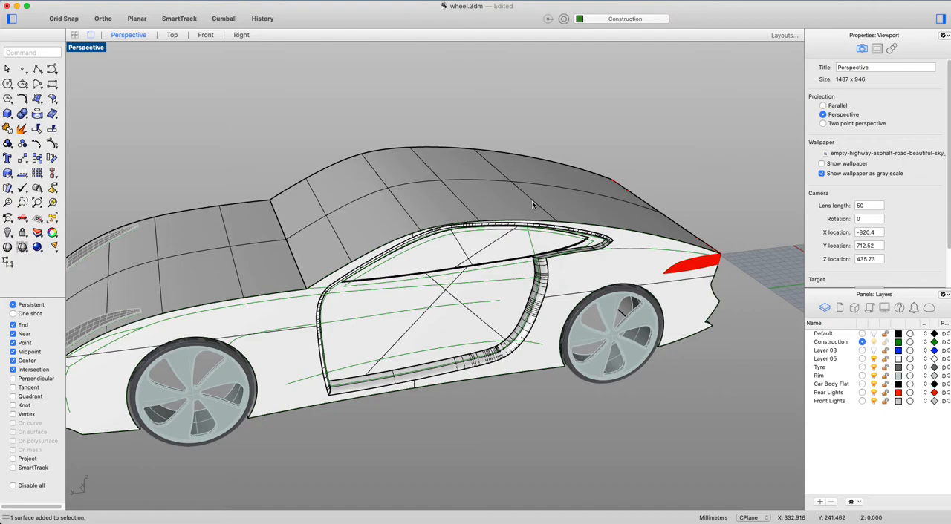
{"action": "right_click_drag", "start_coordinate": [509, 151], "coordinate": [520, 216]}
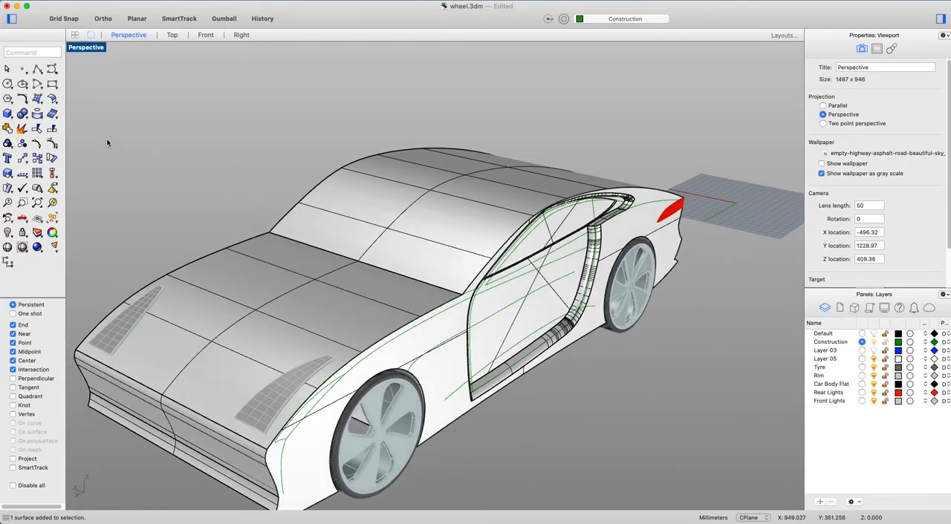
{"action": "left_click", "coordinate": [37, 113]}
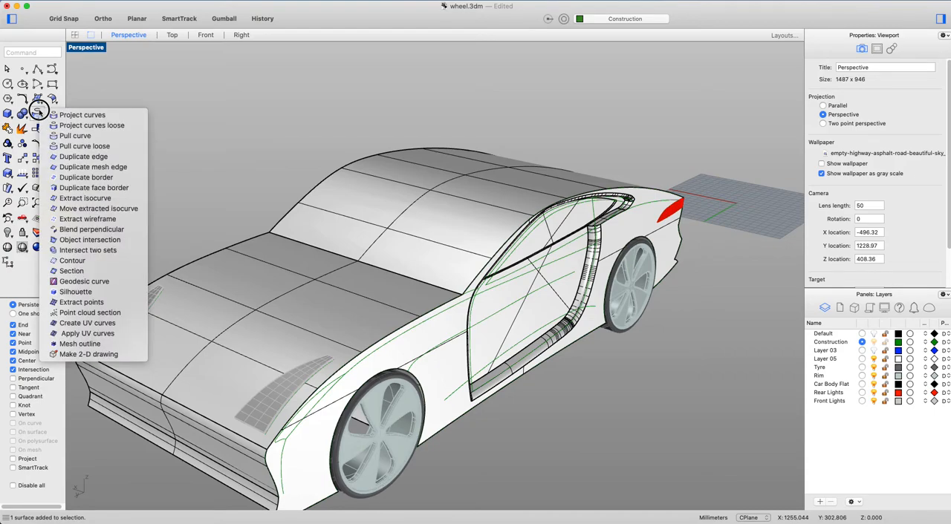
{"action": "left_click", "coordinate": [100, 206]}
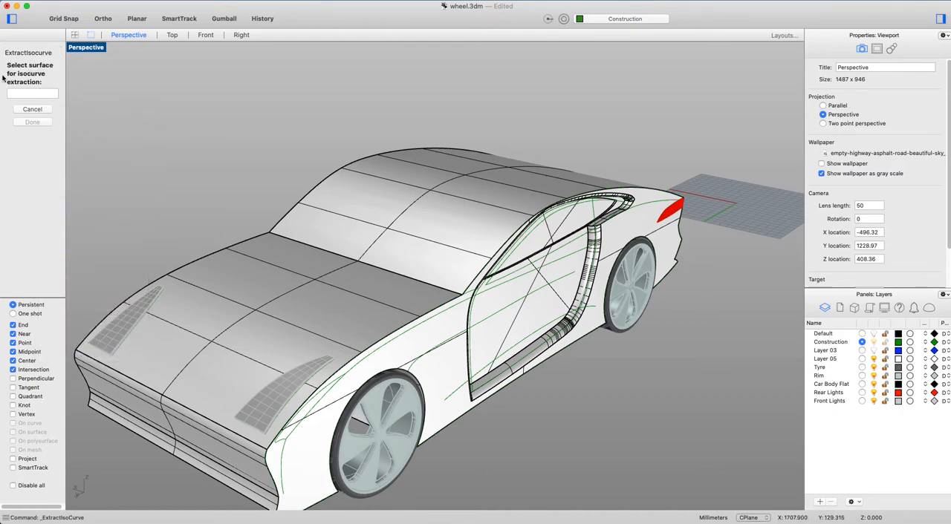
{"action": "left_click", "coordinate": [351, 208]}
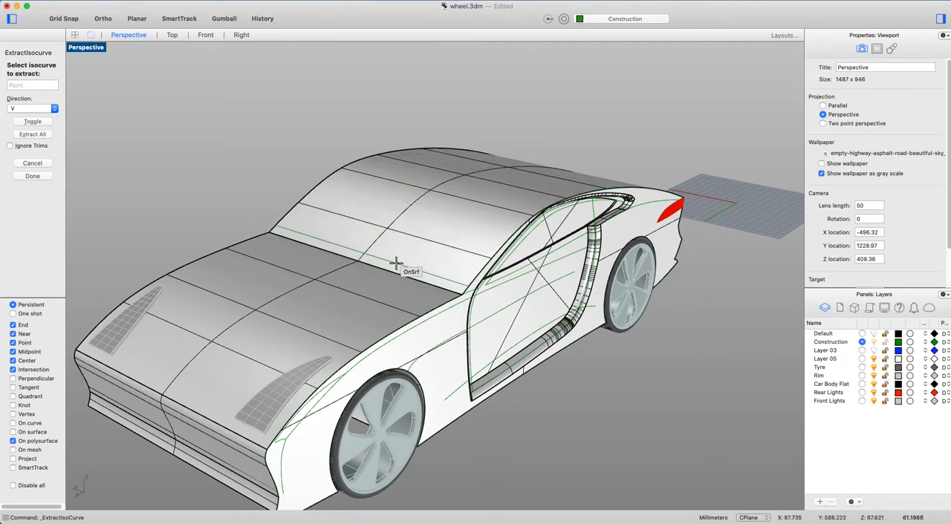
{"action": "type", "text": "t"}
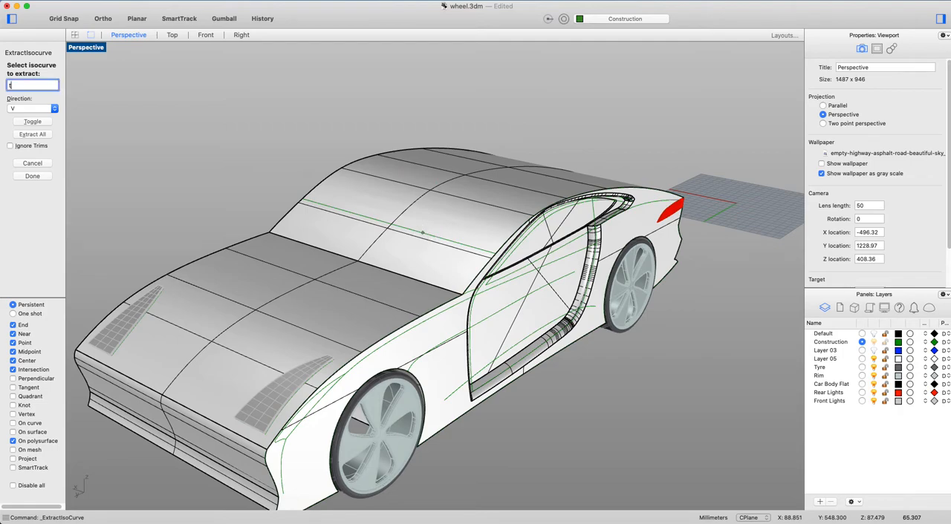
{"action": "key", "text": "Return"}
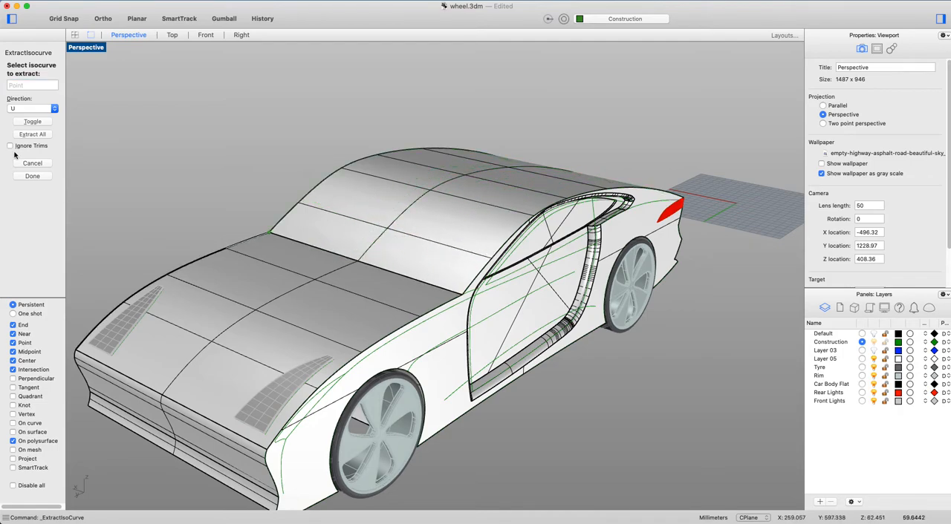
{"action": "type", "text": "t"}
{"action": "key", "text": "Return"}
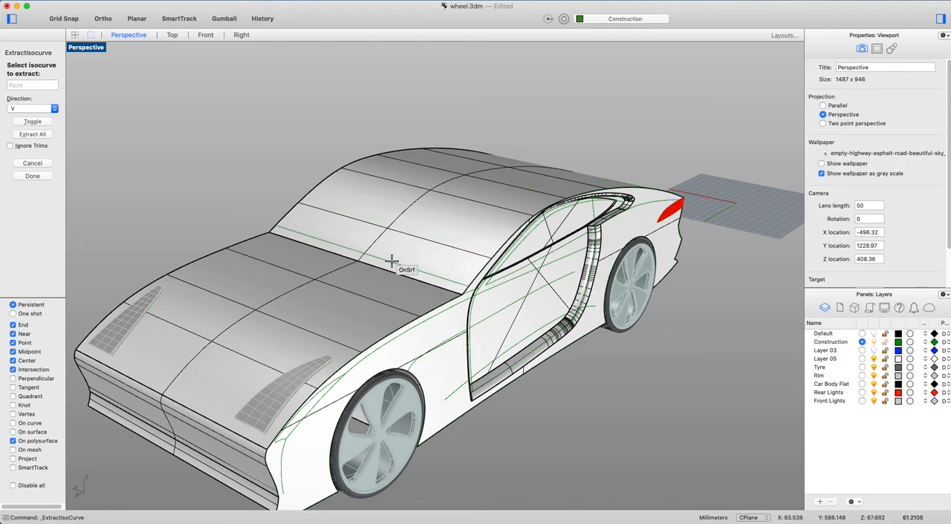
{"action": "right_click_drag", "start_coordinate": [394, 260], "coordinate": [369, 245]}
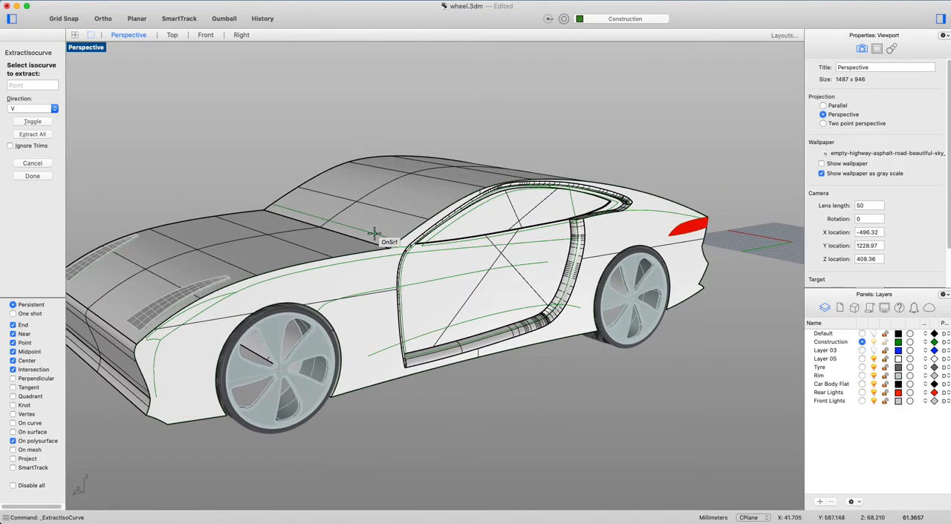
{"action": "scroll", "coordinate": [375, 237], "scroll_direction": "up", "scroll_amount": 3}
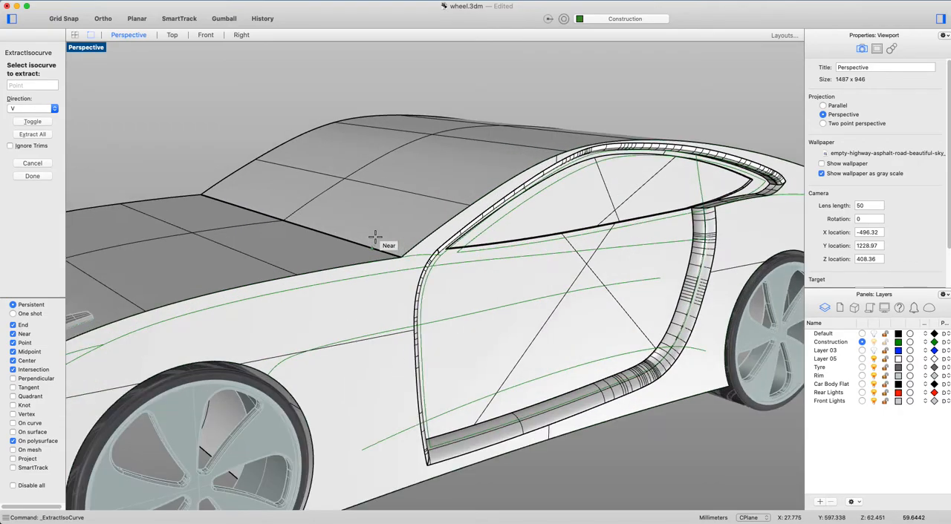
{"action": "scroll", "coordinate": [374, 239], "scroll_direction": "up", "scroll_amount": 2}
{"action": "left_click", "coordinate": [374, 242]}
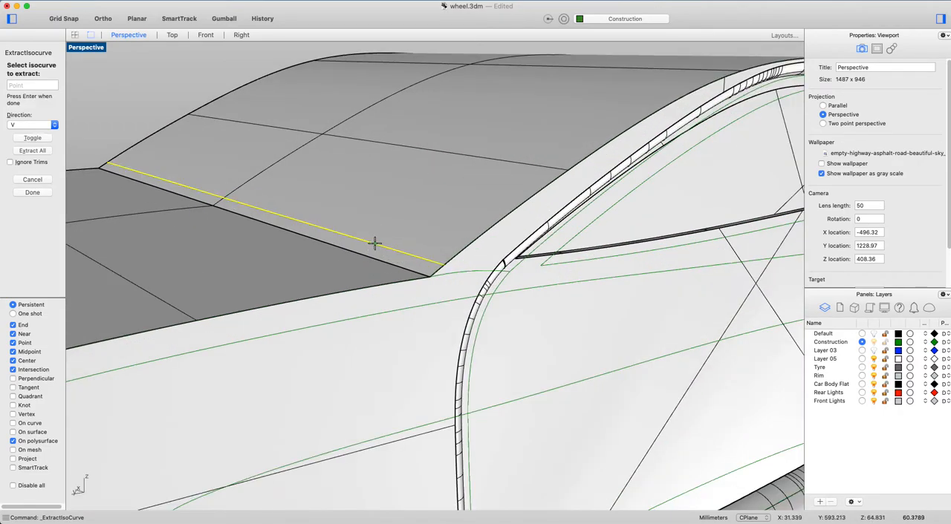
Extract a U-direction isocurve just inside the windshield and roof surface's near side edge, plus another isocurve across the windshield's top.
{"action": "scroll", "coordinate": [376, 240], "scroll_direction": "down", "scroll_amount": 3}
{"action": "mouse_move", "coordinate": [377, 239]}
{"action": "right_mouse_down"}
{"action": "mouse_move", "coordinate": [395, 215]}
{"action": "mouse_move", "coordinate": [369, 214]}
{"action": "mouse_move", "coordinate": [378, 221]}
{"action": "right_mouse_up"}
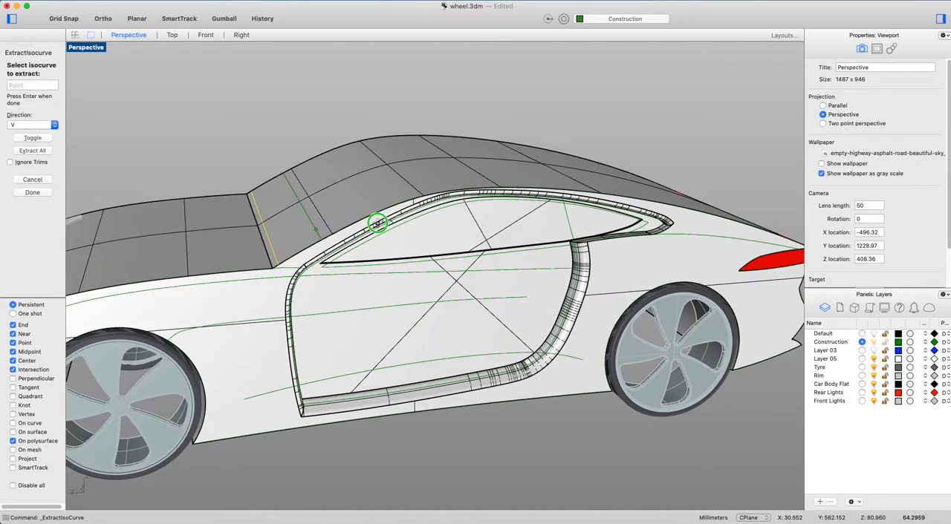
{"action": "right_click_drag", "start_coordinate": [394, 184], "coordinate": [410, 172]}
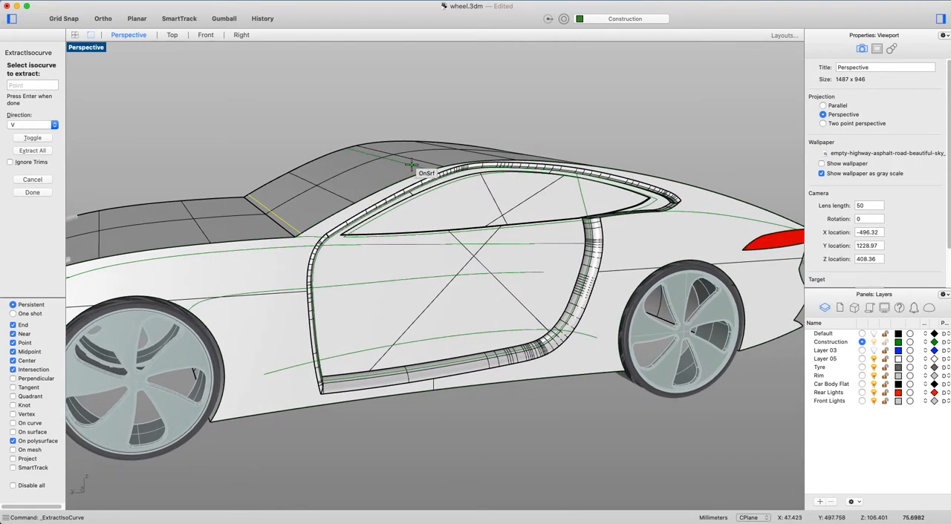
{"action": "right_click_drag", "start_coordinate": [411, 165], "coordinate": [416, 201]}
{"action": "type", "text": "t"}
{"action": "key", "text": "Return"}
{"action": "right_click_drag", "start_coordinate": [503, 265], "coordinate": [542, 233]}
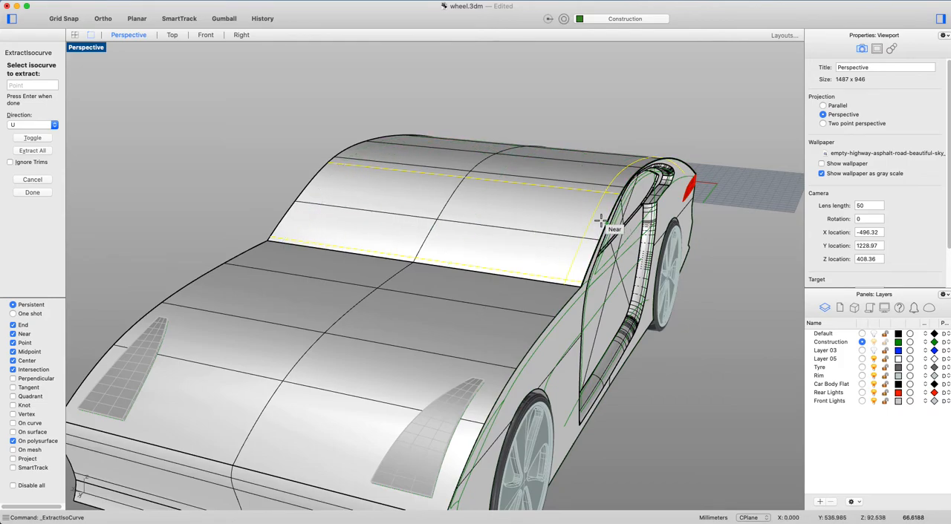
{"action": "left_click", "coordinate": [337, 165]}
{"action": "key", "text": "Return"}
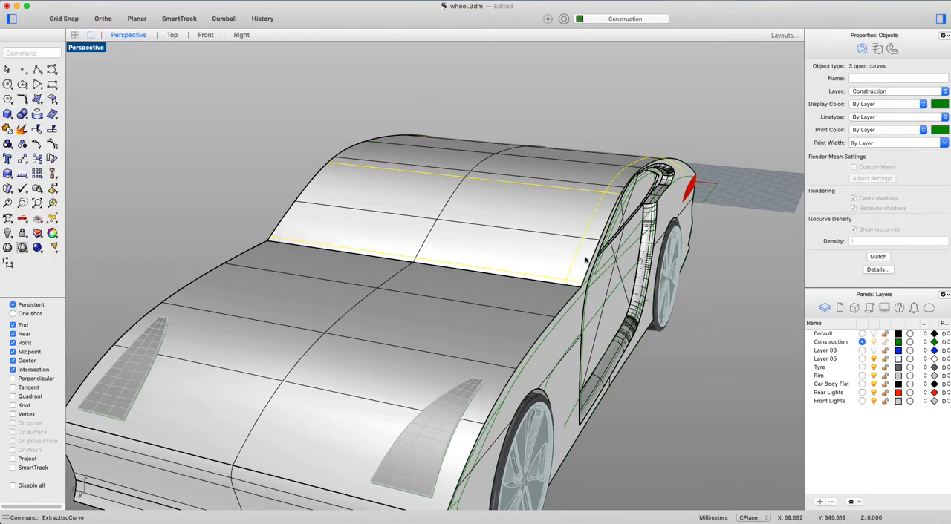
Mirror a copy of the near side isocurve across the car's lengthwise centreline to the opposite side of the windshield.
{"action": "key", "text": "Escape"}
{"action": "left_click", "coordinate": [586, 238]}
{"action": "left_click", "coordinate": [598, 250]}
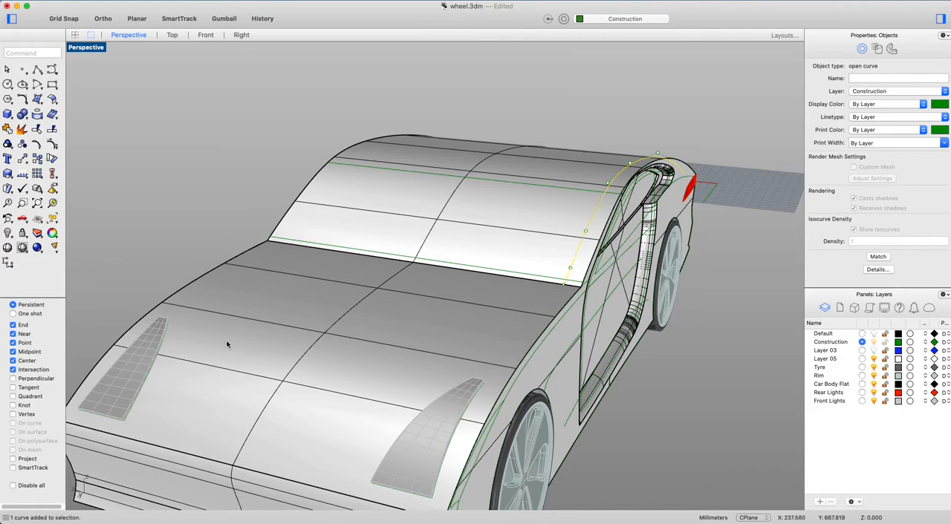
{"action": "double_click", "coordinate": [95, 48]}
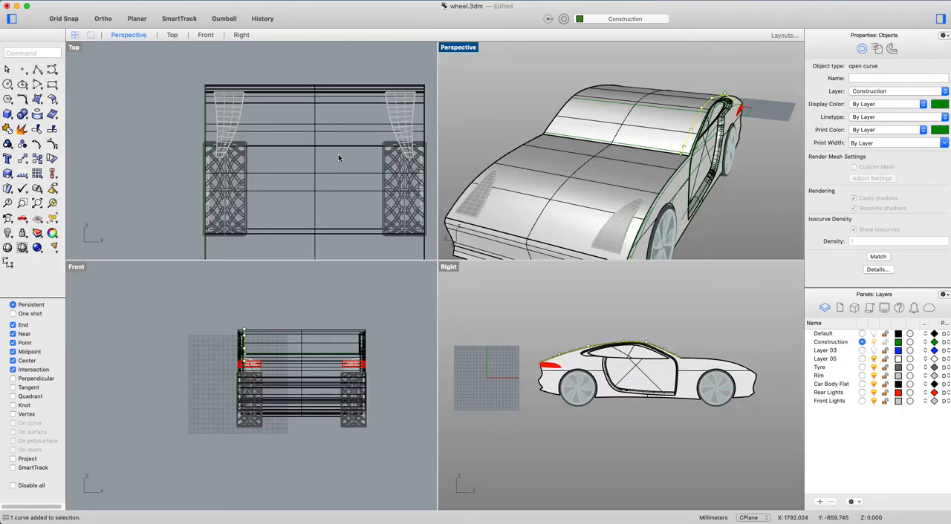
{"action": "type", "text": "mirror"}
{"action": "key", "text": "Return"}
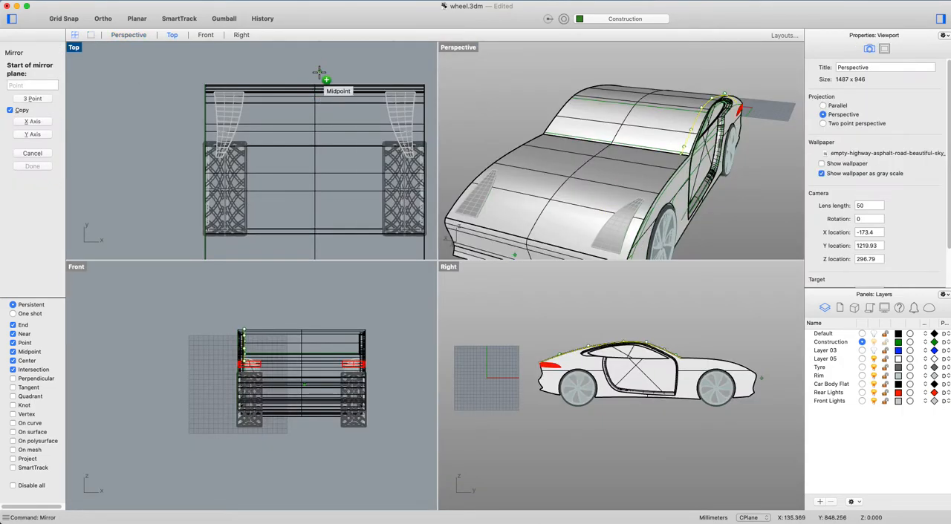
{"action": "left_click", "coordinate": [323, 86]}
{"action": "left_click", "coordinate": [324, 55]}
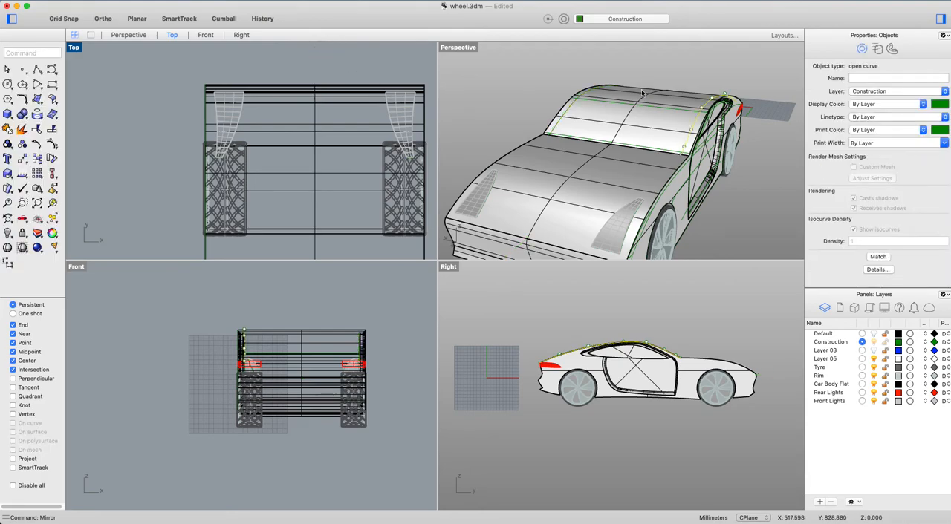
{"action": "key", "text": "Escape"}
Examine the four isocurves framing the windshield against the windshield and roof surface, including their overlapping corners.
{"action": "scroll", "coordinate": [634, 111], "scroll_direction": "down", "scroll_amount": 3}
{"action": "right_click_drag", "start_coordinate": [634, 111], "coordinate": [594, 126]}
{"action": "scroll", "coordinate": [561, 130], "scroll_direction": "up", "scroll_amount": 5}
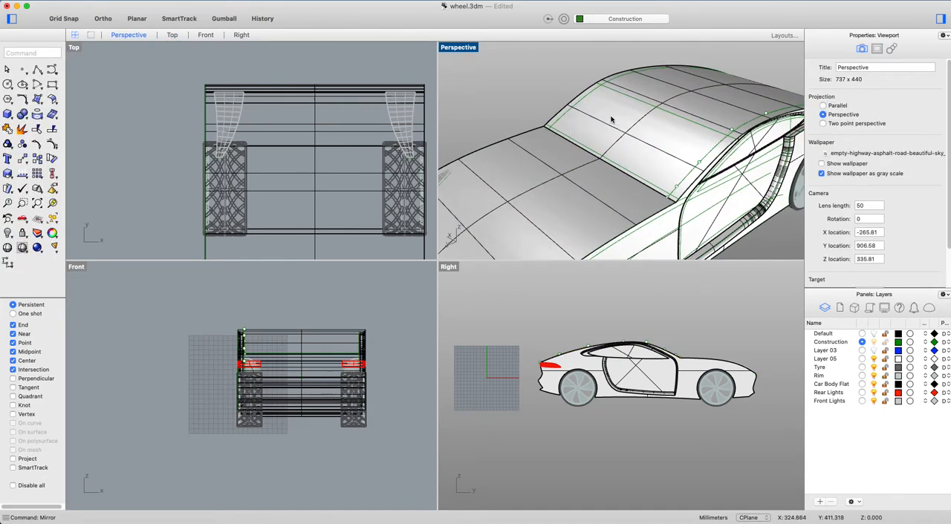
{"action": "scroll", "coordinate": [579, 117], "scroll_direction": "up", "scroll_amount": 3}
{"action": "scroll", "coordinate": [562, 110], "scroll_direction": "down", "scroll_amount": 4}
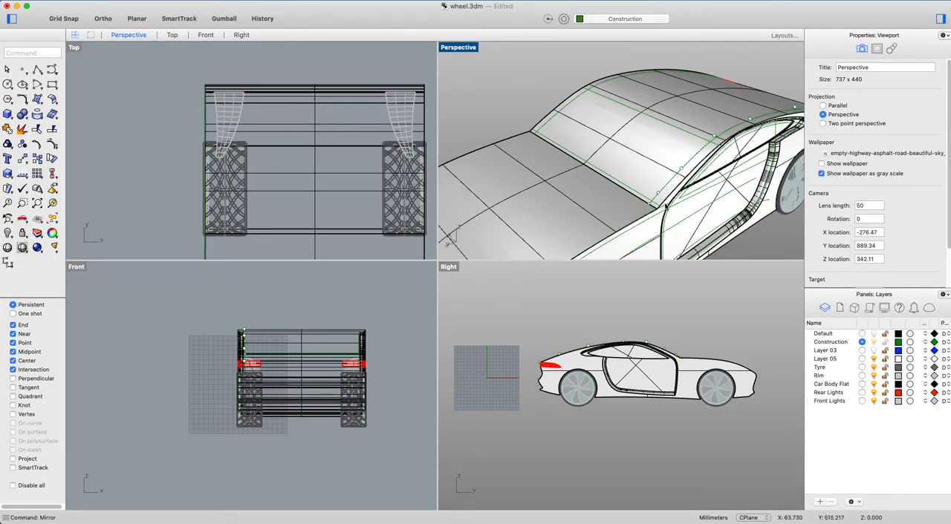
{"action": "scroll", "coordinate": [585, 100], "scroll_direction": "up", "scroll_amount": 3}
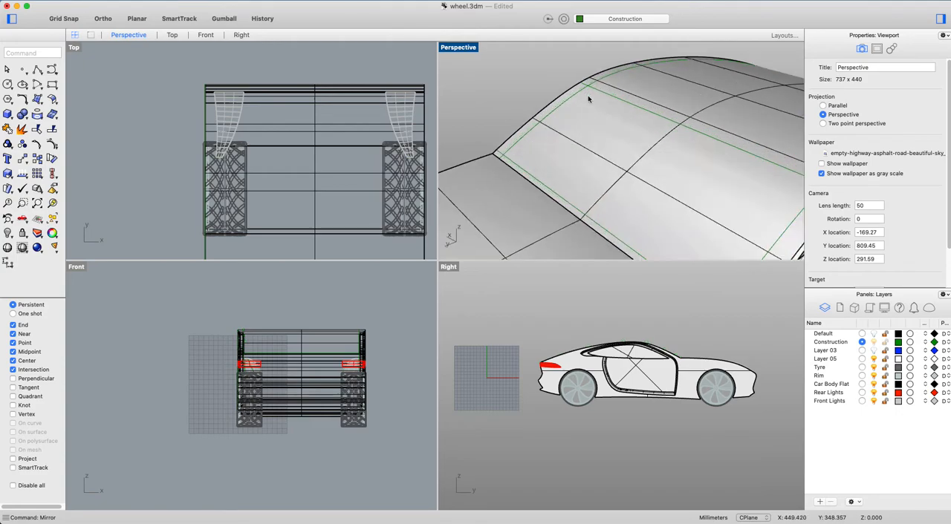
{"action": "left_click", "coordinate": [610, 163]}
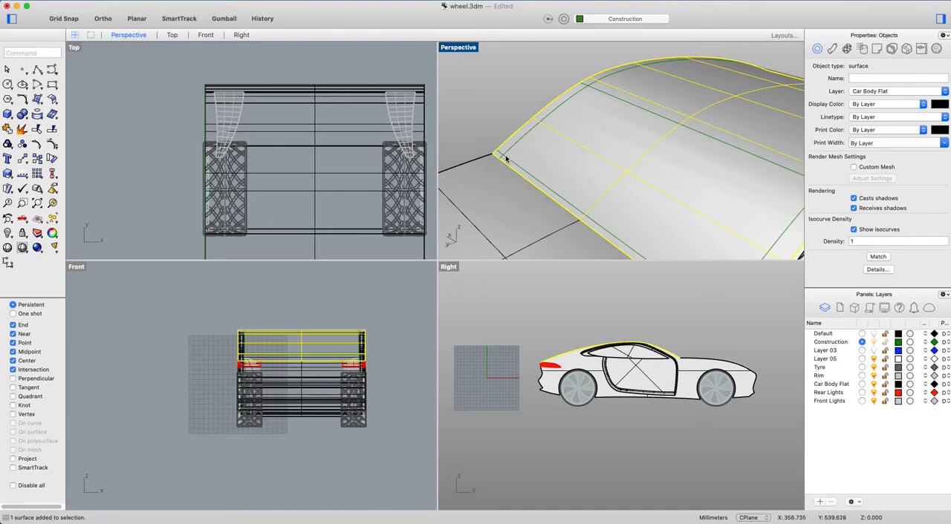
{"action": "right_click_drag", "start_coordinate": [587, 85], "coordinate": [552, 91]}
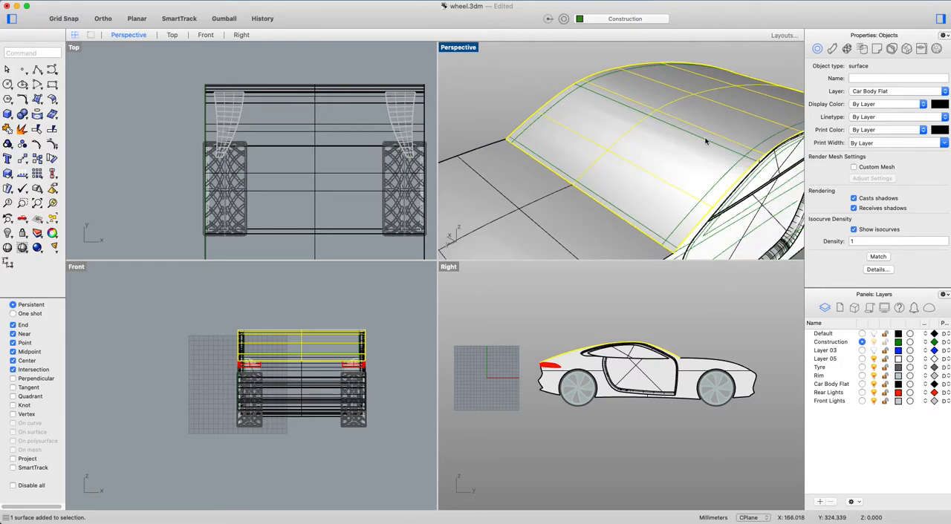
{"action": "key", "text": "Escape"}
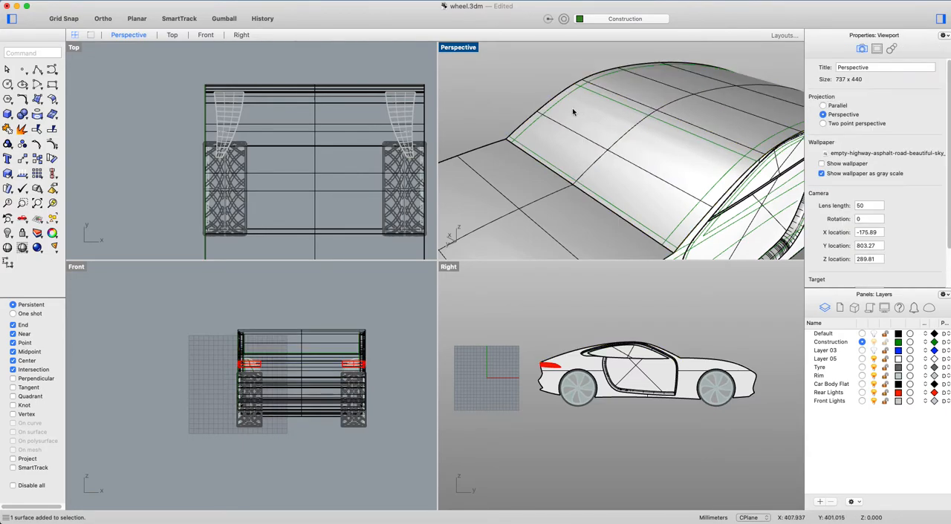
Fillet the mirrored side isocurve and the top isocurve with radius 0 at the windshield's far upper corner.
{"action": "type", "text": "FilletEdge"}
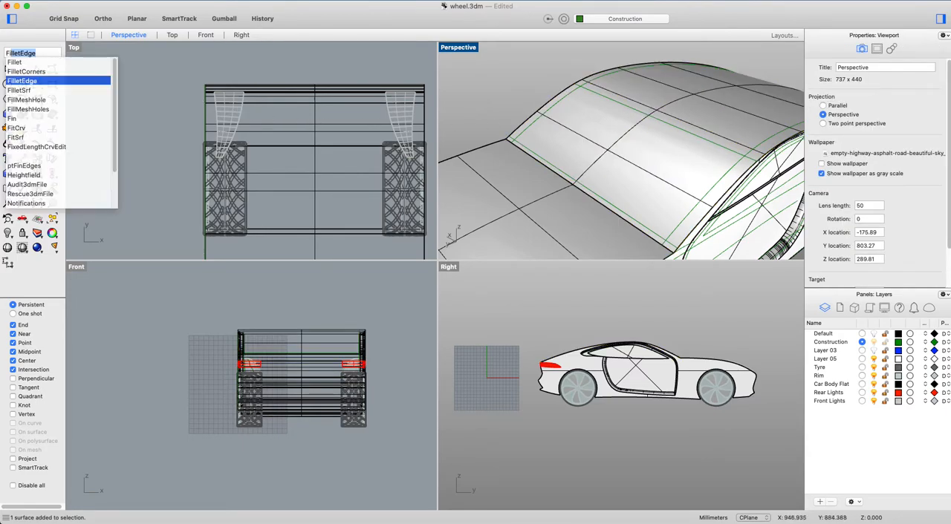
{"action": "left_click", "coordinate": [18, 64]}
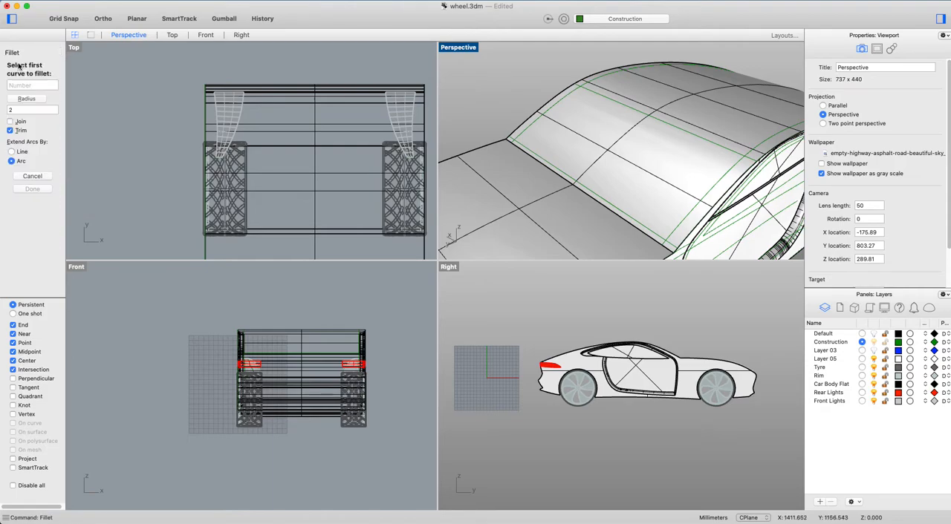
{"action": "left_click", "coordinate": [13, 110]}
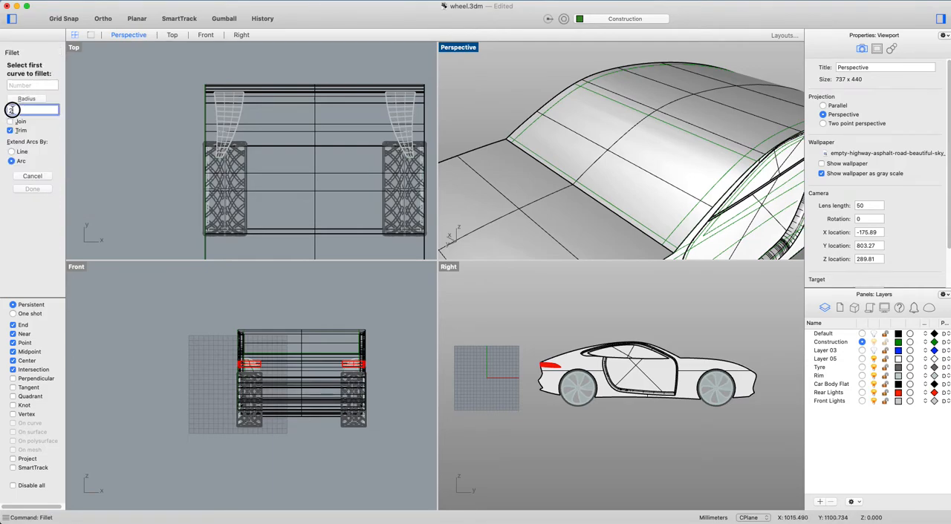
{"action": "type", "text": "0"}
{"action": "key", "text": "Return"}
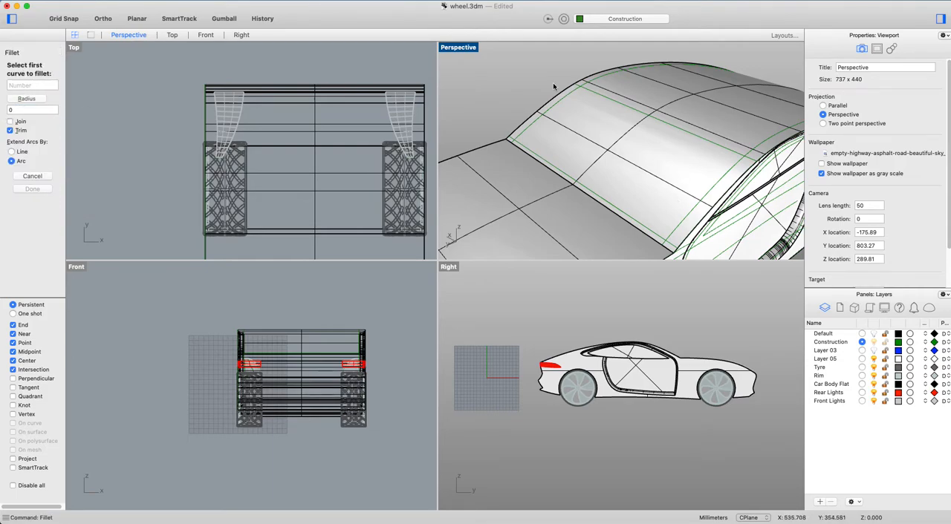
{"action": "scroll", "coordinate": [553, 87], "scroll_direction": "up", "scroll_amount": 2}
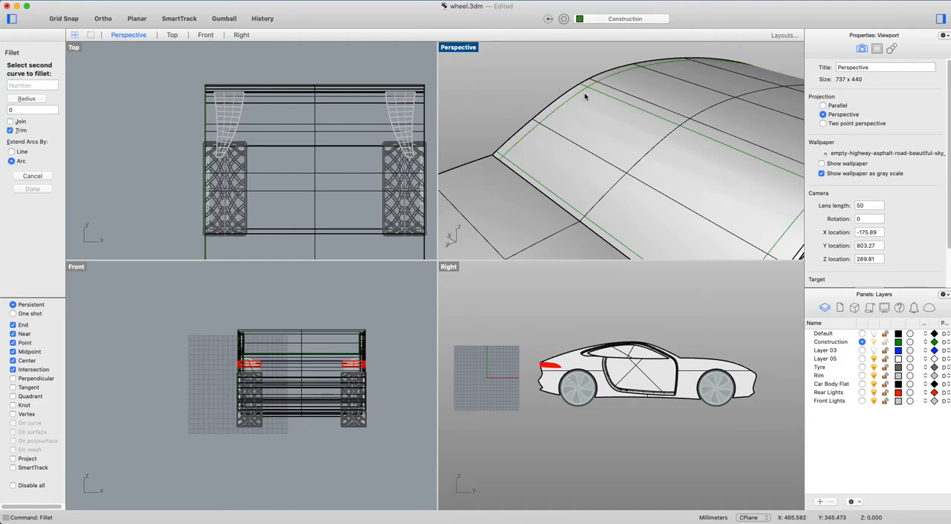
{"action": "key", "text": "Escape"}
{"action": "scroll", "coordinate": [593, 90], "scroll_direction": "up", "scroll_amount": 1}
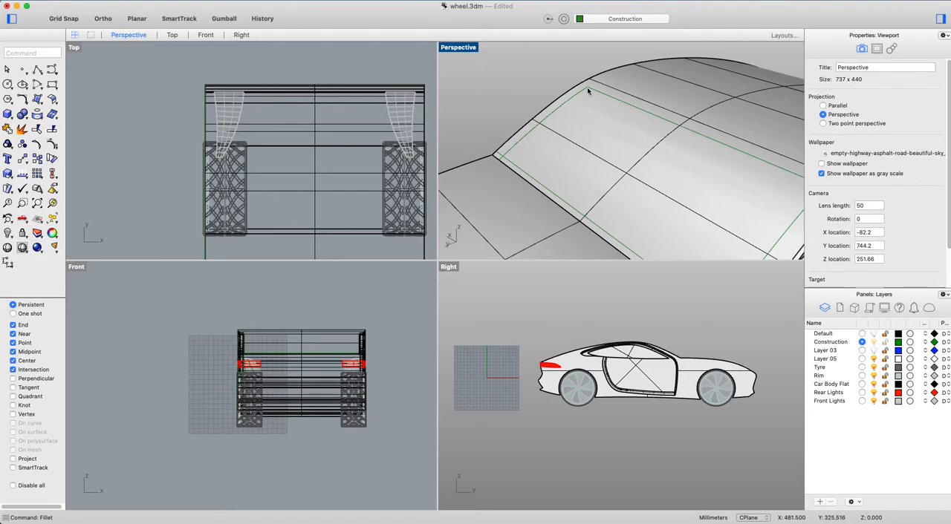
Fillet the mirrored side isocurve and the lower isocurve with radius 0 at the windshield's far lower corner.
{"action": "right_click", "coordinate": [510, 154]}
{"action": "left_click", "coordinate": [507, 160]}
{"action": "left_click", "coordinate": [509, 165]}
{"action": "key", "text": "Escape"}
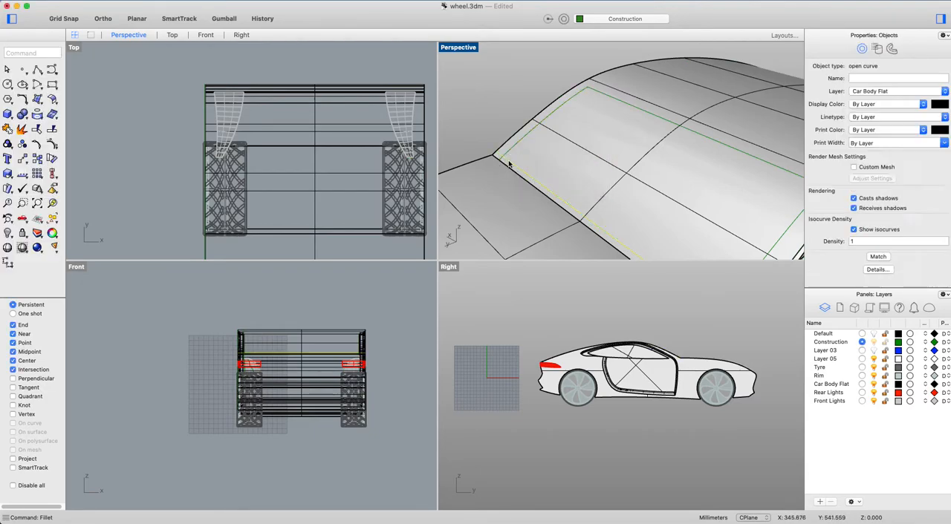
{"action": "key", "text": "Escape"}
Fillet the lower isocurve and the near side isocurve with radius 0 at the windshield's near lower corner.
{"action": "scroll", "coordinate": [494, 139], "scroll_direction": "down", "scroll_amount": 4}
{"action": "scroll", "coordinate": [615, 226], "scroll_direction": "up", "scroll_amount": 4}
{"action": "right_click", "coordinate": [592, 224]}
{"action": "left_click", "coordinate": [591, 225]}
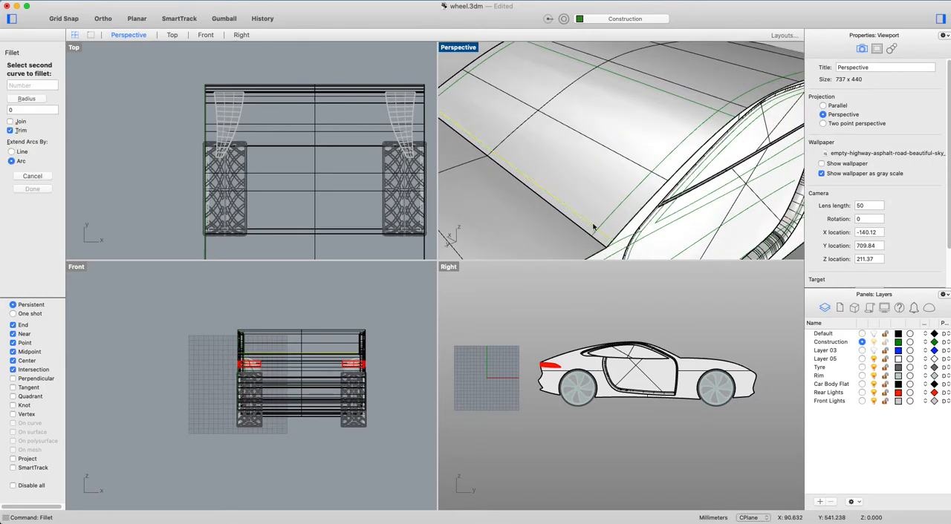
{"action": "left_click", "coordinate": [608, 228]}
{"action": "key", "text": "Escape"}
{"action": "scroll", "coordinate": [675, 140], "scroll_direction": "up", "scroll_amount": 2}
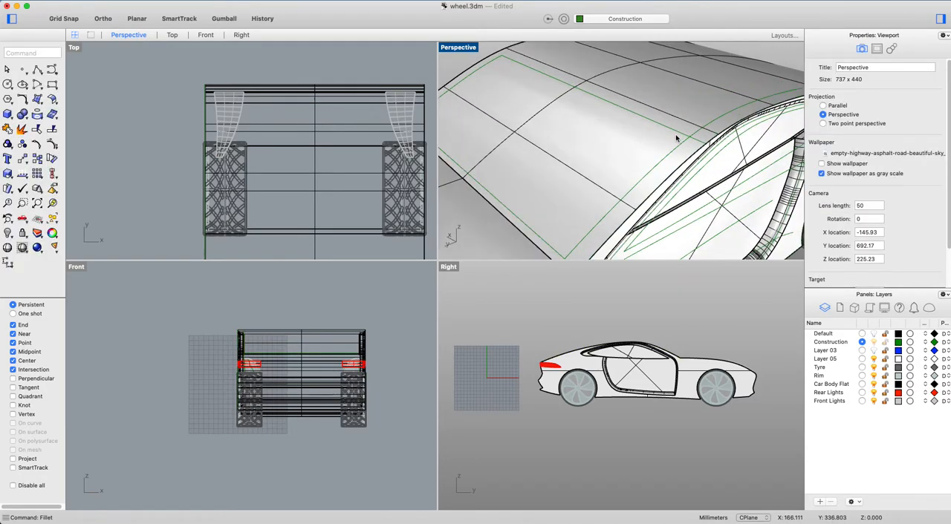
Fillet the top isocurve and the near side isocurve with radius 0 at the windshield's near upper corner.
{"action": "right_click", "coordinate": [676, 148]}
{"action": "left_click", "coordinate": [681, 146]}
{"action": "key", "text": "Escape"}
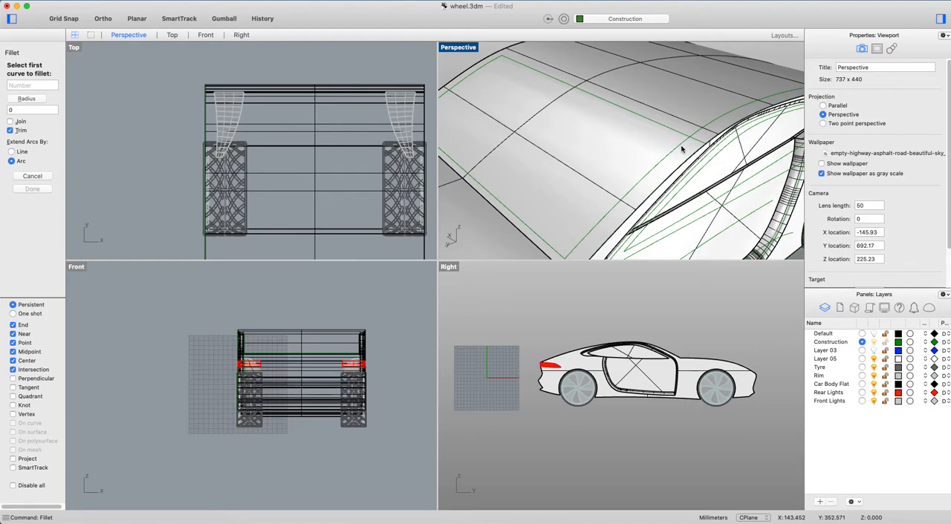
{"action": "key", "text": "Escape"}
{"action": "left_click", "coordinate": [681, 147]}
{"action": "right_click", "coordinate": [681, 137]}
{"action": "left_click", "coordinate": [679, 135]}
{"action": "right_click", "coordinate": [681, 137]}
{"action": "right_click", "coordinate": [663, 152]}
{"action": "key", "text": "Escape"}
{"action": "right_click", "coordinate": [678, 127]}
{"action": "left_click", "coordinate": [679, 136]}
{"action": "left_click", "coordinate": [677, 146]}
{"action": "right_click", "coordinate": [677, 146]}
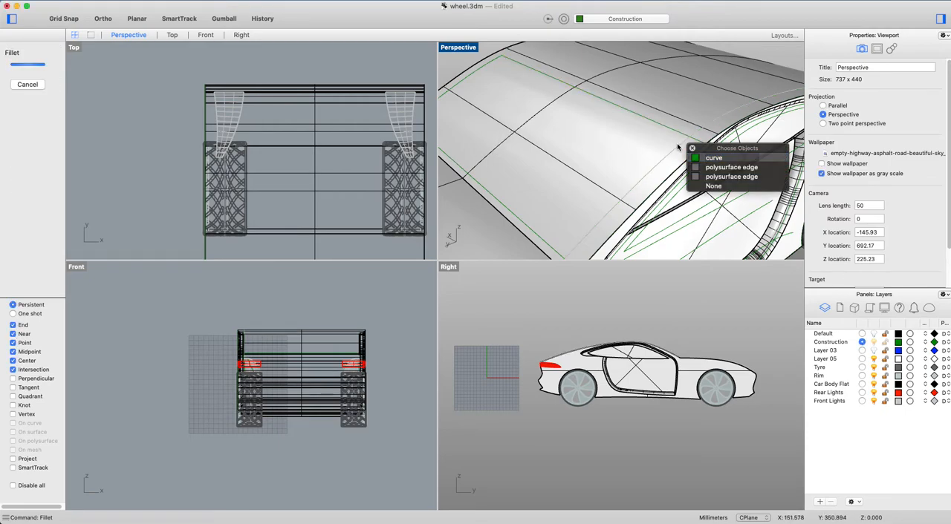
Try to round the windshield outline's near upper corner with a fillet radius of 5.
{"action": "left_click", "coordinate": [10, 100]}
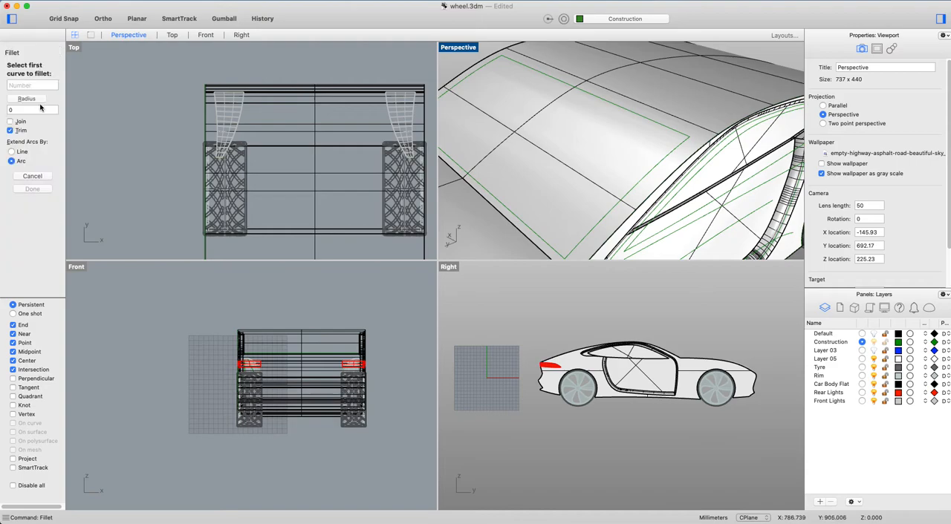
{"action": "double_click", "coordinate": [12, 110]}
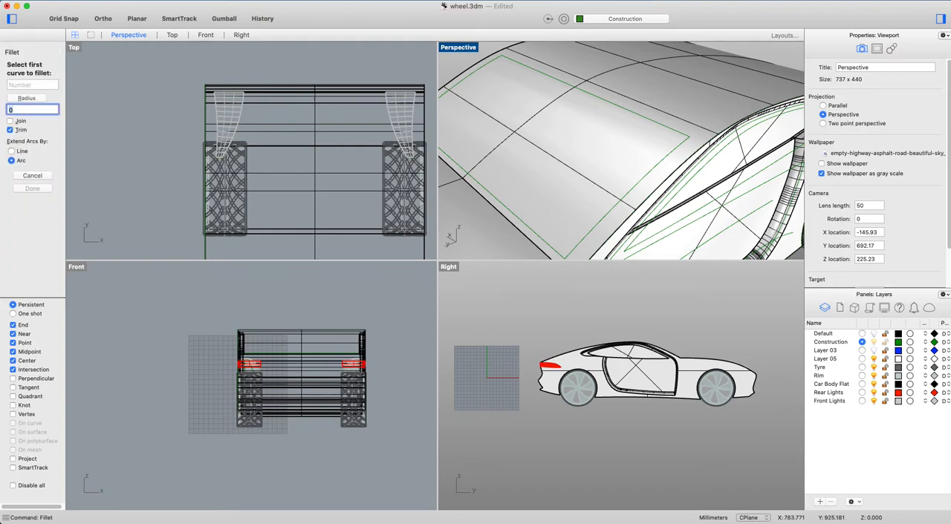
{"action": "key", "text": "Return"}
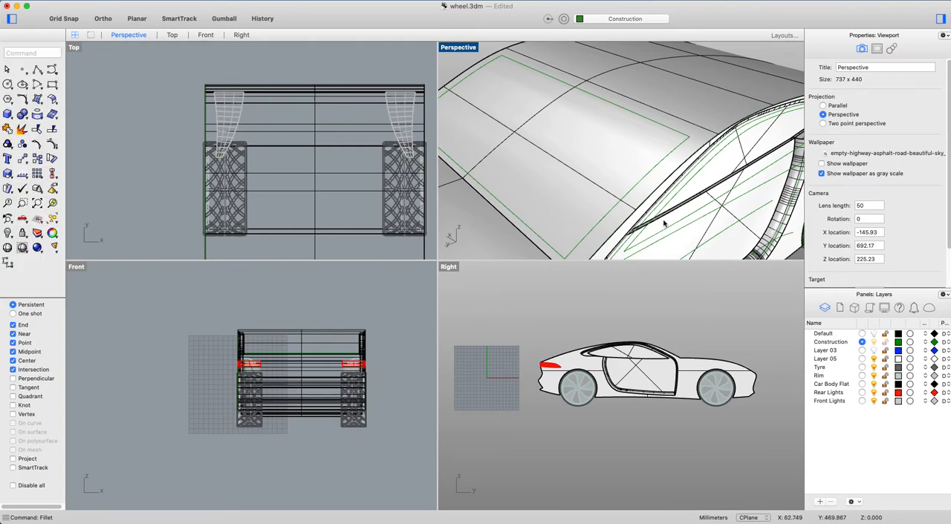
{"action": "left_click", "coordinate": [665, 162]}
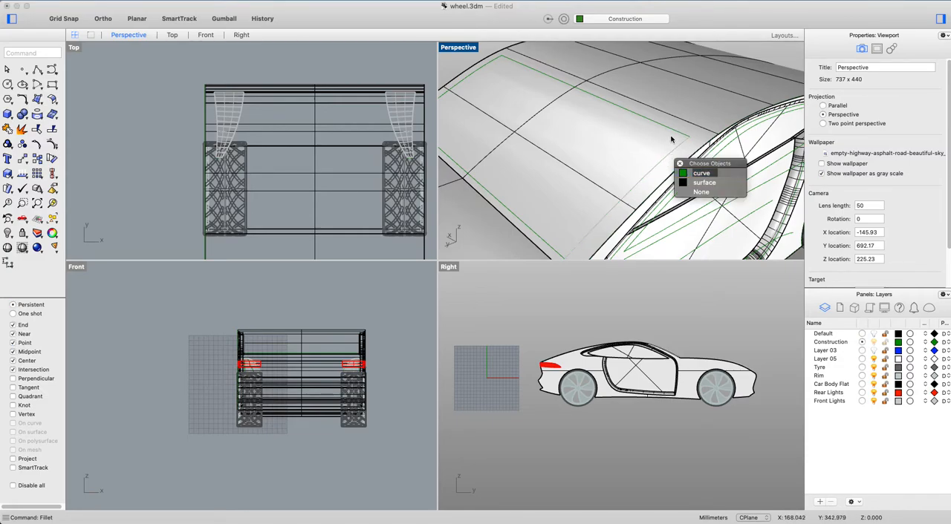
{"action": "left_click", "coordinate": [688, 170]}
{"action": "left_click", "coordinate": [673, 134]}
{"action": "left_click", "coordinate": [694, 146]}
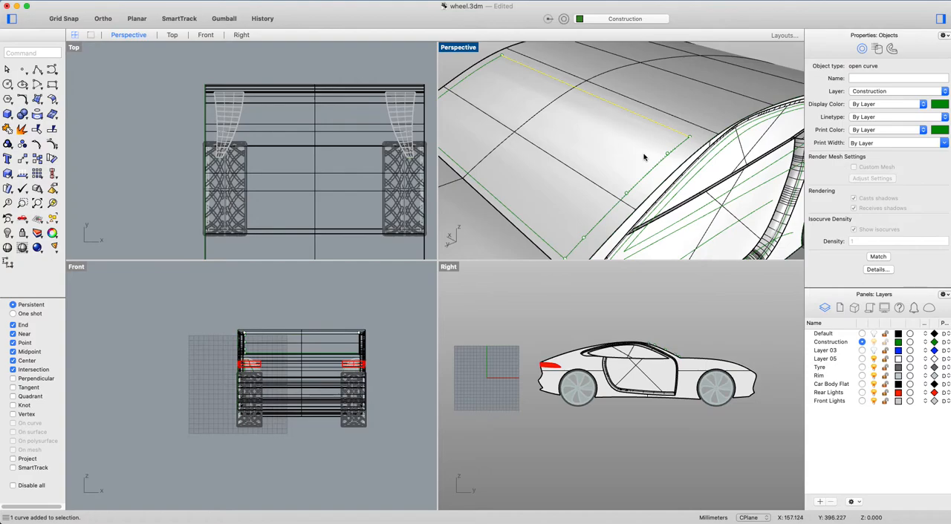
{"action": "key", "text": "Return"}
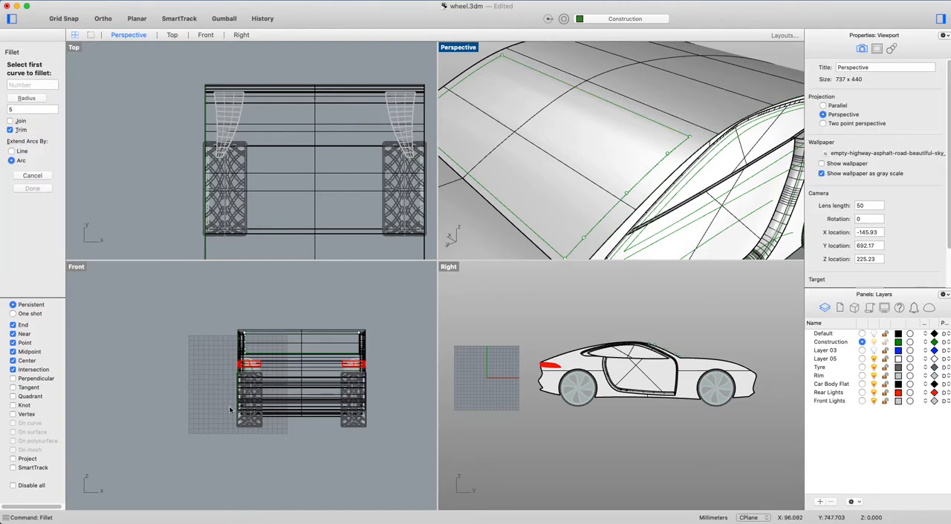
{"action": "key", "text": "Escape"}
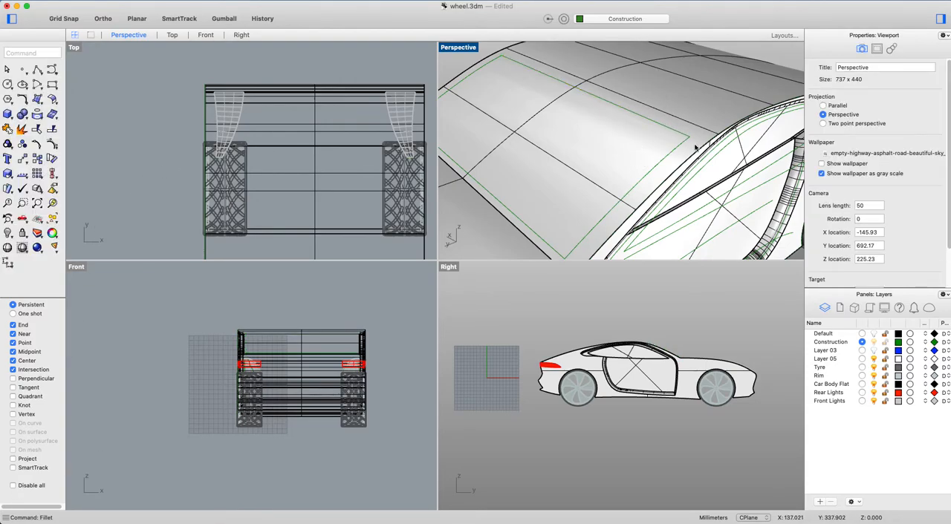
Split the roof surface with the four windshield outline curves to separate the windshield.
{"action": "right_click_drag", "start_coordinate": [626, 181], "coordinate": [657, 156]}
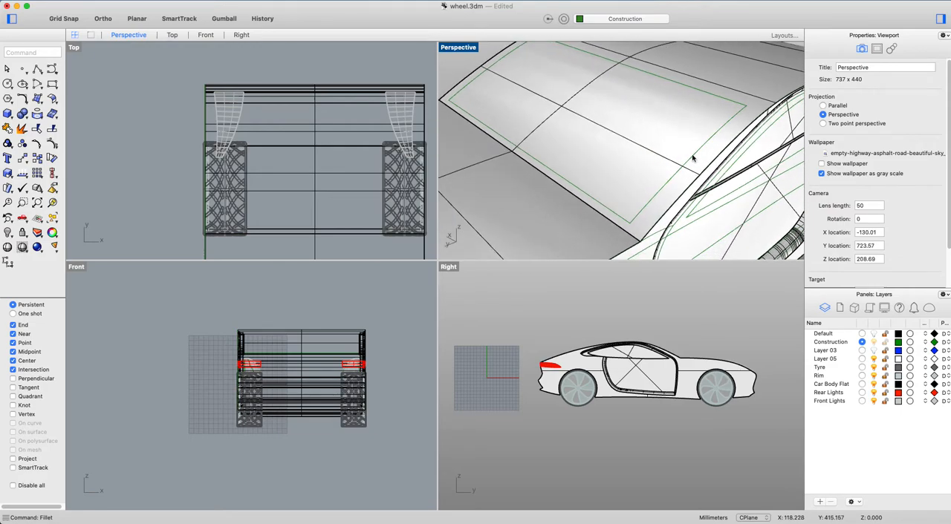
{"action": "right_click_drag", "start_coordinate": [677, 116], "coordinate": [702, 139]}
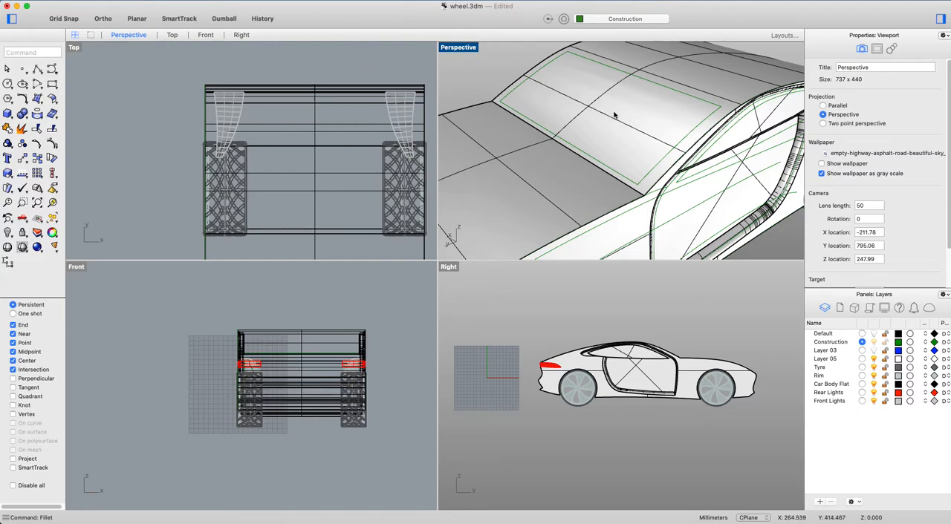
{"action": "type", "text": "Split"}
{"action": "key", "text": "Return"}
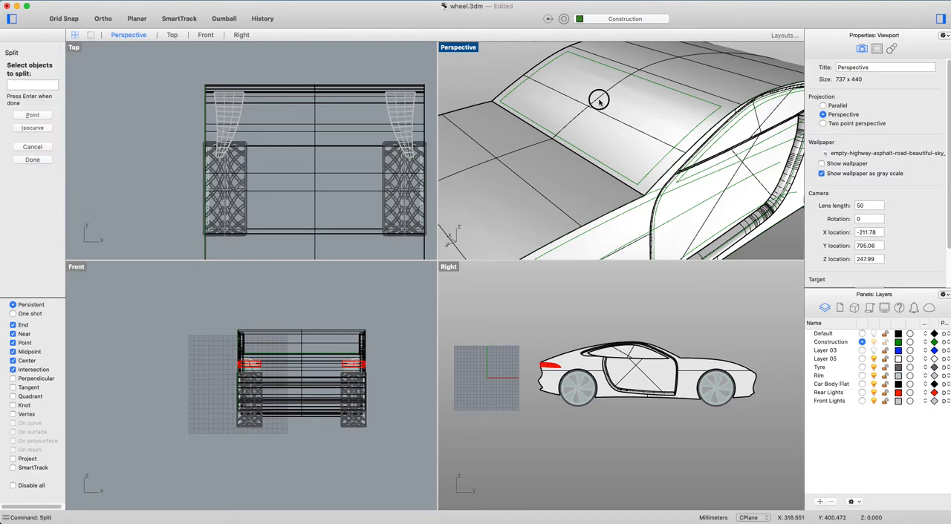
{"action": "left_click", "coordinate": [600, 99]}
{"action": "key", "text": "Return"}
{"action": "left_click", "coordinate": [672, 90]}
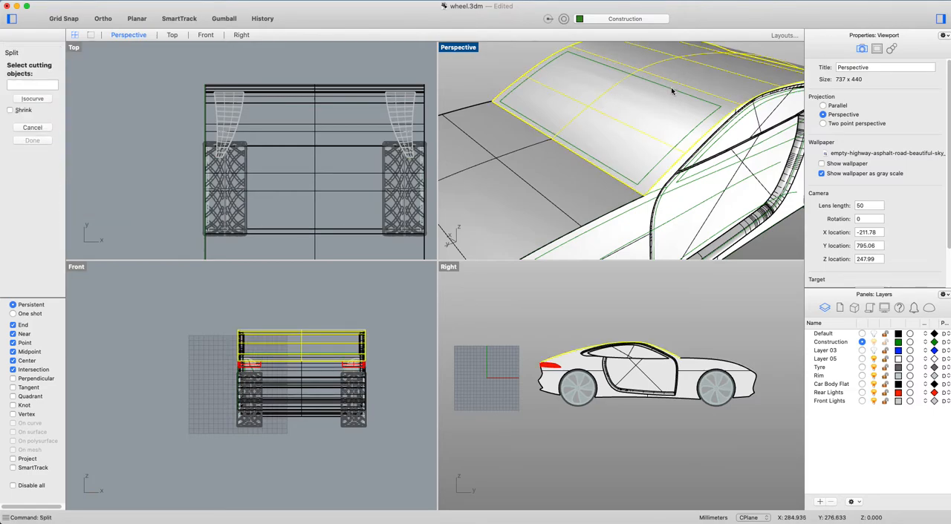
{"action": "left_click", "coordinate": [702, 101]}
{"action": "left_click", "coordinate": [700, 127]}
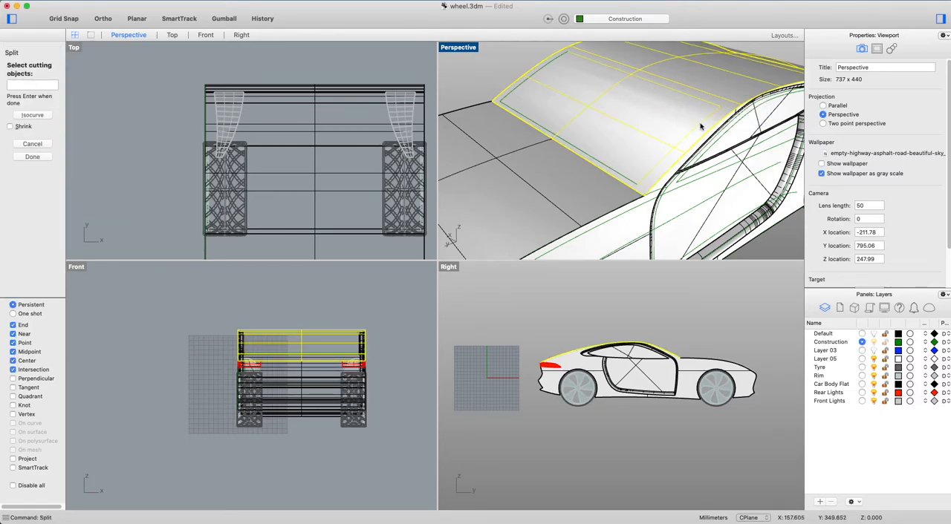
{"action": "left_click", "coordinate": [616, 173]}
{"action": "left_click", "coordinate": [512, 94]}
{"action": "left_click", "coordinate": [568, 121]}
{"action": "key", "text": "Return"}
{"action": "left_click", "coordinate": [594, 116]}
{"action": "key", "text": "Escape"}
Create a layer named Windows and move the split windshield surface onto it.
{"action": "left_click", "coordinate": [820, 503]}
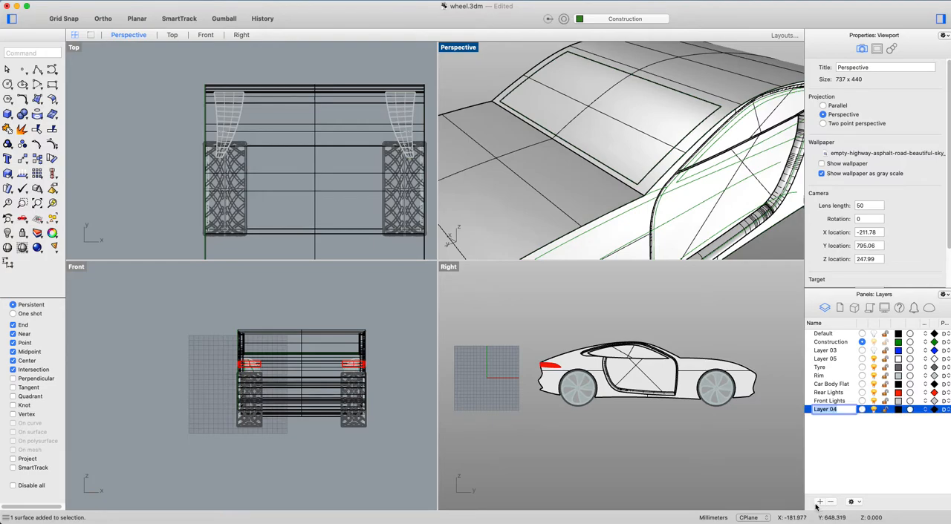
{"action": "type", "text": "Windows"}
{"action": "key", "text": "Return"}
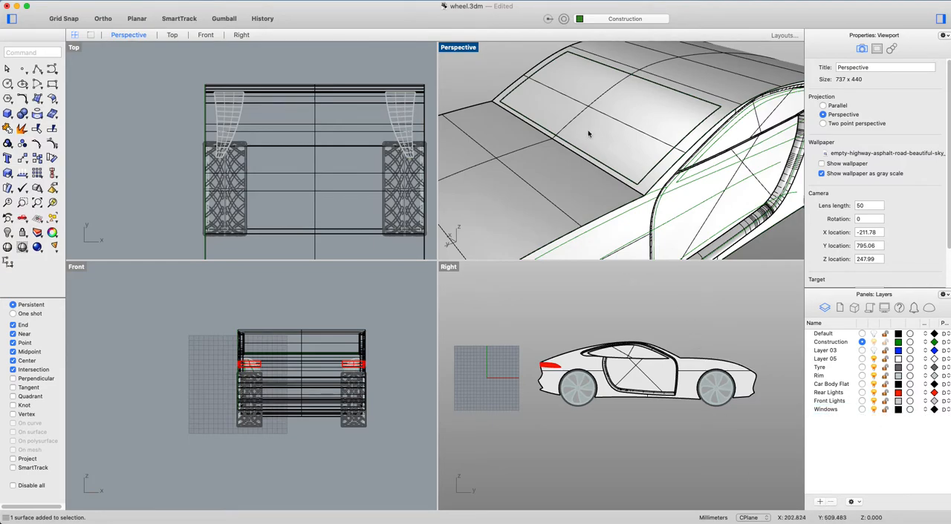
{"action": "left_click", "coordinate": [594, 107]}
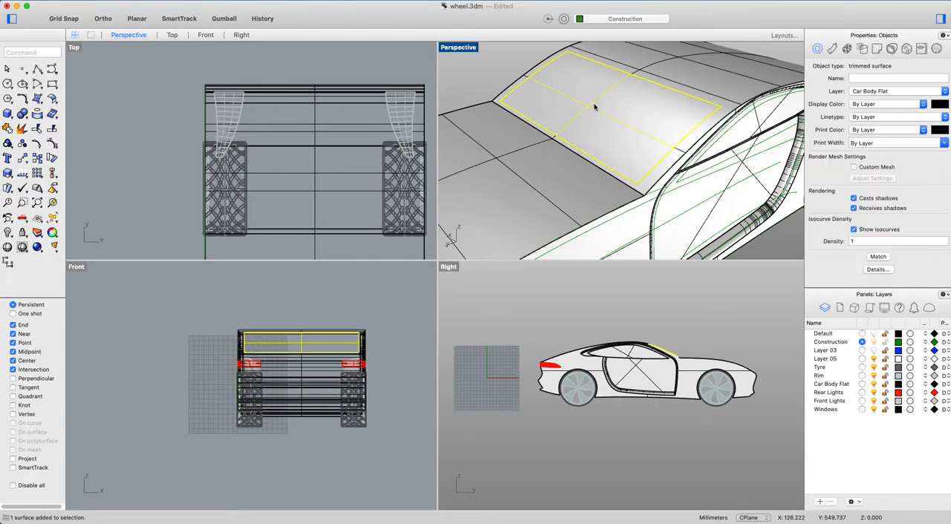
{"action": "left_click", "coordinate": [887, 91]}
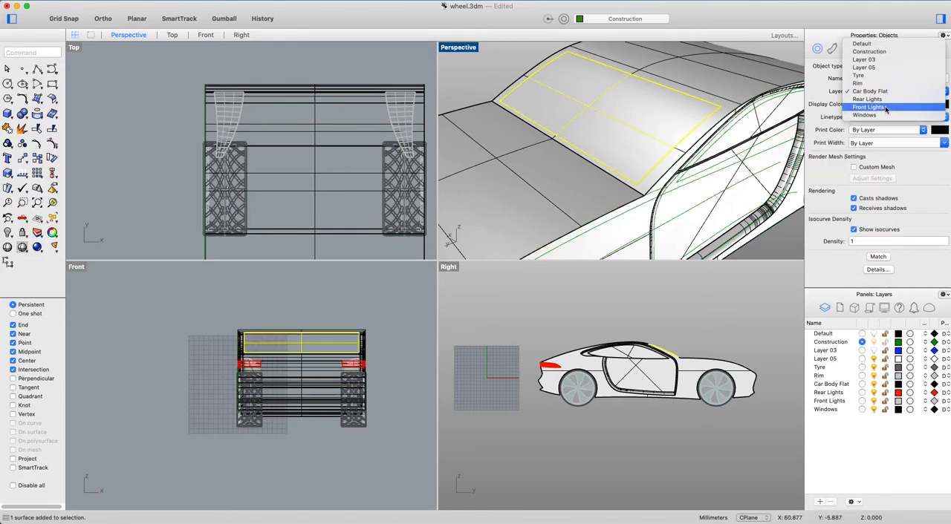
{"action": "left_click", "coordinate": [876, 119]}
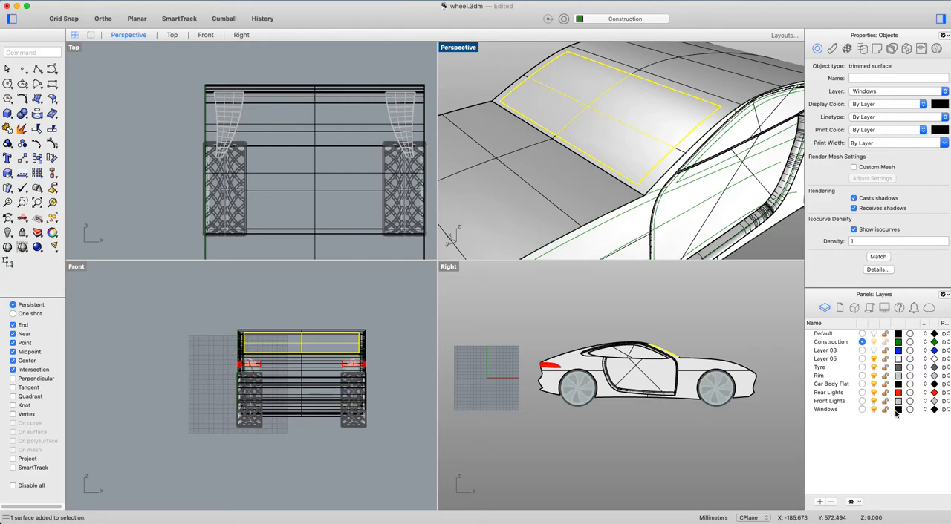
Set the Windows layer's colour to dark grey.
{"action": "left_click", "coordinate": [898, 410]}
{"action": "left_click_drag", "start_coordinate": [496, 462], "coordinate": [494, 455]}
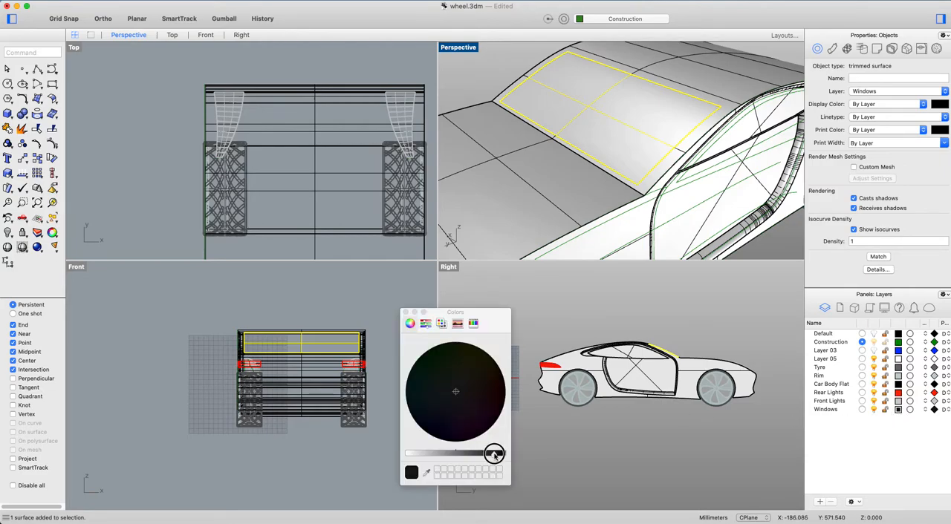
{"action": "left_click_drag", "start_coordinate": [475, 461], "coordinate": [467, 457]}
{"action": "left_click", "coordinate": [405, 313]}
{"action": "left_click", "coordinate": [482, 78]}
Extract one lengthwise isocurve near the roof's side edge and two crosswise isocurves on the rear roof for the rear window.
{"action": "right_click_drag", "start_coordinate": [694, 182], "coordinate": [772, 125]}
{"action": "right_click_drag", "start_coordinate": [602, 141], "coordinate": [658, 163]}
{"action": "scroll", "coordinate": [664, 127], "scroll_direction": "up", "scroll_amount": 5}
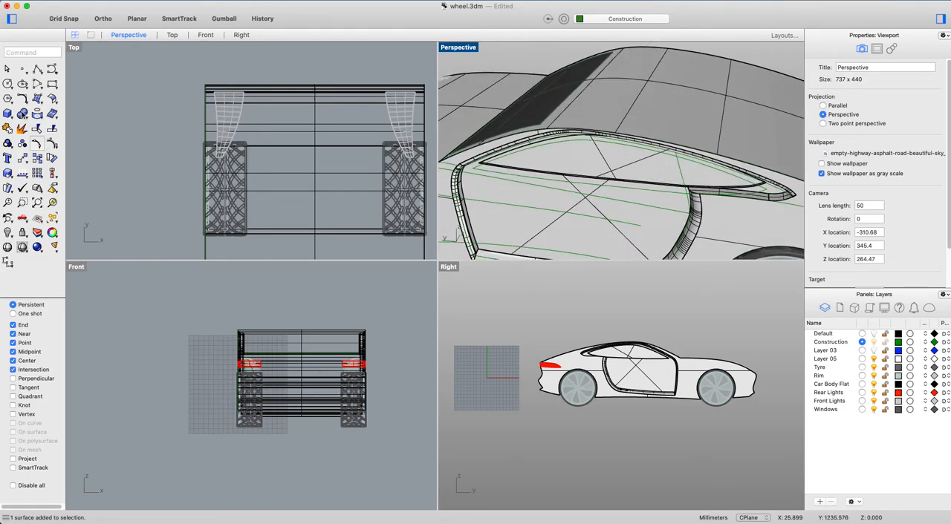
{"action": "left_click", "coordinate": [44, 119]}
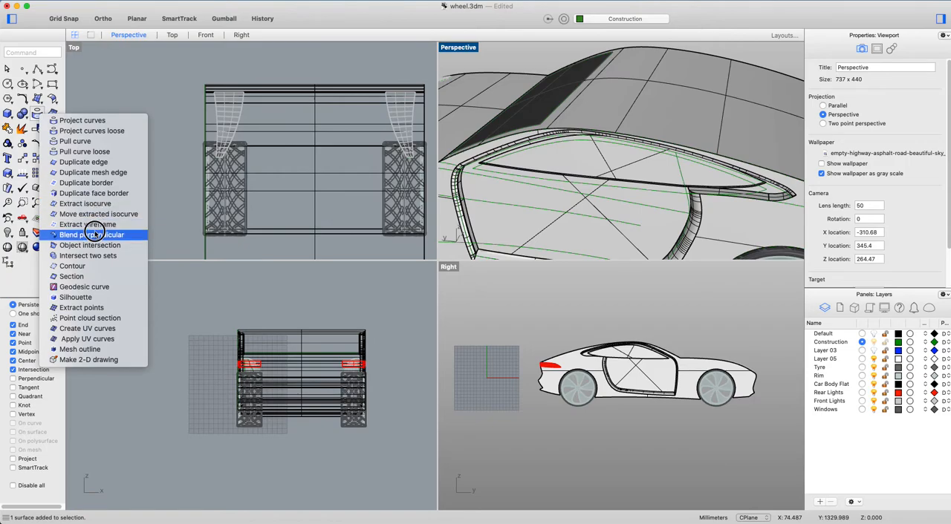
{"action": "left_click", "coordinate": [110, 204]}
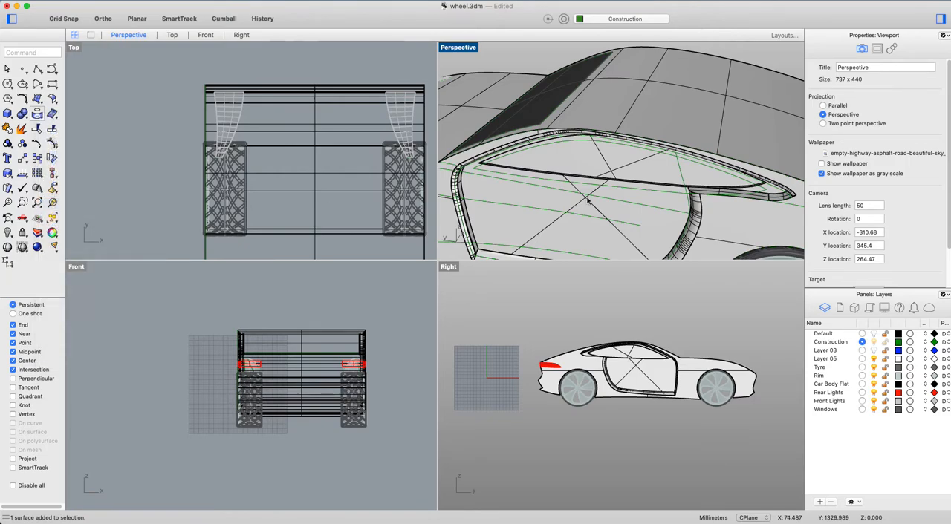
{"action": "scroll", "coordinate": [741, 146], "scroll_direction": "down", "scroll_amount": 4}
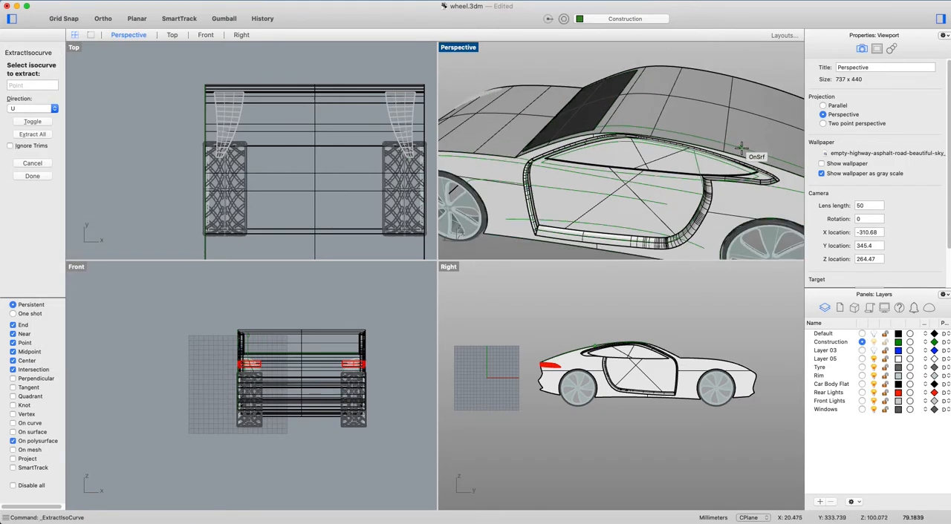
{"action": "right_click_drag", "start_coordinate": [743, 149], "coordinate": [694, 128]}
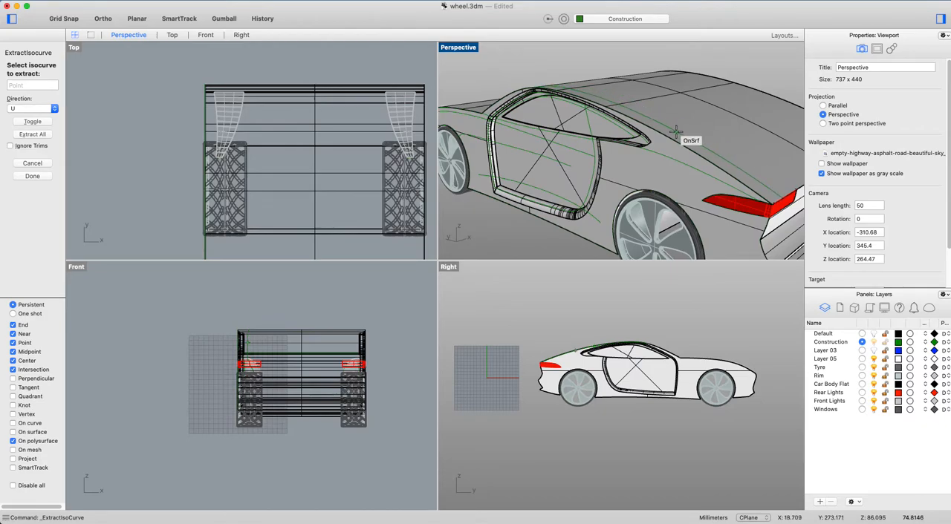
{"action": "left_click", "coordinate": [678, 132]}
{"action": "type", "text": "t"}
{"action": "key", "text": "Return"}
{"action": "right_click_drag", "start_coordinate": [688, 125], "coordinate": [736, 120]}
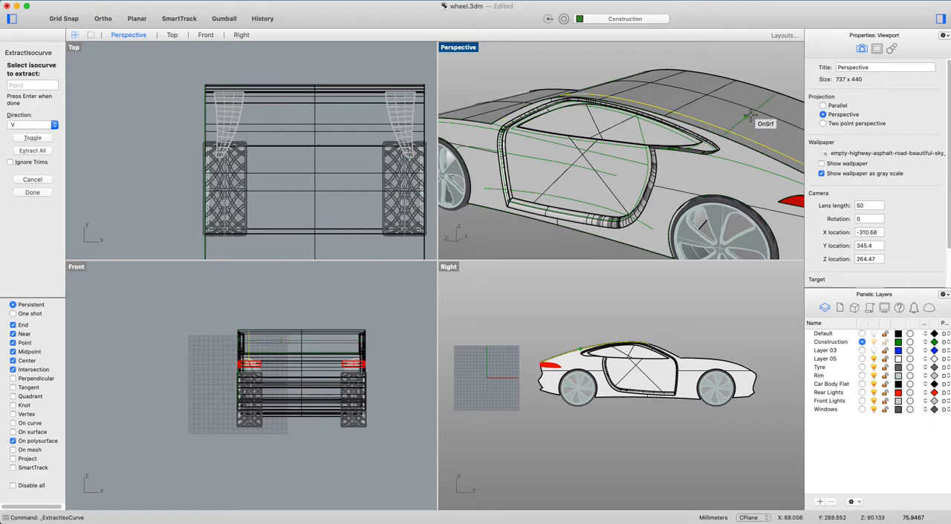
{"action": "left_click", "coordinate": [749, 122]}
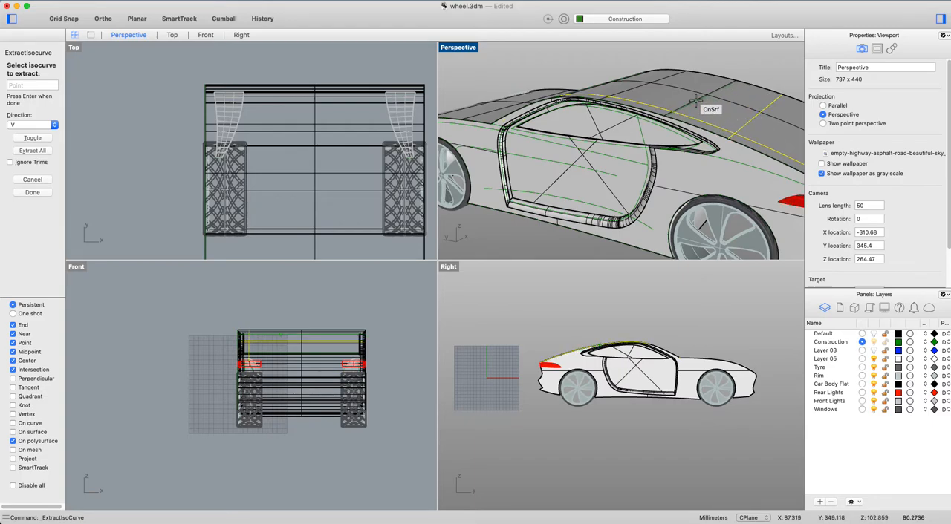
{"action": "key", "text": "Return"}
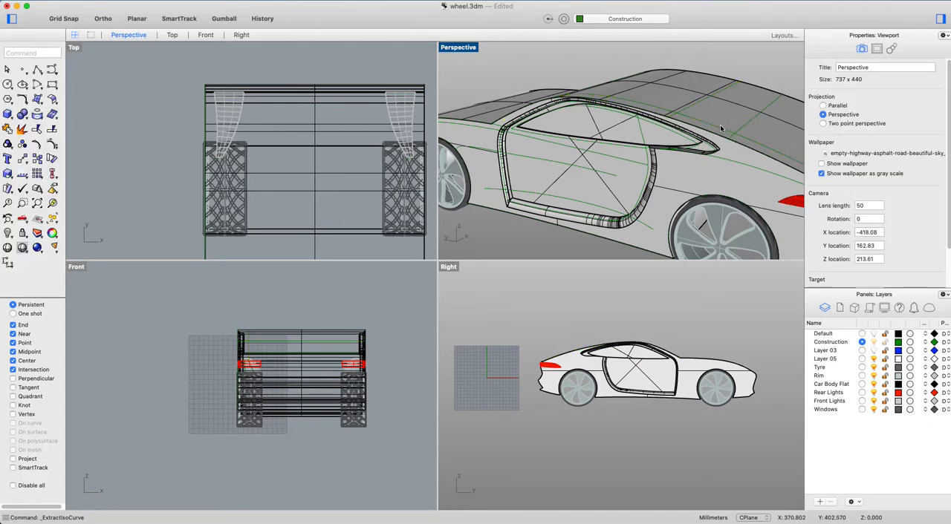
Mirror the lengthwise rear window isocurve across the car's centreline.
{"action": "left_click", "coordinate": [721, 130]}
{"action": "type", "text": "Mirror"}
{"action": "key", "text": "Return"}
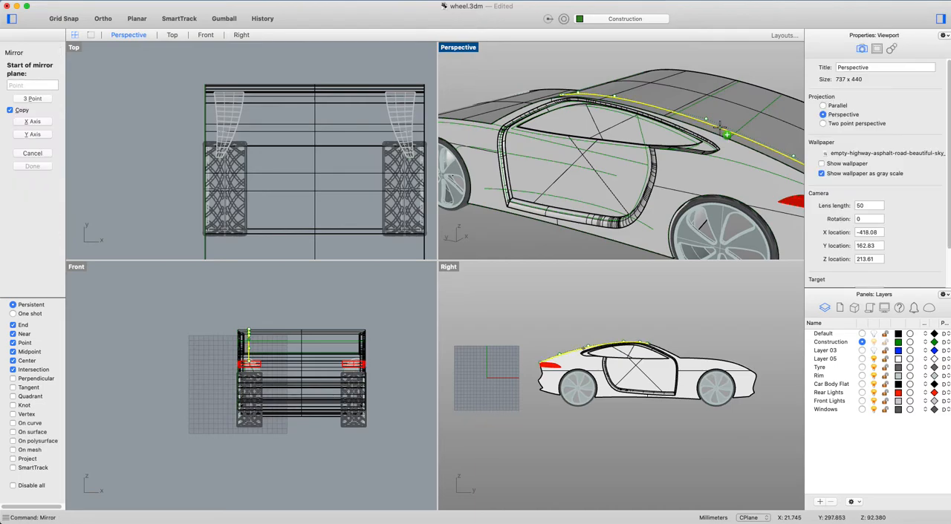
{"action": "left_click", "coordinate": [321, 89]}
{"action": "left_click", "coordinate": [324, 62]}
{"action": "key", "text": "Escape"}
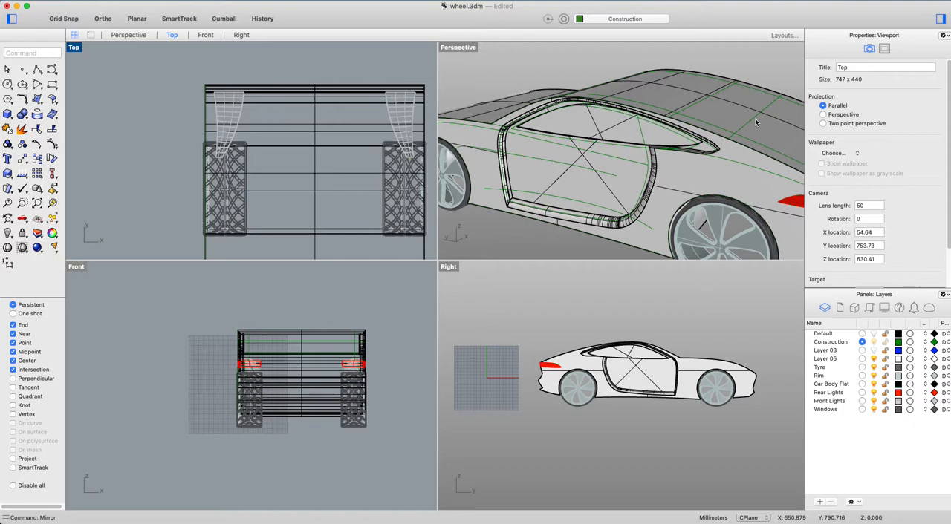
{"action": "type", "text": "FilletEdge"}
{"action": "key", "text": "Return"}
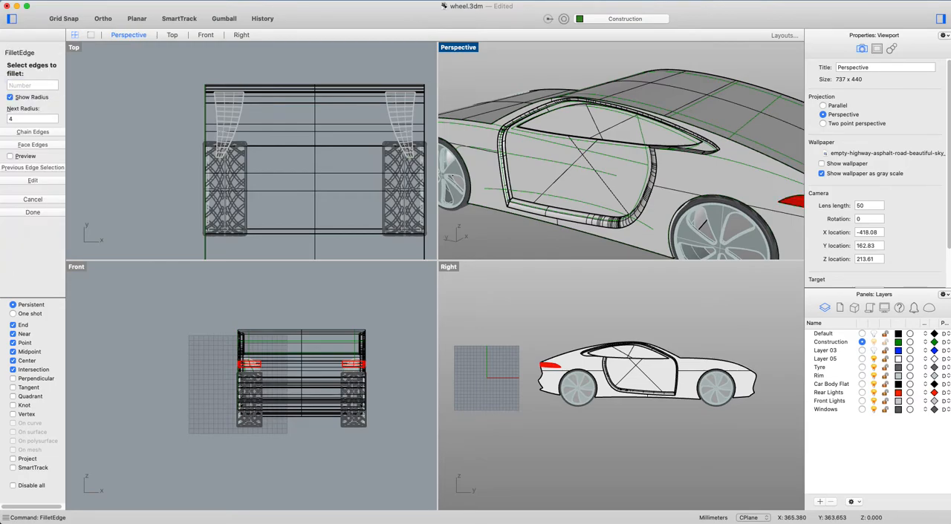
{"action": "left_click", "coordinate": [29, 119]}
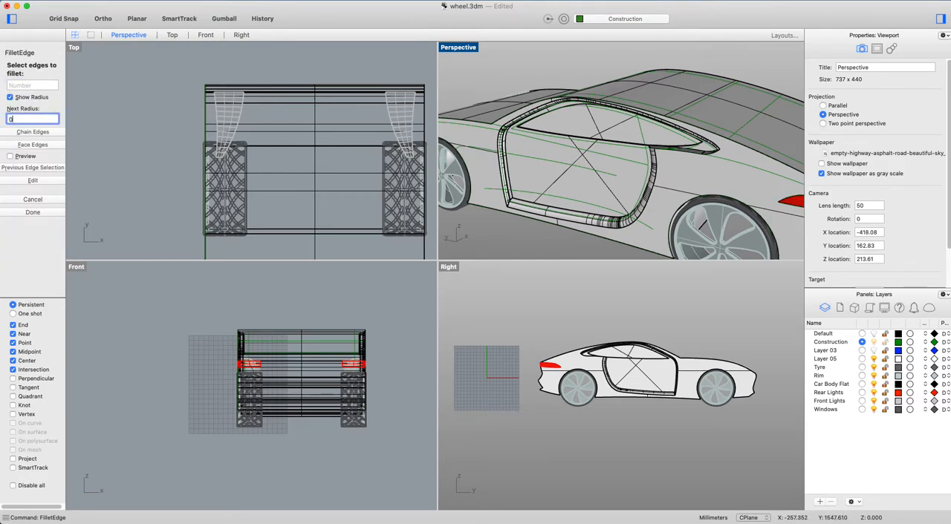
{"action": "key", "text": "Escape"}
{"action": "right_click", "coordinate": [744, 131]}
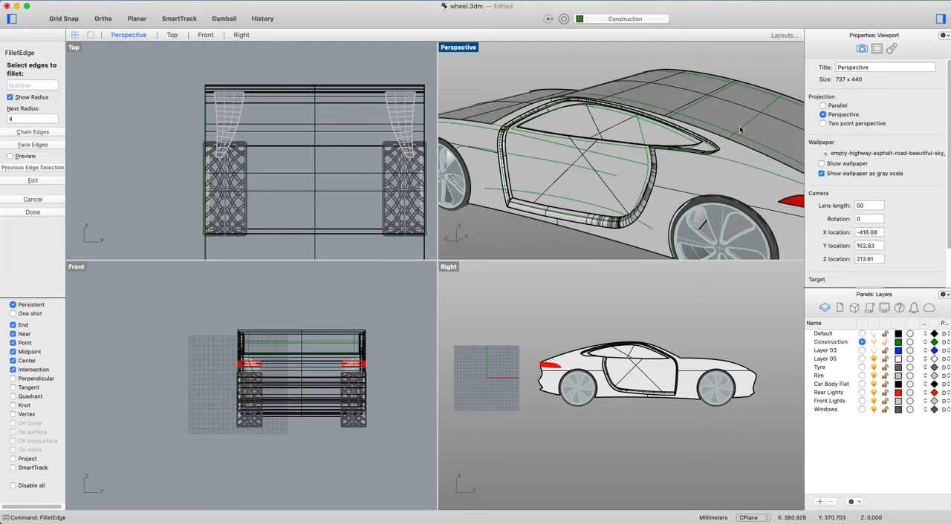
{"action": "key", "text": "Escape"}
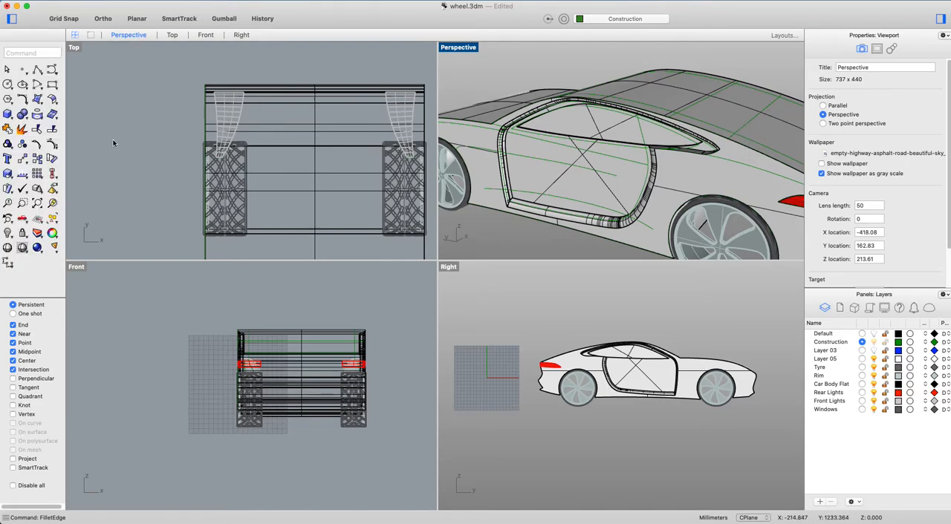
Fillet the rear window isocurves with radius 0 at their corners to form a closed four-sided outline.
{"action": "type", "text": "fi"}
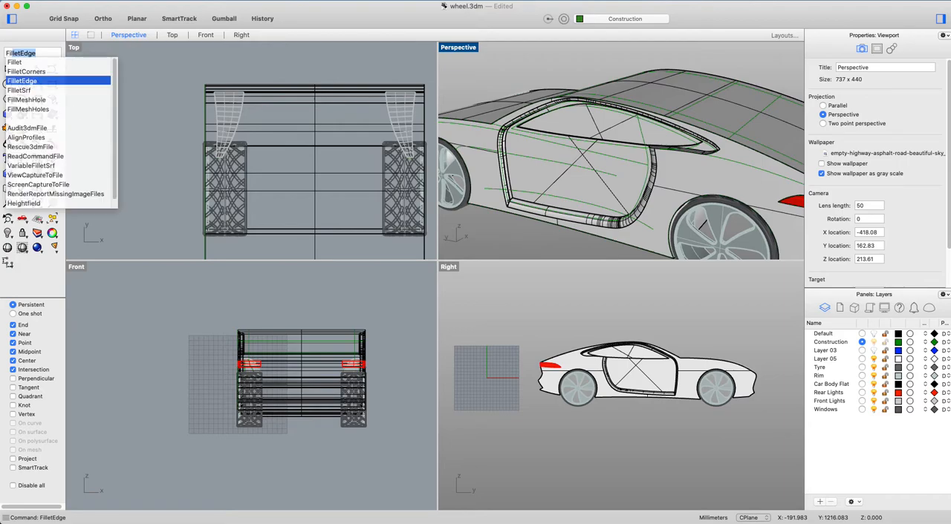
{"action": "left_click", "coordinate": [49, 64]}
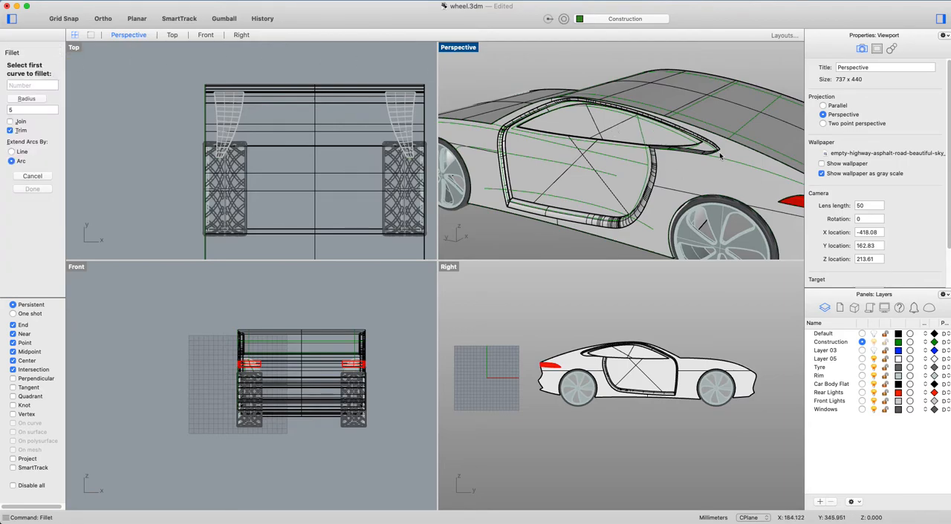
{"action": "type", "text": "0"}
{"action": "key", "text": "Return"}
{"action": "left_click", "coordinate": [728, 89]}
{"action": "left_click", "coordinate": [764, 98]}
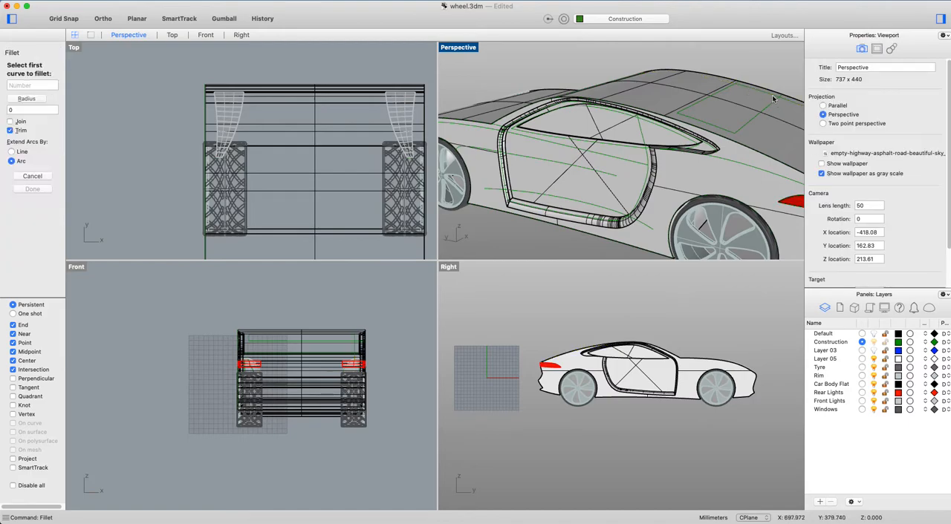
{"action": "left_click", "coordinate": [772, 99]}
{"action": "left_click", "coordinate": [772, 106]}
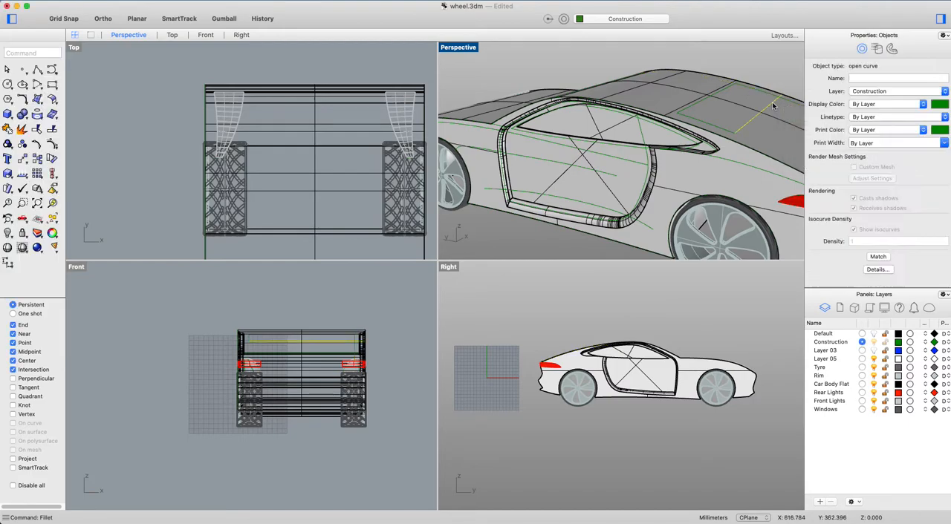
Split the roof surface with the four rear window outline curves.
{"action": "type", "text": "split"}
{"action": "key", "text": "Return"}
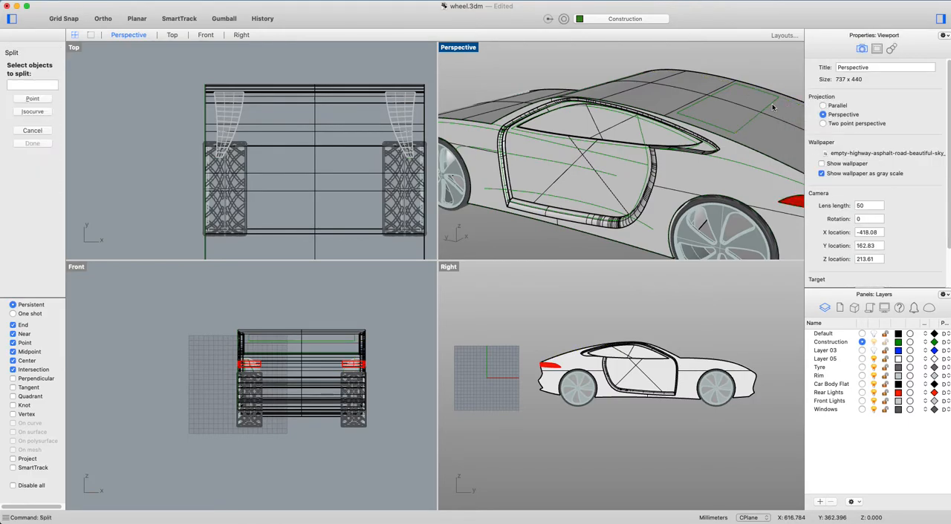
{"action": "left_click", "coordinate": [780, 119]}
{"action": "key", "text": "Return"}
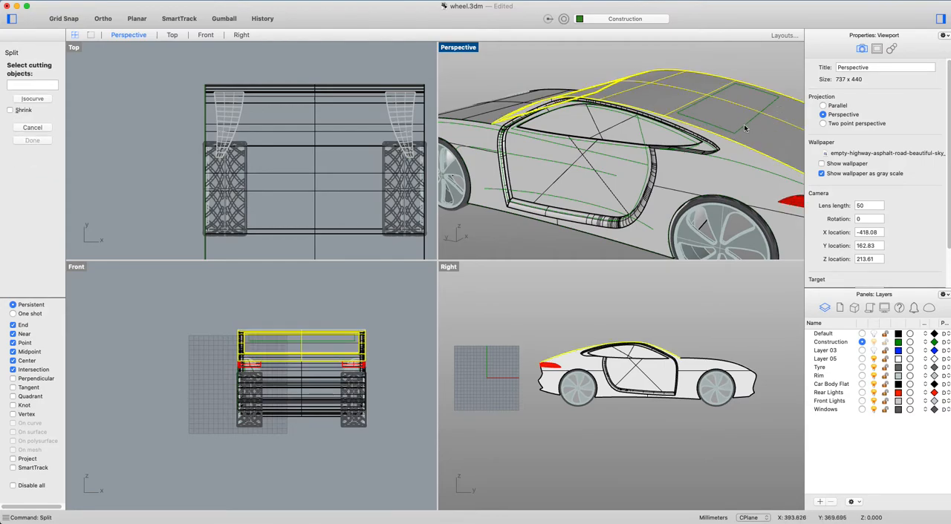
{"action": "left_click", "coordinate": [745, 127]}
{"action": "left_click", "coordinate": [693, 105]}
{"action": "key", "text": "Return"}
{"action": "left_click", "coordinate": [756, 91]}
{"action": "left_click", "coordinate": [793, 104]}
{"action": "key", "text": "Return"}
Move the split rear window surface onto the Windows layer.
{"action": "left_click", "coordinate": [733, 101]}
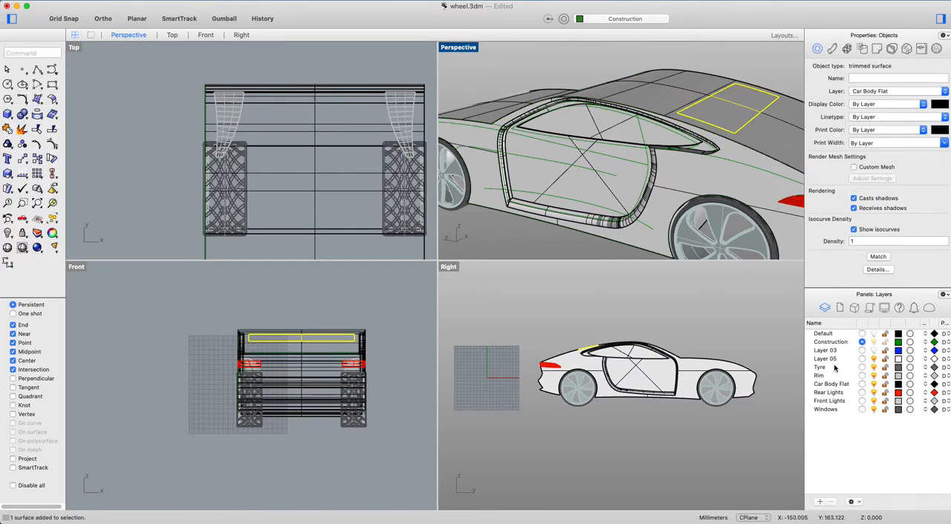
{"action": "right_click", "coordinate": [833, 411]}
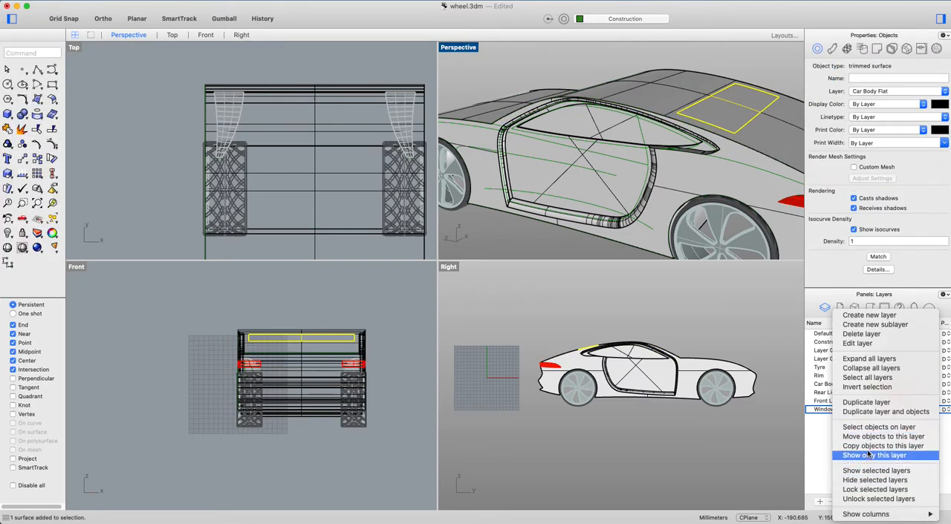
{"action": "left_click", "coordinate": [871, 440]}
{"action": "right_click_drag", "start_coordinate": [605, 202], "coordinate": [669, 191]}
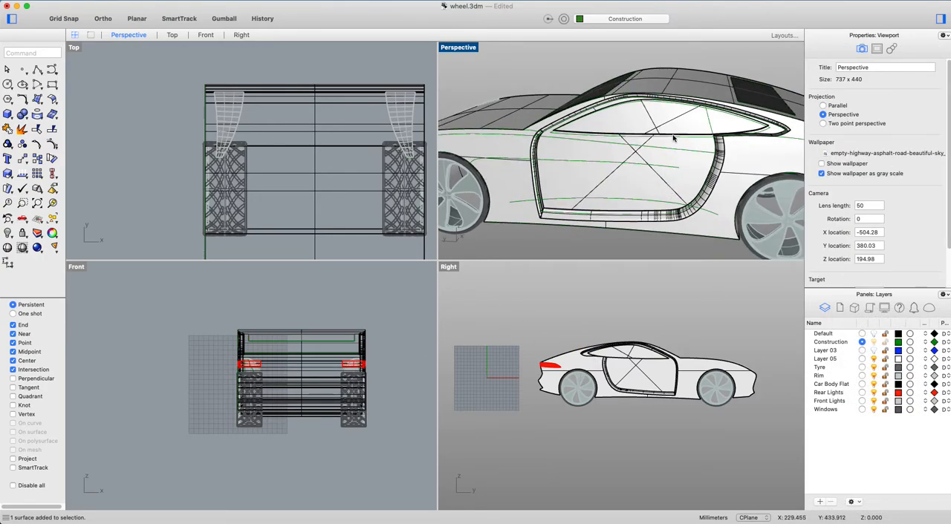
{"action": "scroll", "coordinate": [669, 141], "scroll_direction": "up", "scroll_amount": 5}
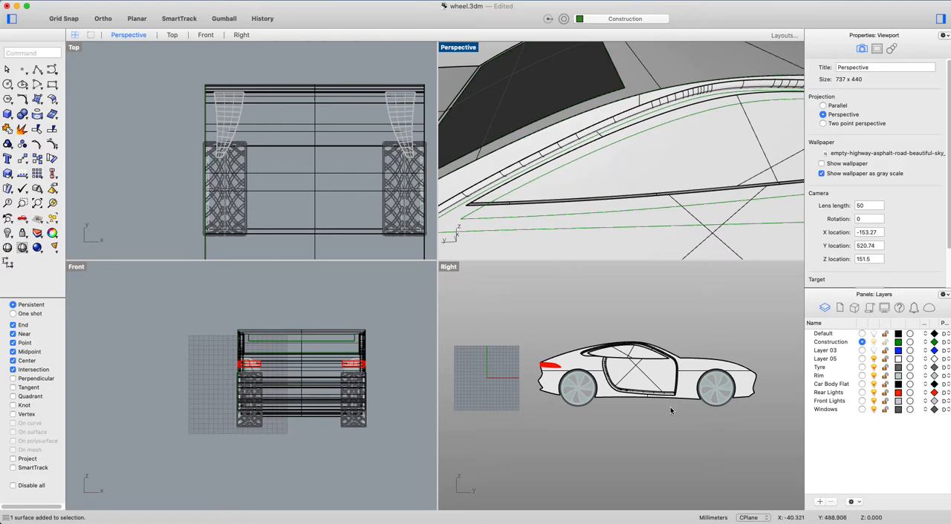
Hide the Car Body Flat layer so that the side window's construction curves are accessible.
{"action": "scroll", "coordinate": [630, 360], "scroll_direction": "up", "scroll_amount": 3}
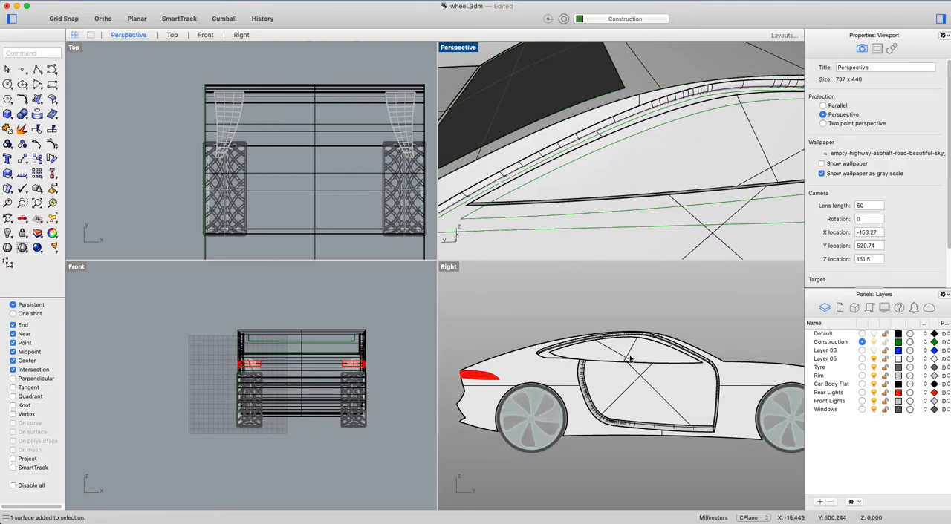
{"action": "left_click", "coordinate": [871, 385]}
{"action": "scroll", "coordinate": [542, 357], "scroll_direction": "up", "scroll_amount": 3}
{"action": "scroll", "coordinate": [536, 360], "scroll_direction": "up", "scroll_amount": 3}
Offset the rear and upper curves of the side window outline inward by 1 mm.
{"action": "type", "text": "Off"}
{"action": "key", "text": "Return"}
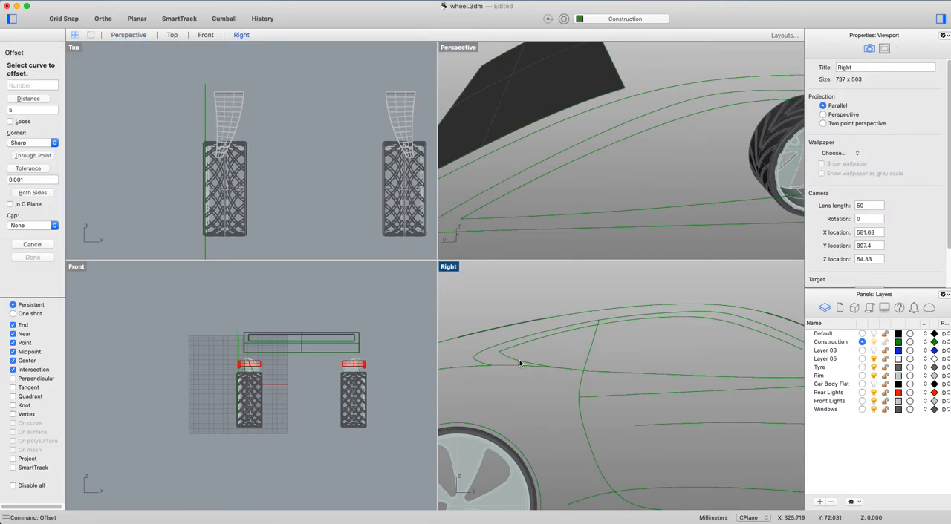
{"action": "left_click", "coordinate": [524, 363]}
{"action": "left_click", "coordinate": [545, 356]}
{"action": "key", "text": "Return"}
{"action": "left_click", "coordinate": [524, 361]}
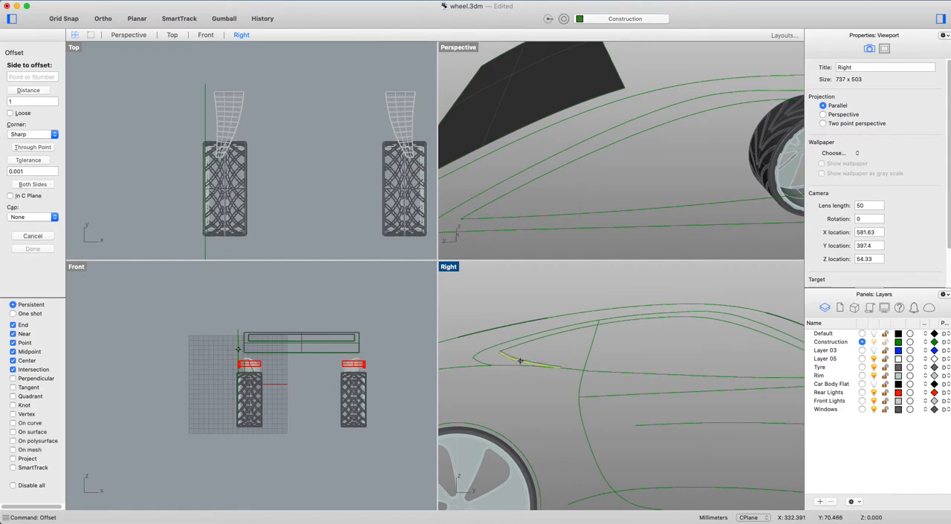
{"action": "left_click", "coordinate": [545, 346]}
{"action": "key", "text": "Return"}
{"action": "left_click", "coordinate": [518, 347]}
{"action": "left_click", "coordinate": [541, 359]}
Offset the remaining lower curves of the side window outline inward by 1 mm.
{"action": "right_click_drag", "start_coordinate": [741, 374], "coordinate": [692, 364]}
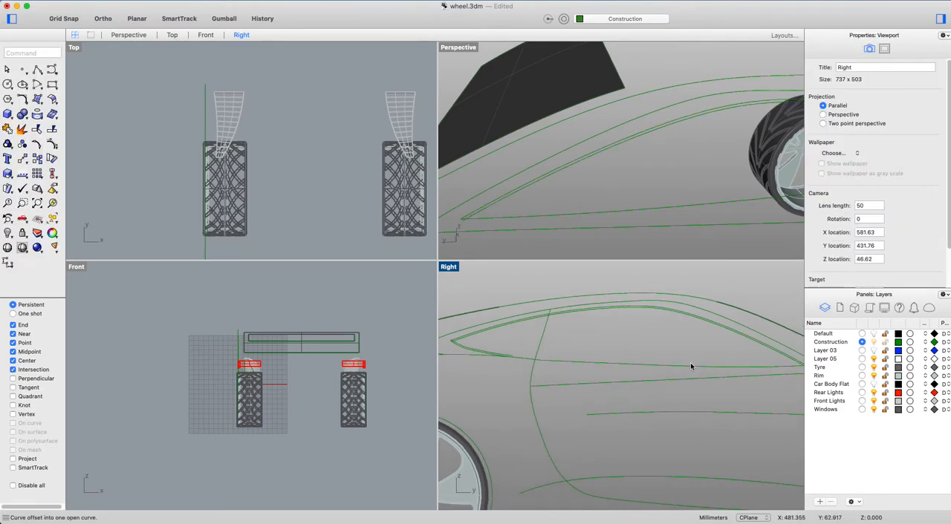
{"action": "key", "text": "Return"}
{"action": "left_click", "coordinate": [687, 366]}
{"action": "left_click", "coordinate": [664, 345]}
{"action": "scroll", "coordinate": [538, 358], "scroll_direction": "up", "scroll_amount": 4}
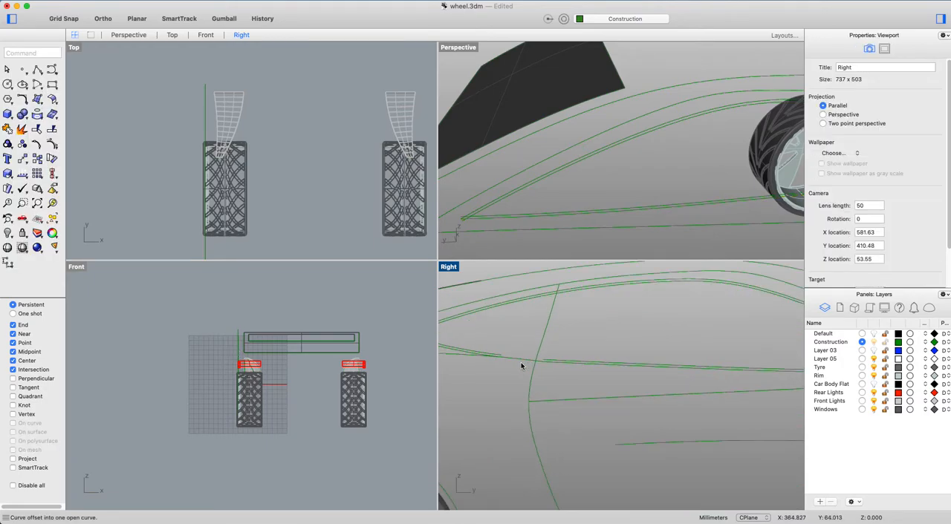
{"action": "key", "text": "Return"}
{"action": "left_click", "coordinate": [520, 358]}
{"action": "left_click", "coordinate": [551, 346]}
{"action": "scroll", "coordinate": [535, 360], "scroll_direction": "up", "scroll_amount": 2}
{"action": "right_click_drag", "start_coordinate": [535, 360], "coordinate": [618, 358]}
{"action": "type", "text": "f"}
{"action": "key", "text": "Return"}
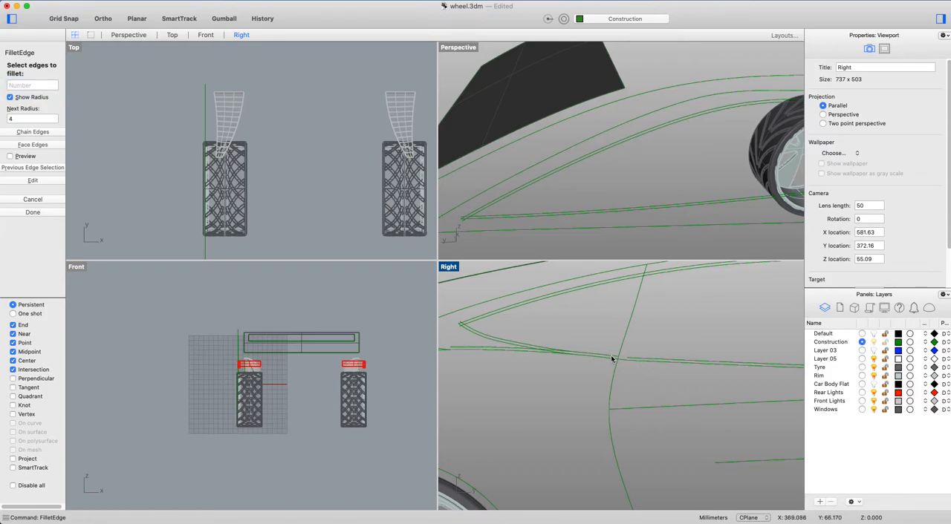
{"action": "key", "text": "Escape"}
Fillet the rear offset curve to the lower and upper offset curves of the side window with radius 0.
{"action": "type", "text": "f"}
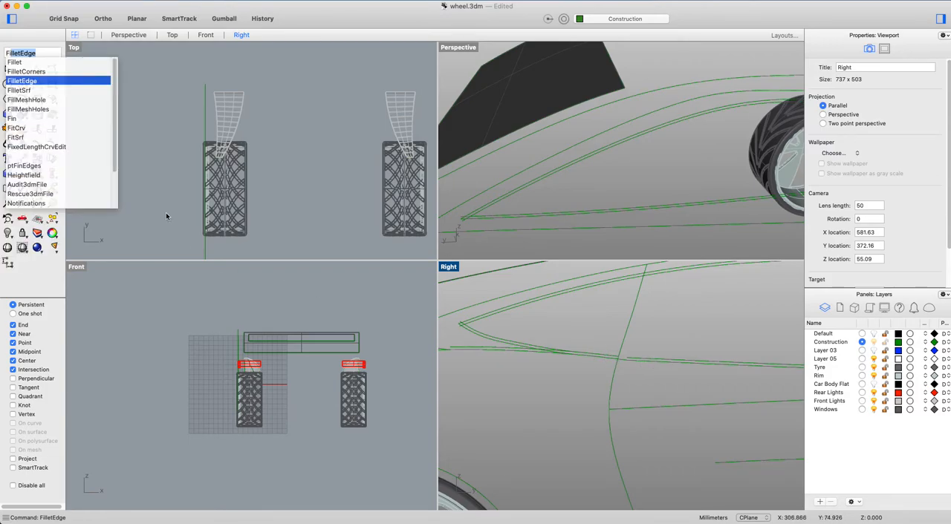
{"action": "left_click", "coordinate": [43, 63]}
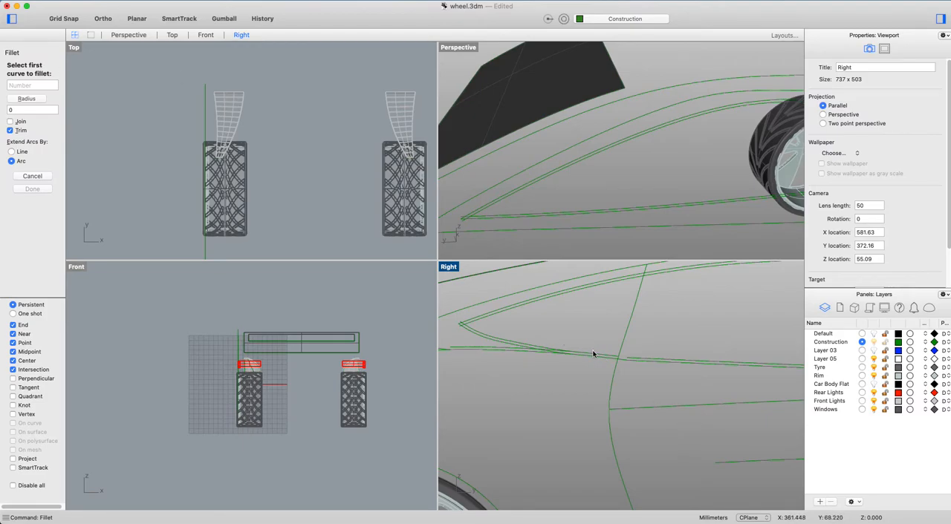
{"action": "left_click", "coordinate": [639, 360]}
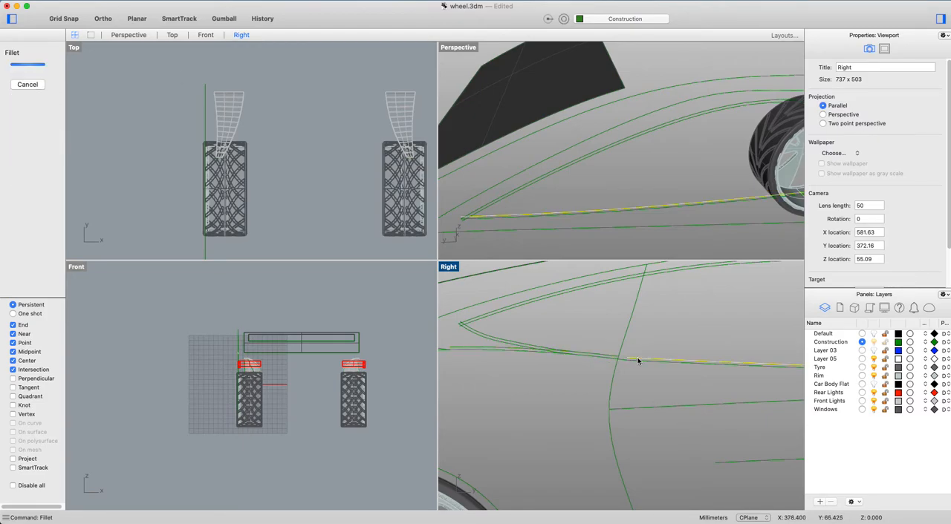
{"action": "left_click", "coordinate": [528, 345]}
{"action": "right_click", "coordinate": [523, 347]}
{"action": "left_click", "coordinate": [502, 338]}
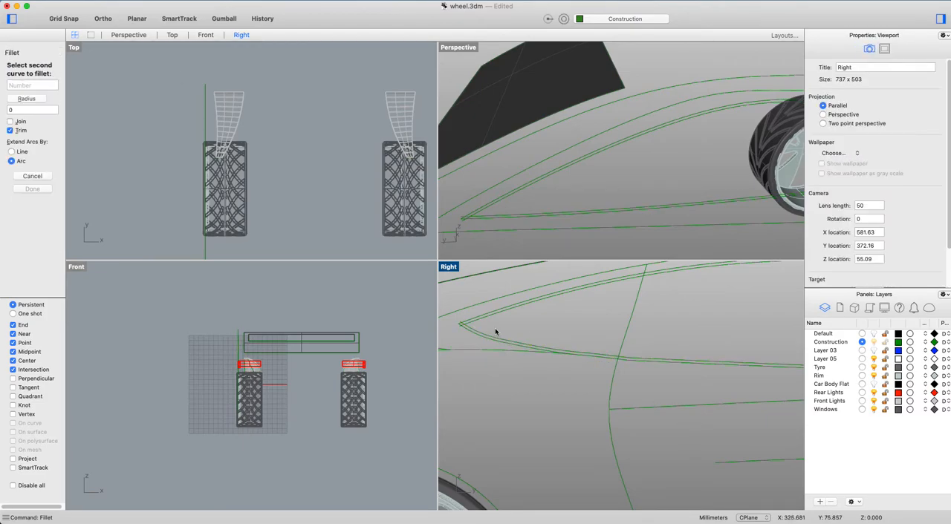
{"action": "left_click", "coordinate": [488, 319]}
Fillet the lower and upper offset curves at the side window's front corner with radius 0.
{"action": "scroll", "coordinate": [473, 320], "scroll_direction": "down", "scroll_amount": 7}
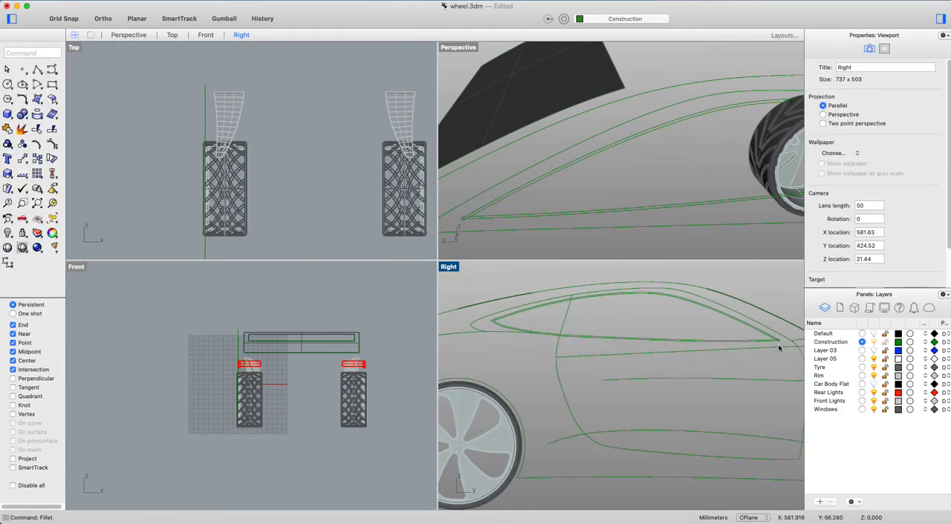
{"action": "scroll", "coordinate": [779, 346], "scroll_direction": "up", "scroll_amount": 8}
{"action": "right_click", "coordinate": [765, 337]}
{"action": "left_click", "coordinate": [759, 335]}
{"action": "left_click", "coordinate": [764, 331]}
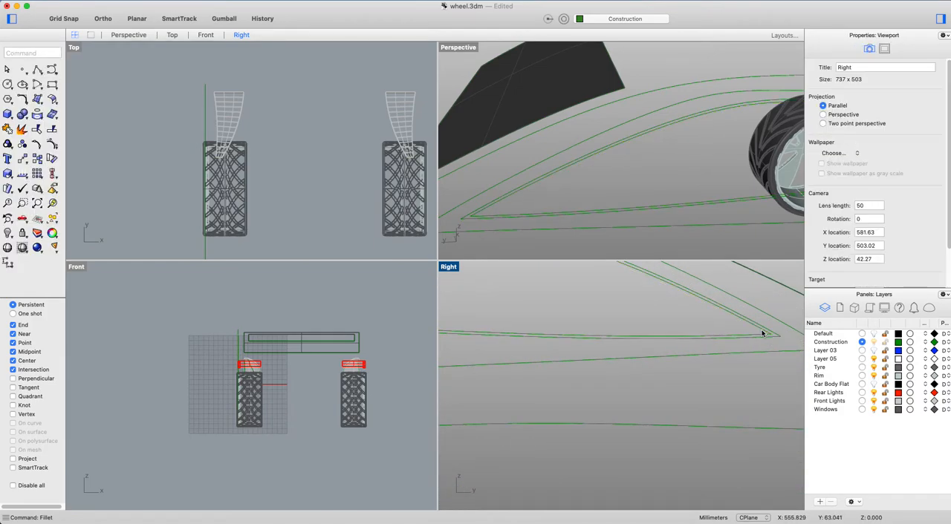
{"action": "scroll", "coordinate": [756, 353], "scroll_direction": "down", "scroll_amount": 4}
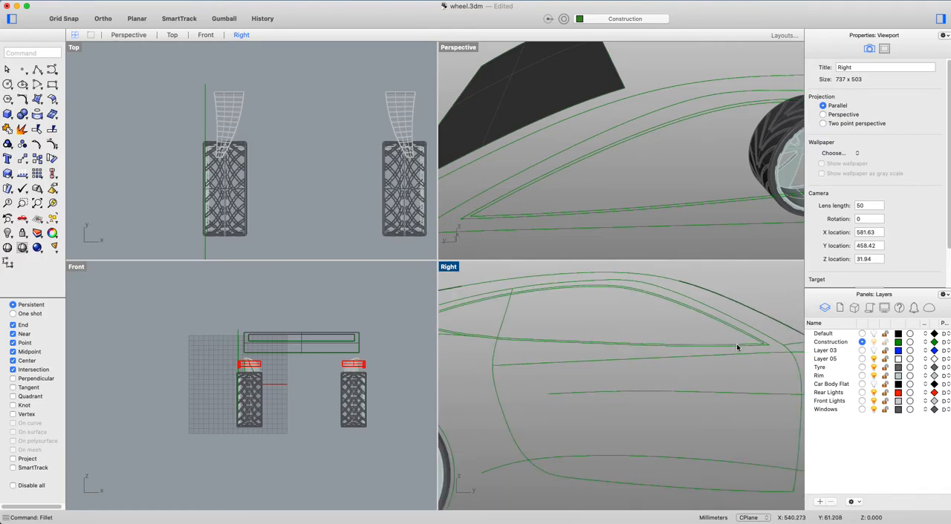
{"action": "scroll", "coordinate": [738, 347], "scroll_direction": "up", "scroll_amount": 4}
{"action": "left_click", "coordinate": [740, 346]}
{"action": "left_click", "coordinate": [746, 330], "text": "shift"}
{"action": "scroll", "coordinate": [745, 333], "scroll_direction": "down", "scroll_amount": 6}
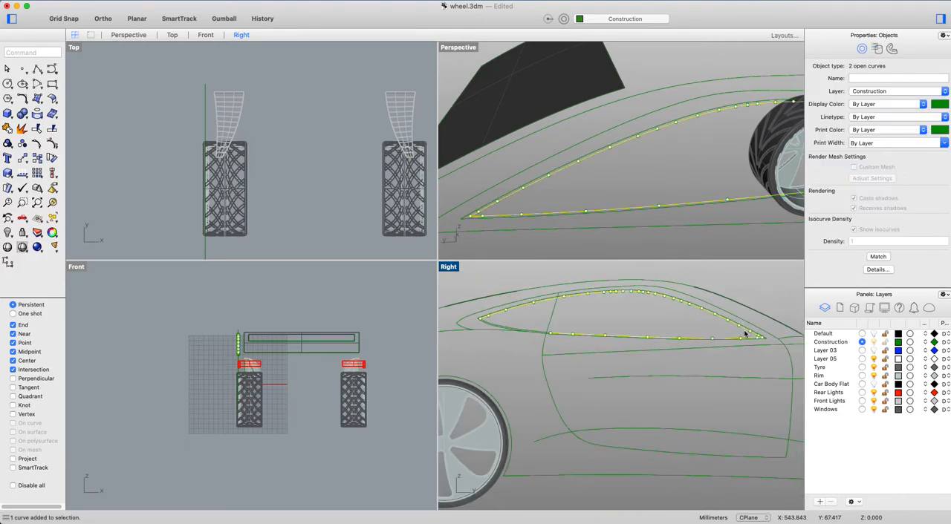
{"action": "scroll", "coordinate": [508, 312], "scroll_direction": "up", "scroll_amount": 3}
{"action": "left_click", "coordinate": [494, 331], "text": "shift"}
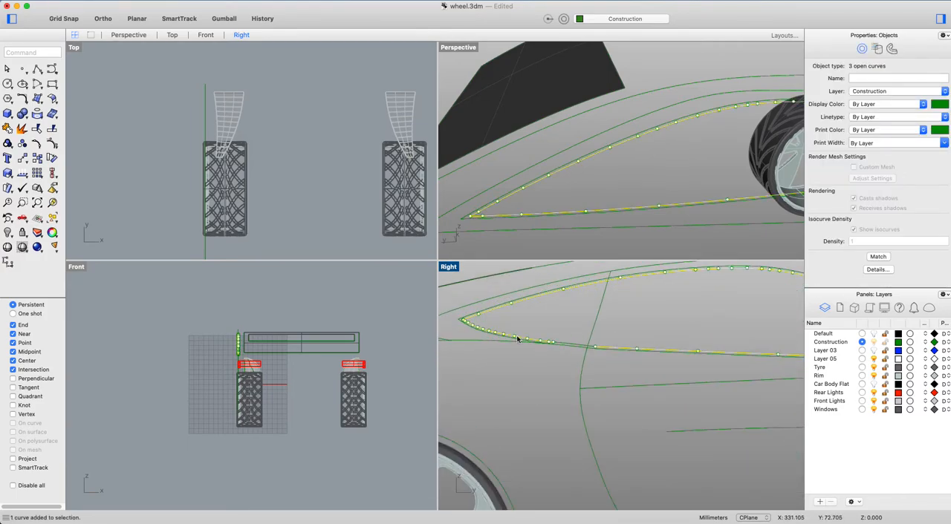
{"action": "left_click", "coordinate": [574, 346], "text": "shift"}
{"action": "right_click_drag", "start_coordinate": [562, 153], "coordinate": [631, 175]}
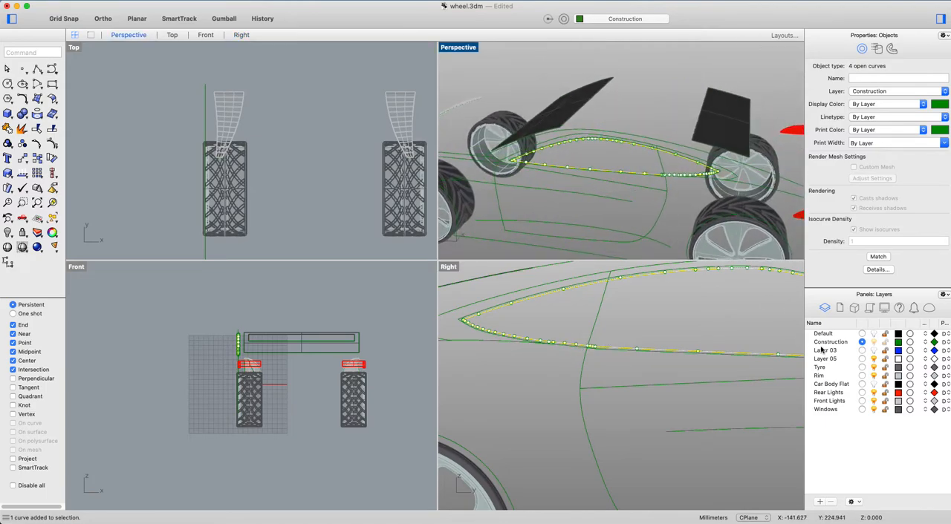
{"action": "left_click", "coordinate": [873, 385]}
{"action": "type", "text": "ExtrudeSrf"}
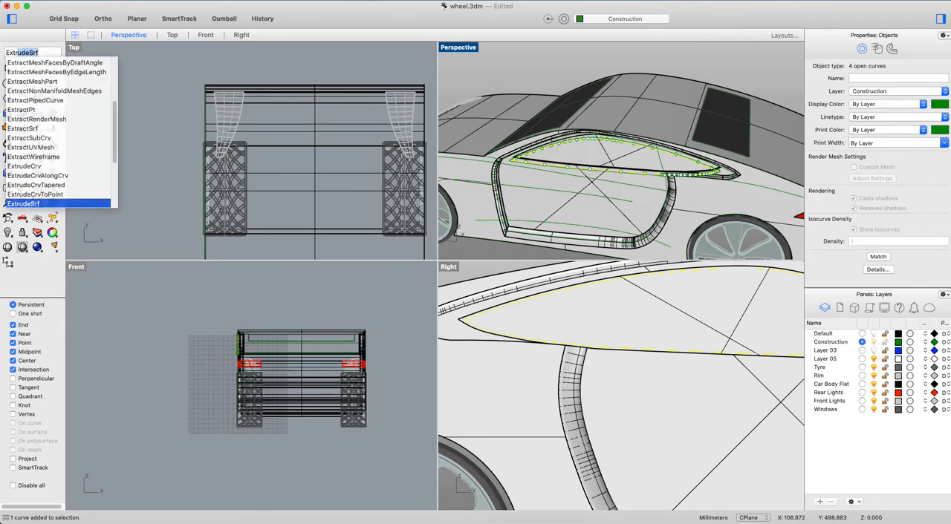
{"action": "key", "text": "Return"}
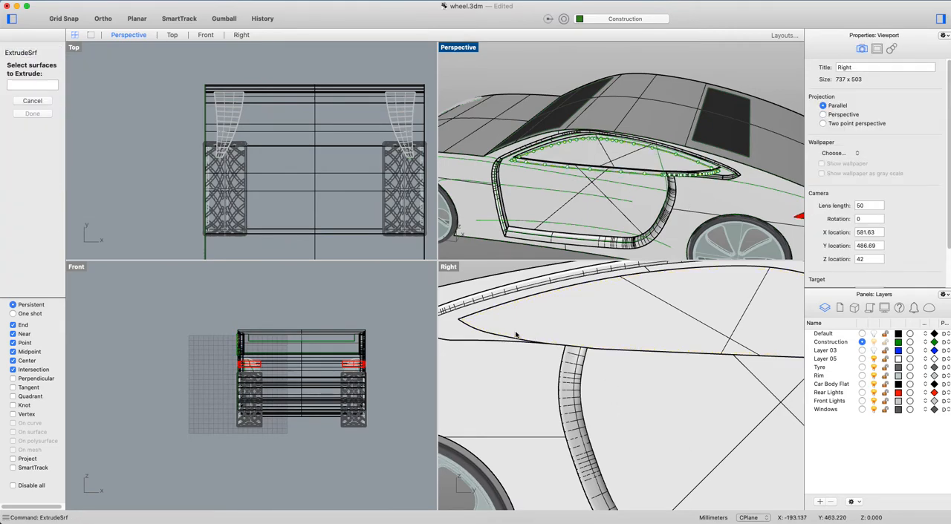
{"action": "key", "text": "Escape"}
{"action": "key", "text": "Escape"}
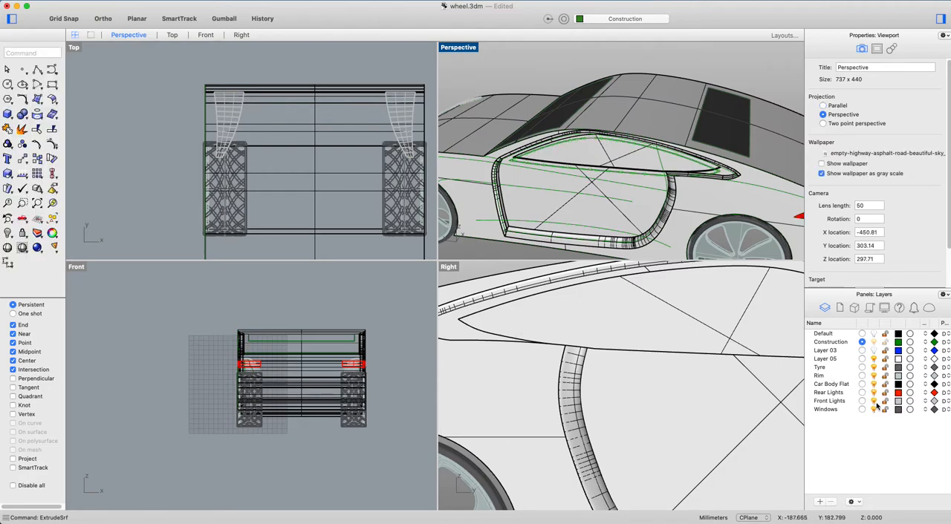
{"action": "left_click", "coordinate": [873, 384]}
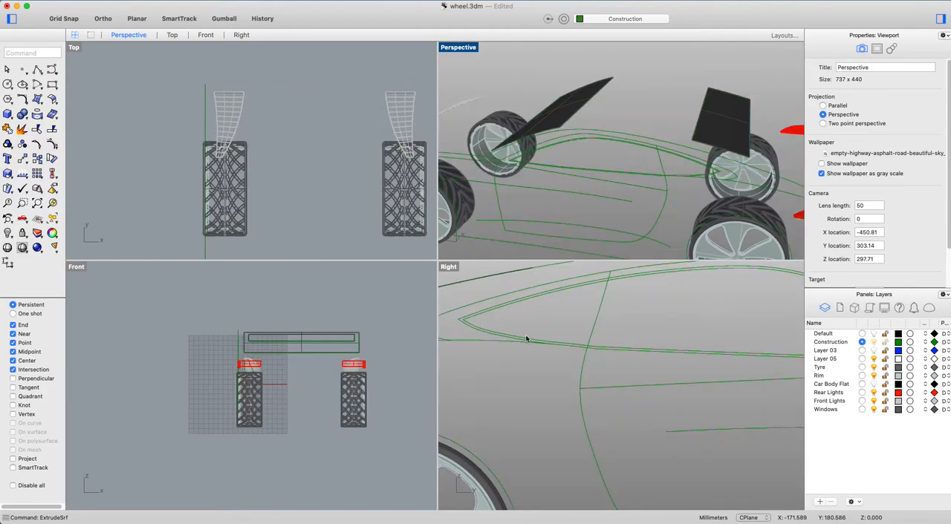
Extrude the inner side window offset curves across the full width of the car, about 607 mm.
{"action": "scroll", "coordinate": [464, 327], "scroll_direction": "up", "scroll_amount": 3}
{"action": "scroll", "coordinate": [492, 315], "scroll_direction": "down", "scroll_amount": 2}
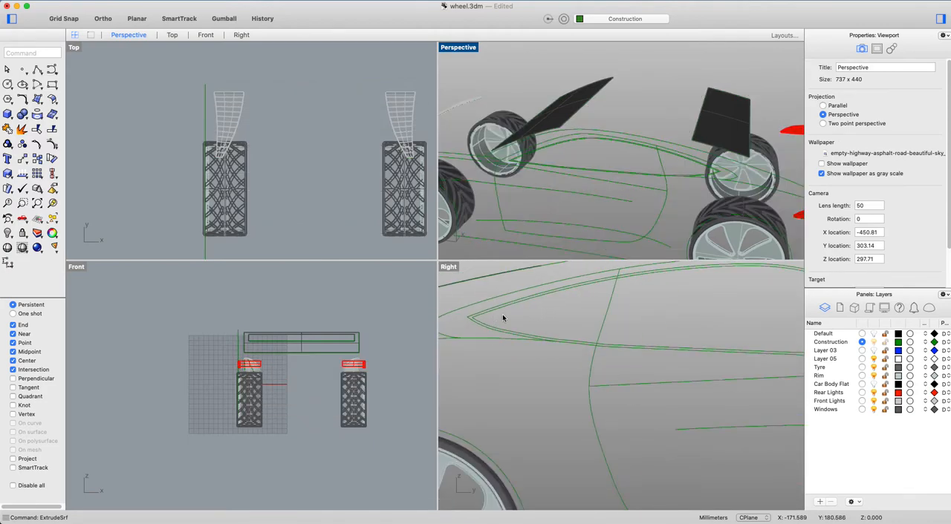
{"action": "type", "text": "extrude"}
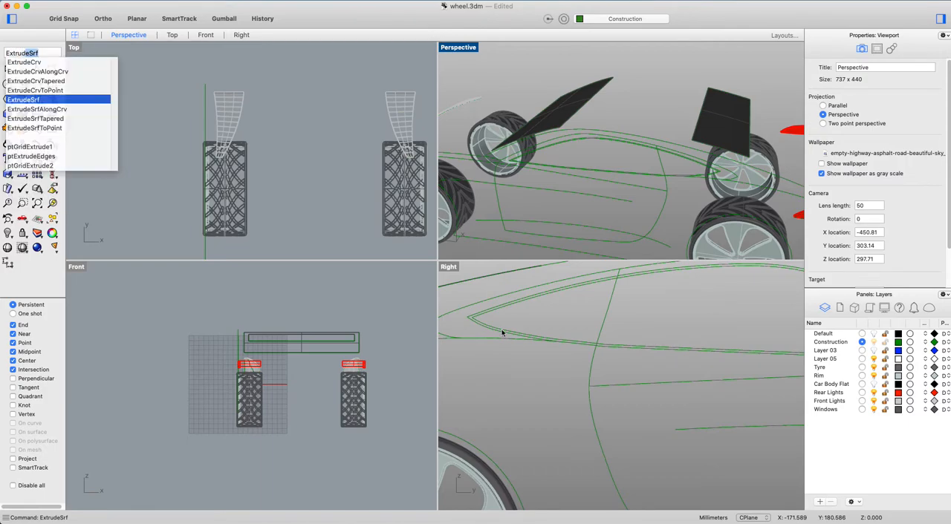
{"action": "left_click", "coordinate": [39, 62]}
{"action": "left_click", "coordinate": [492, 323]}
{"action": "left_click", "coordinate": [488, 312]}
{"action": "left_click", "coordinate": [571, 344]}
{"action": "left_click", "coordinate": [609, 348]}
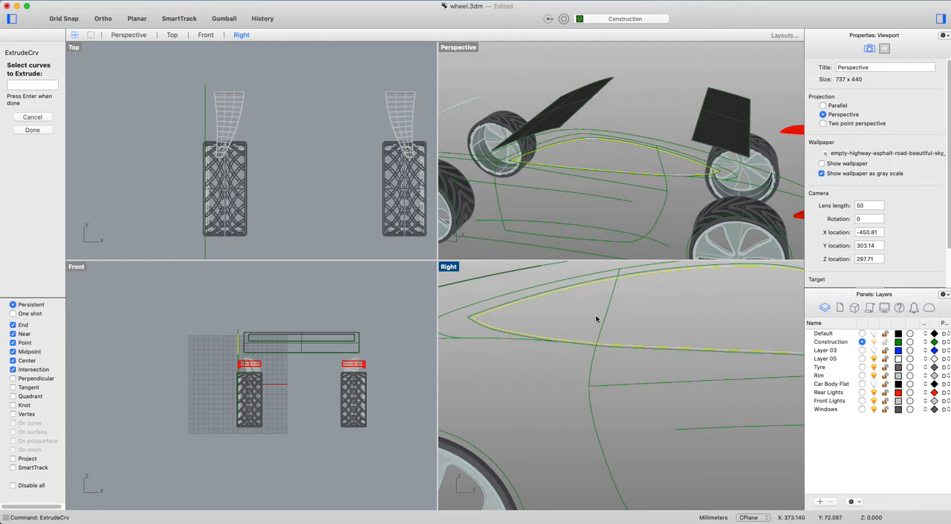
{"action": "key", "text": "Return"}
{"action": "scroll", "coordinate": [127, 60], "scroll_direction": "down", "scroll_amount": 5}
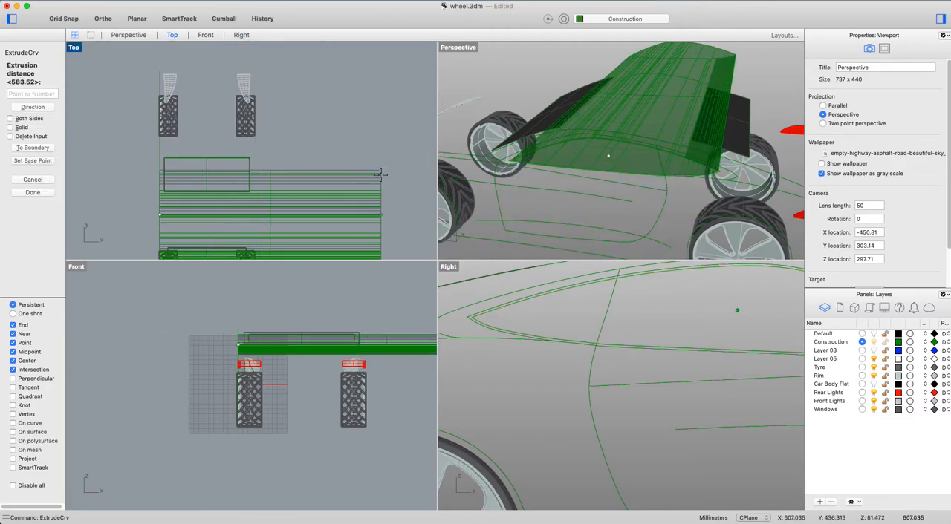
{"action": "left_click", "coordinate": [381, 175]}
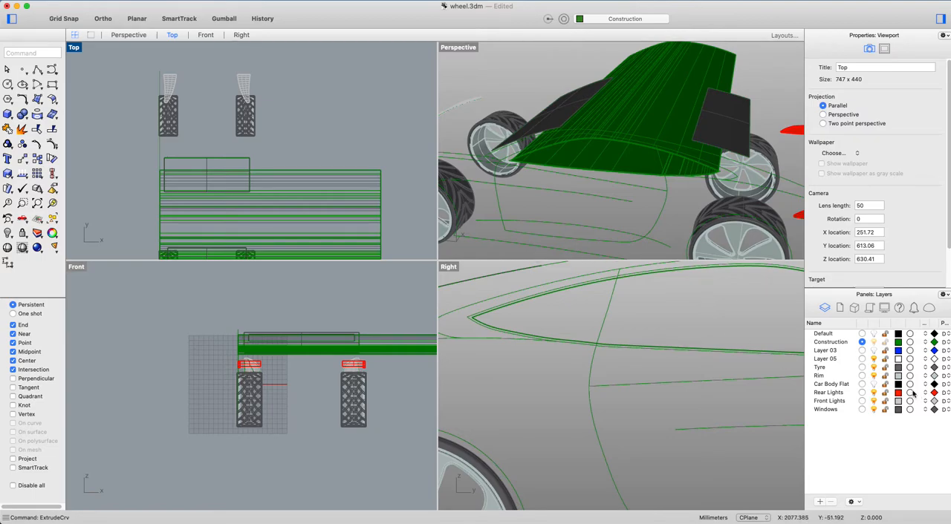
Show the Car Body Flat layer and split the side window surfaces on both sides with the extruded outline.
{"action": "left_click", "coordinate": [873, 384]}
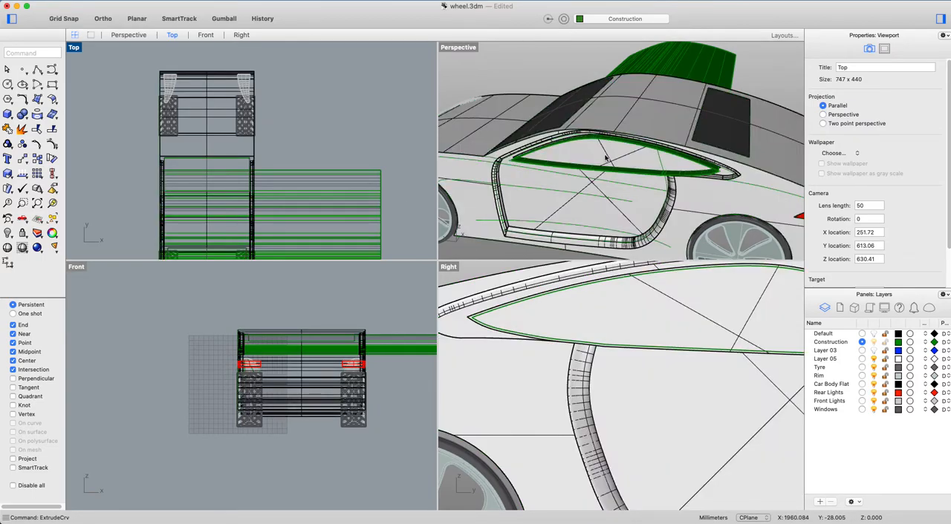
{"action": "left_click", "coordinate": [606, 156]}
{"action": "right_click_drag", "start_coordinate": [686, 165], "coordinate": [492, 173]}
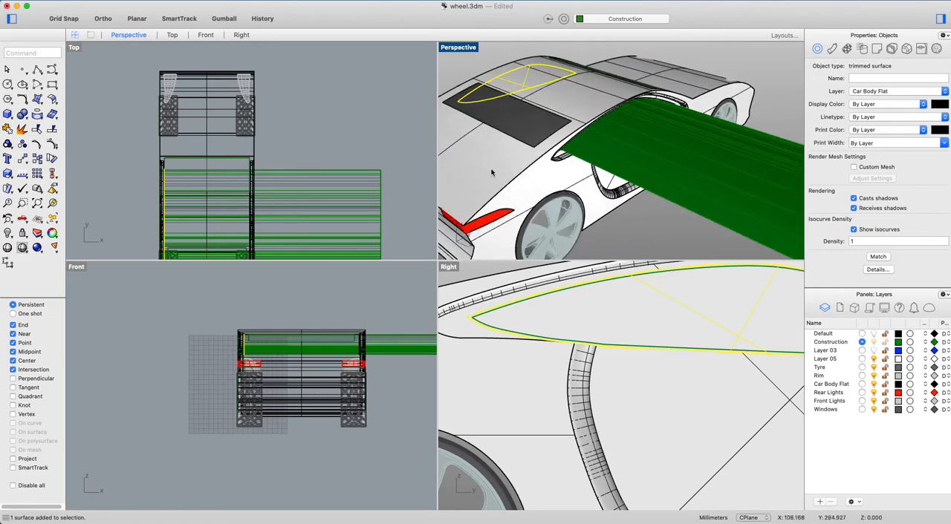
{"action": "scroll", "coordinate": [583, 156], "scroll_direction": "up", "scroll_amount": 5}
{"action": "mouse_move", "coordinate": [594, 158]}
{"action": "right_mouse_down"}
{"action": "mouse_move", "coordinate": [607, 163]}
{"action": "mouse_move", "coordinate": [595, 162]}
{"action": "right_mouse_up"}
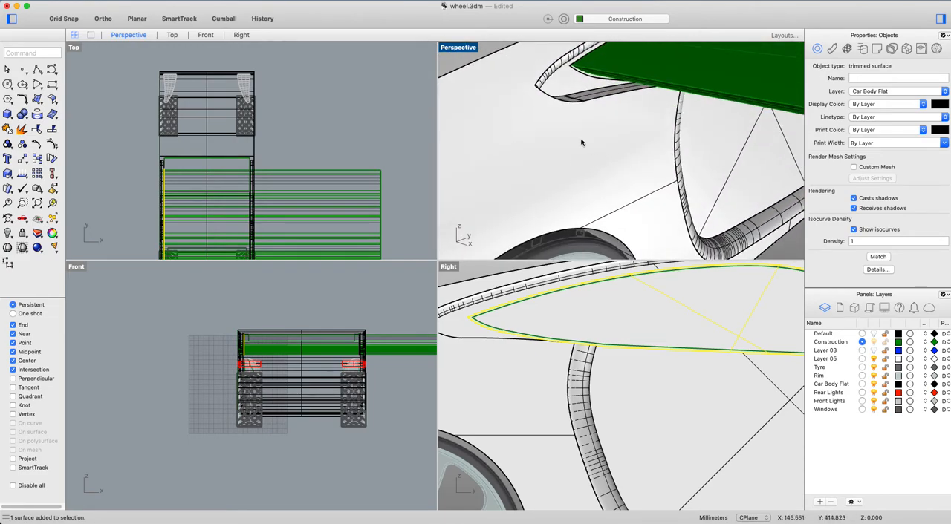
{"action": "left_click", "coordinate": [686, 303], "text": "shift"}
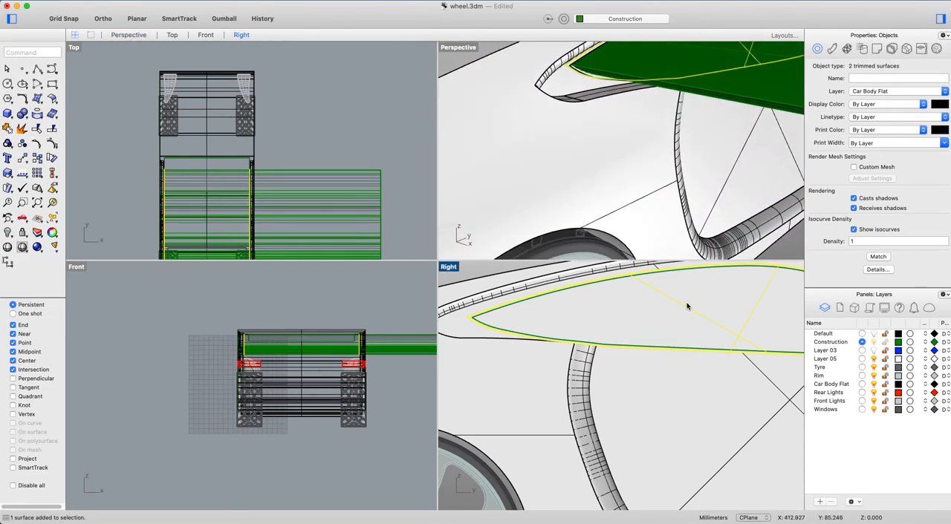
{"action": "scroll", "coordinate": [686, 303], "scroll_direction": "down", "scroll_amount": 6}
{"action": "scroll", "coordinate": [638, 136], "scroll_direction": "down", "scroll_amount": 7}
{"action": "scroll", "coordinate": [638, 136], "scroll_direction": "down", "scroll_amount": 3}
{"action": "right_click_drag", "start_coordinate": [638, 136], "coordinate": [656, 159]}
{"action": "type", "text": "split"}
{"action": "key", "text": "Return"}
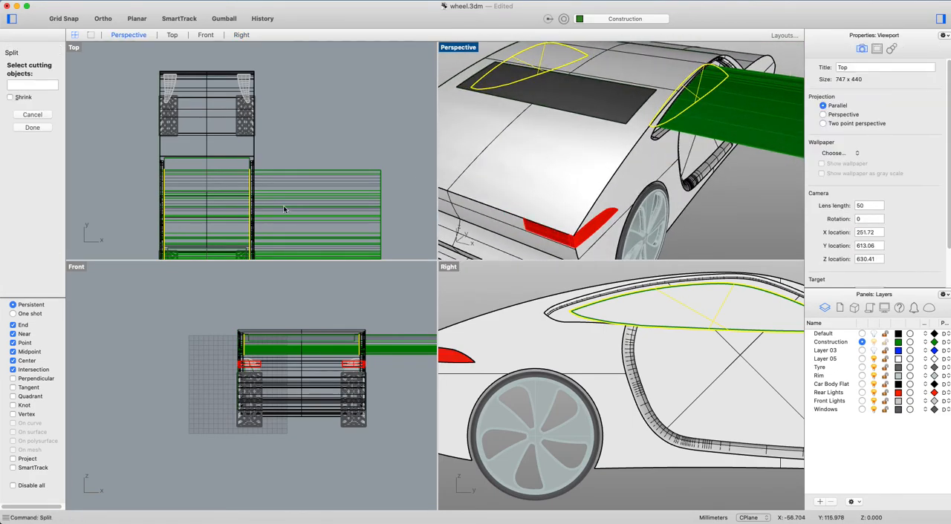
{"action": "right_click_drag", "start_coordinate": [283, 205], "coordinate": [261, 101]}
{"action": "left_click_drag", "start_coordinate": [299, 60], "coordinate": [256, 244]}
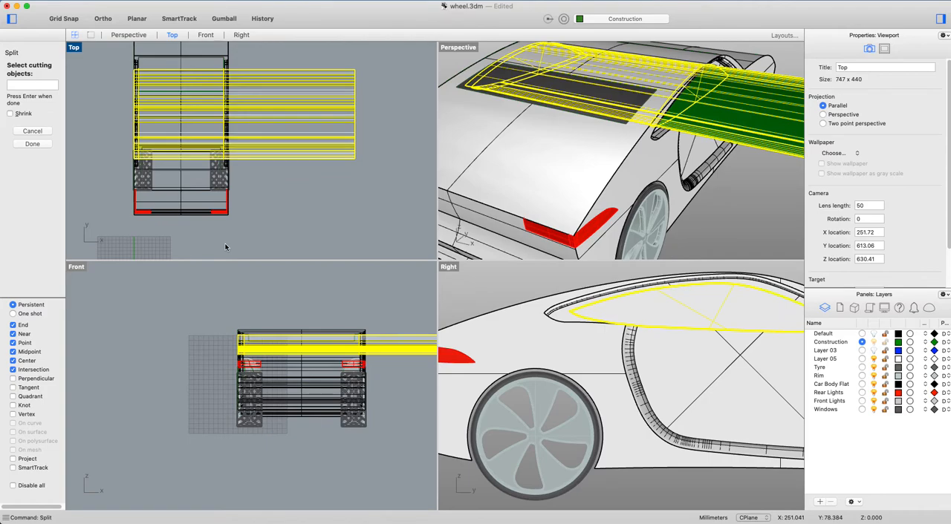
{"action": "key", "text": "Return"}
Deselect the two thin outer frame pieces and move both inner side window surfaces onto the Windows layer.
{"action": "scroll", "coordinate": [683, 168], "scroll_direction": "up", "scroll_amount": 10}
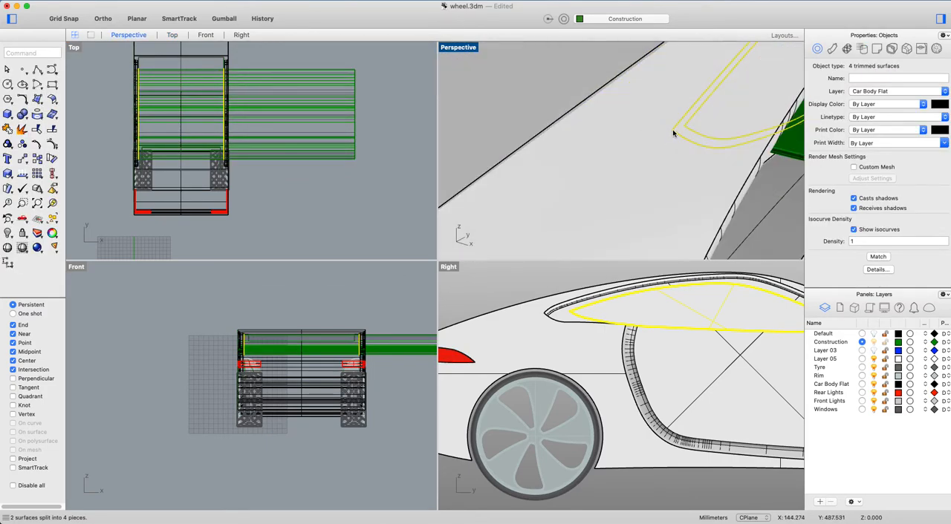
{"action": "left_click", "coordinate": [672, 130], "text": "super"}
{"action": "scroll", "coordinate": [507, 89], "scroll_direction": "down", "scroll_amount": 5}
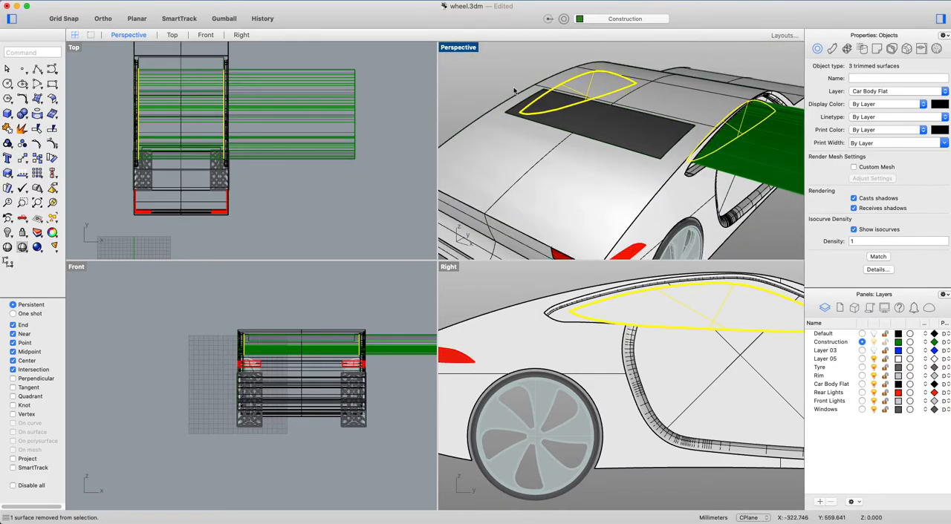
{"action": "scroll", "coordinate": [562, 138], "scroll_direction": "up", "scroll_amount": 8}
{"action": "left_click", "coordinate": [543, 132], "text": "super"}
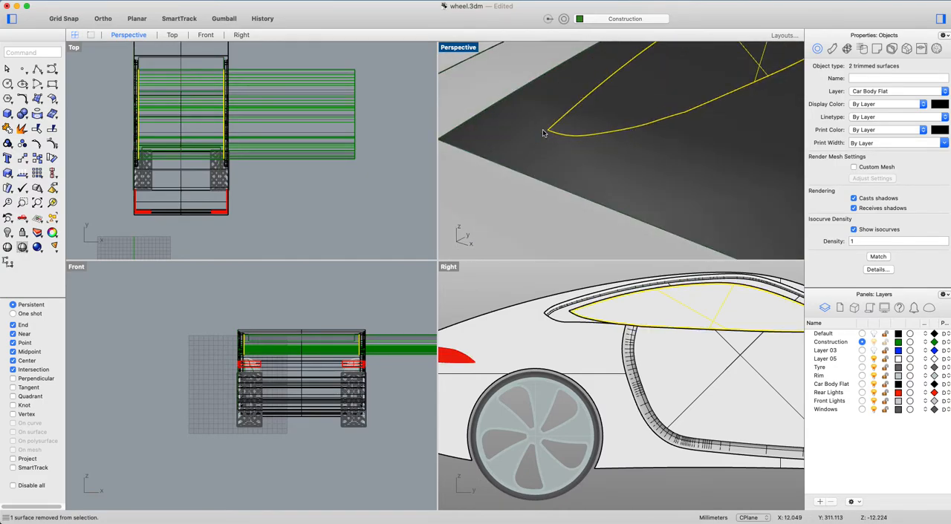
{"action": "right_click", "coordinate": [833, 413]}
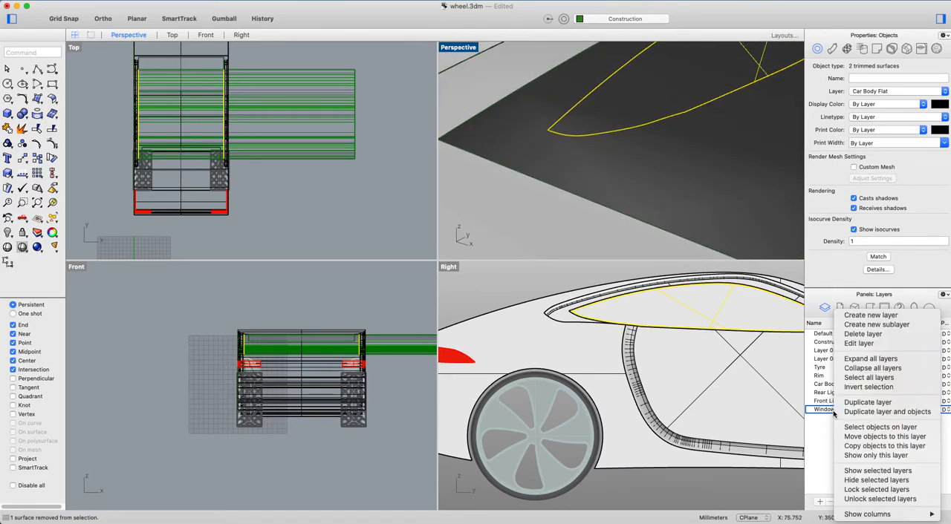
{"action": "left_click", "coordinate": [875, 437]}
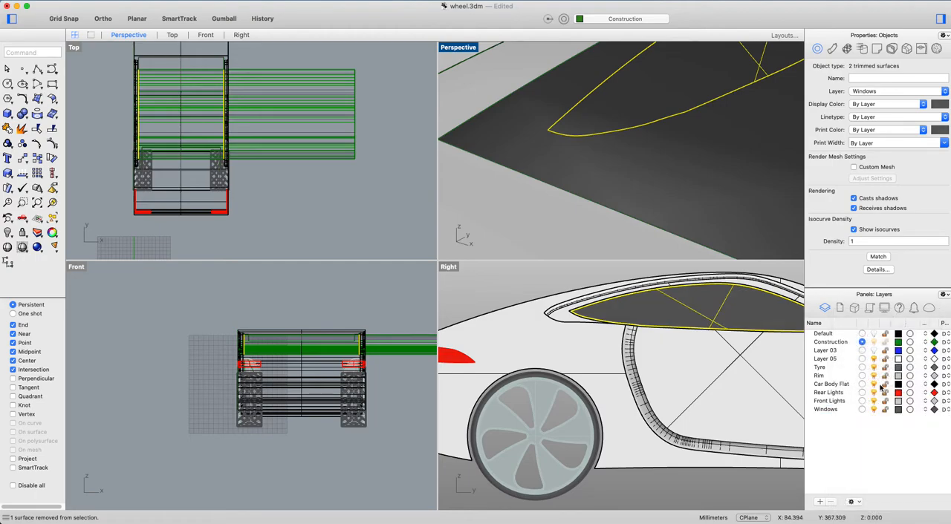
Make Tyre the current layer and hide the Construction layer.
{"action": "left_click", "coordinate": [862, 367]}
{"action": "left_click", "coordinate": [875, 343]}
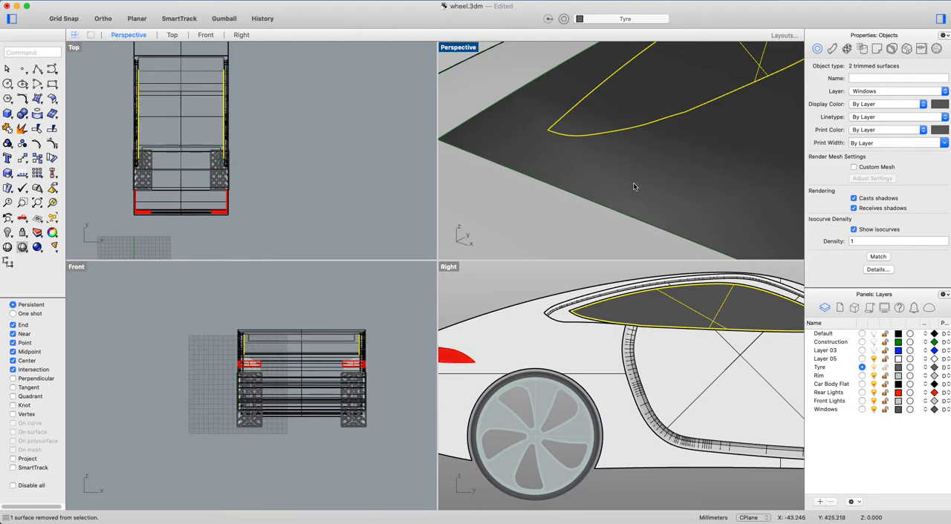
Maximize the Perspective viewport, fit the whole car in it and view it from a front three-quarter angle.
{"action": "scroll", "coordinate": [635, 186], "scroll_direction": "down", "scroll_amount": 10}
{"action": "left_click", "coordinate": [534, 112]}
{"action": "scroll", "coordinate": [615, 153], "scroll_direction": "down", "scroll_amount": 10}
{"action": "right_click_drag", "start_coordinate": [658, 179], "coordinate": [500, 81]}
{"action": "double_click", "coordinate": [458, 47]}
{"action": "right_click_drag", "start_coordinate": [462, 49], "coordinate": [543, 321]}
{"action": "type", "text": "z"}
{"action": "key", "text": "Return"}
{"action": "type", "text": "e"}
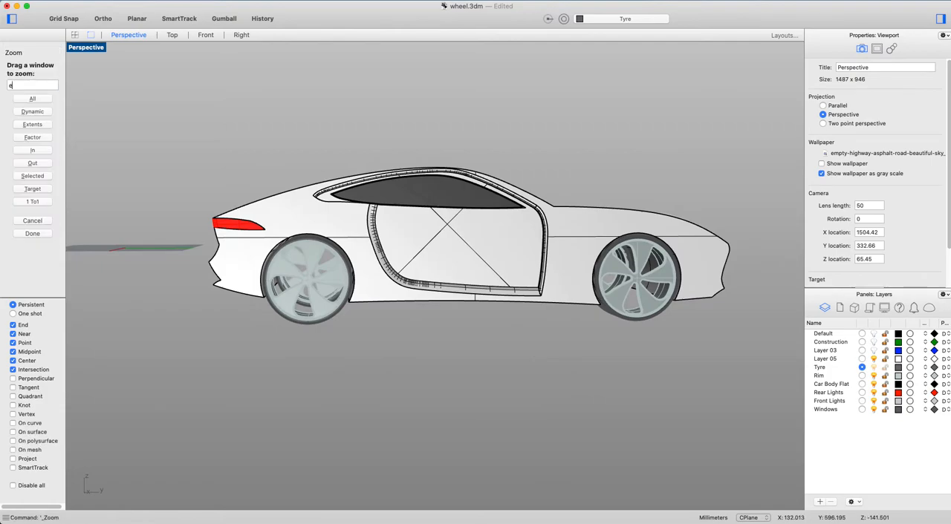
{"action": "key", "text": "Return"}
{"action": "right_click_drag", "start_coordinate": [670, 347], "coordinate": [433, 362]}
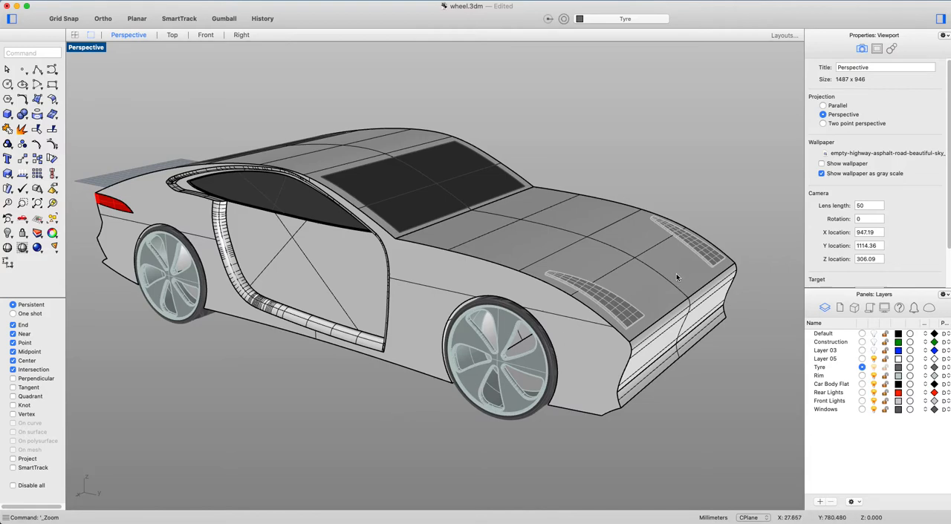
Examine the material choices available for the windshield surface.
{"action": "left_click", "coordinate": [424, 197]}
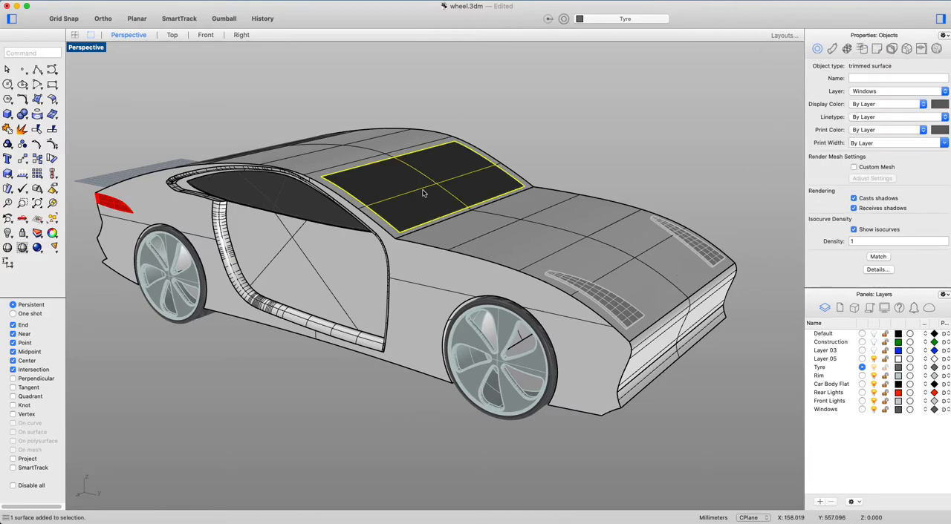
{"action": "left_click", "coordinate": [833, 49]}
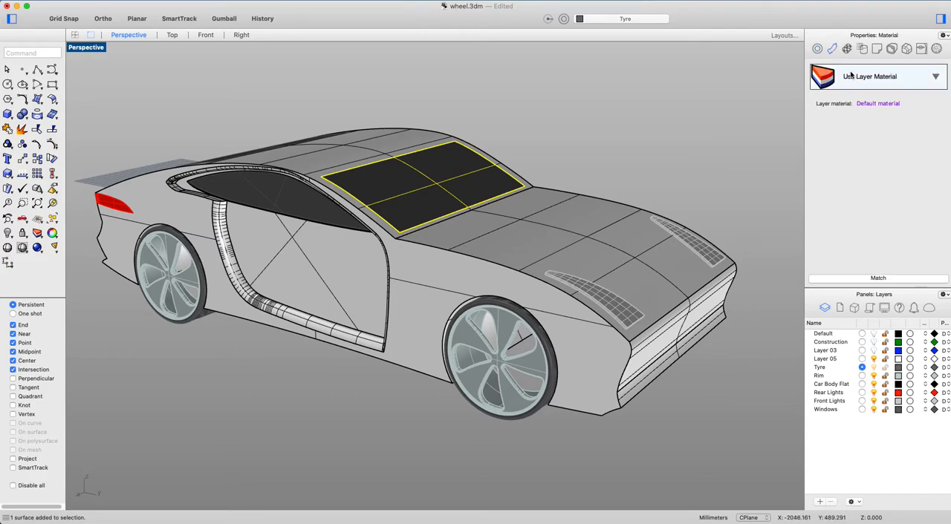
{"action": "left_click", "coordinate": [908, 83]}
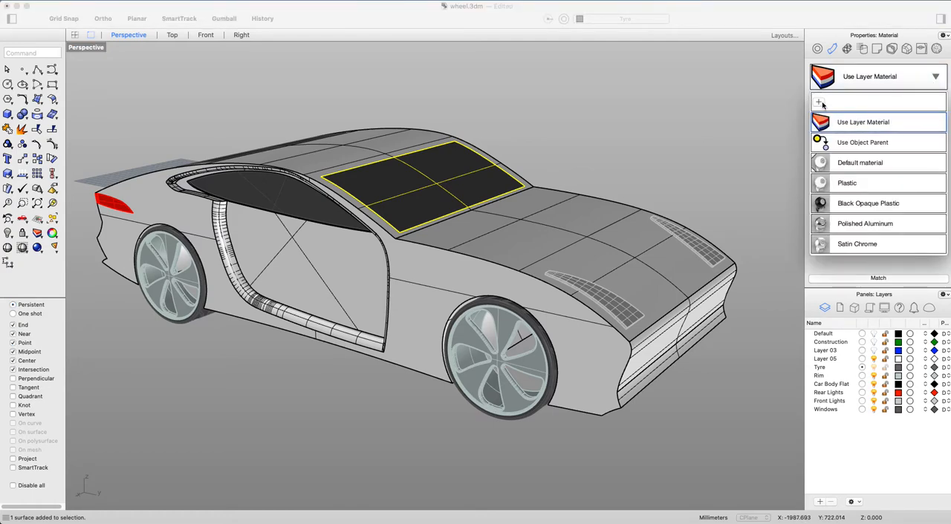
{"action": "left_click", "coordinate": [725, 105]}
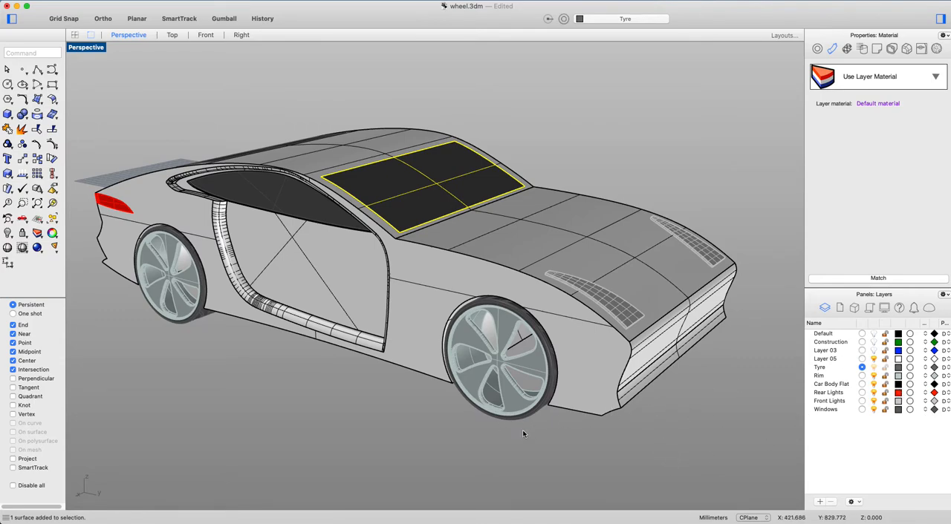
{"action": "left_click", "coordinate": [698, 449]}
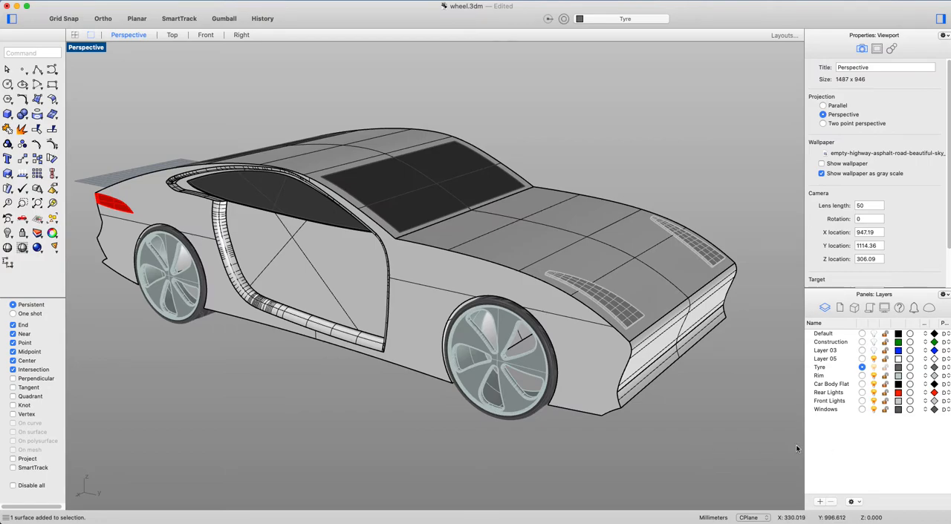
Switch the Perspective viewport to a rendered display of the car.
{"action": "left_click", "coordinate": [97, 49]}
{"action": "left_click", "coordinate": [154, 239]}
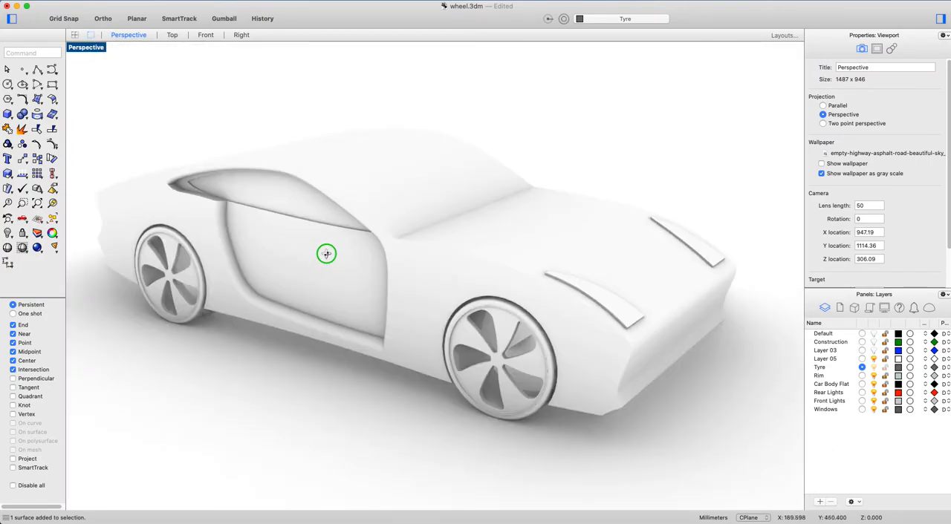
{"action": "mouse_move", "coordinate": [325, 252]}
{"action": "right_mouse_down"}
{"action": "mouse_move", "coordinate": [364, 206]}
{"action": "mouse_move", "coordinate": [327, 254]}
{"action": "right_mouse_up"}
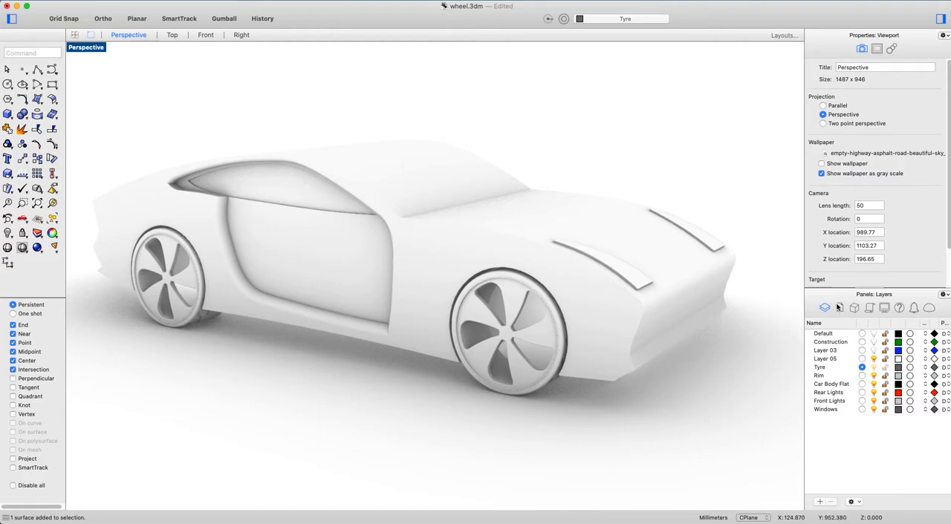
Import Black Opaque Plastic from the material library's Plastic folder and apply it as the Tyre layer's material.
{"action": "left_click", "coordinate": [910, 368]}
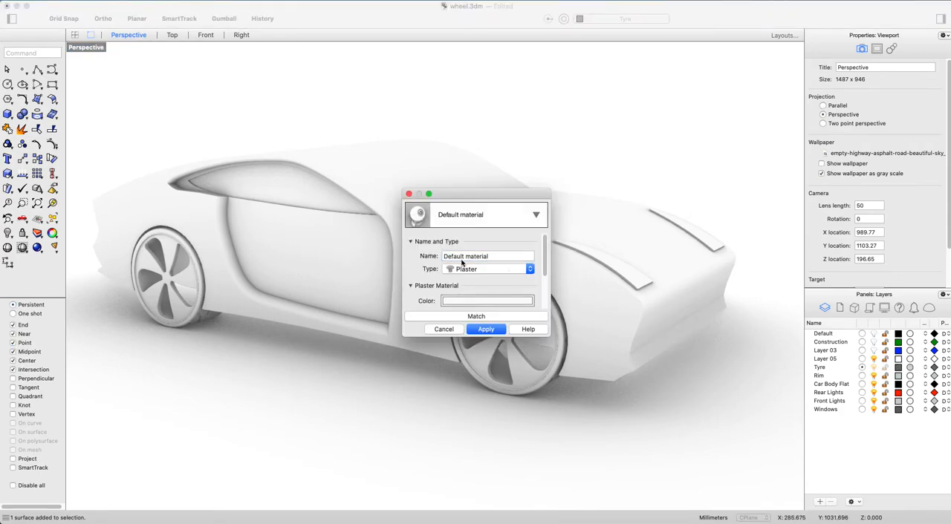
{"action": "left_click_drag", "start_coordinate": [501, 193], "coordinate": [649, 79]}
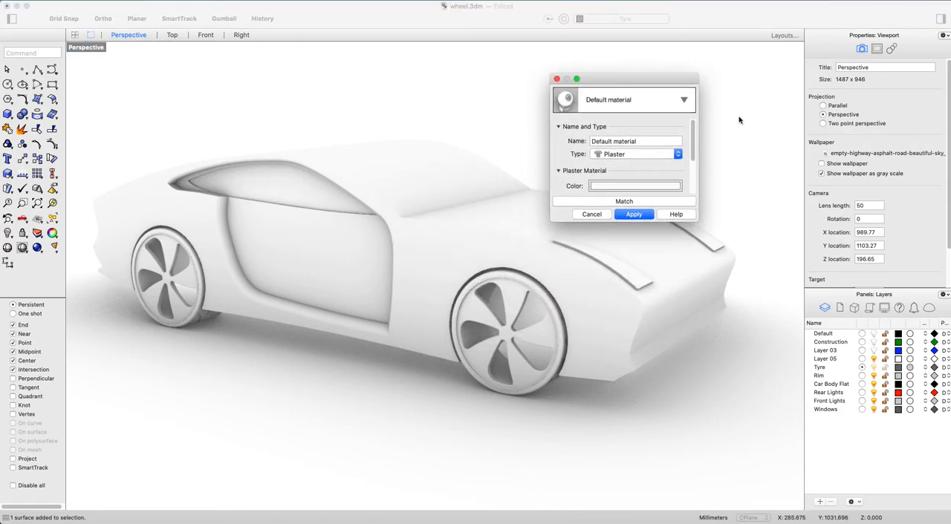
{"action": "left_click", "coordinate": [682, 100]}
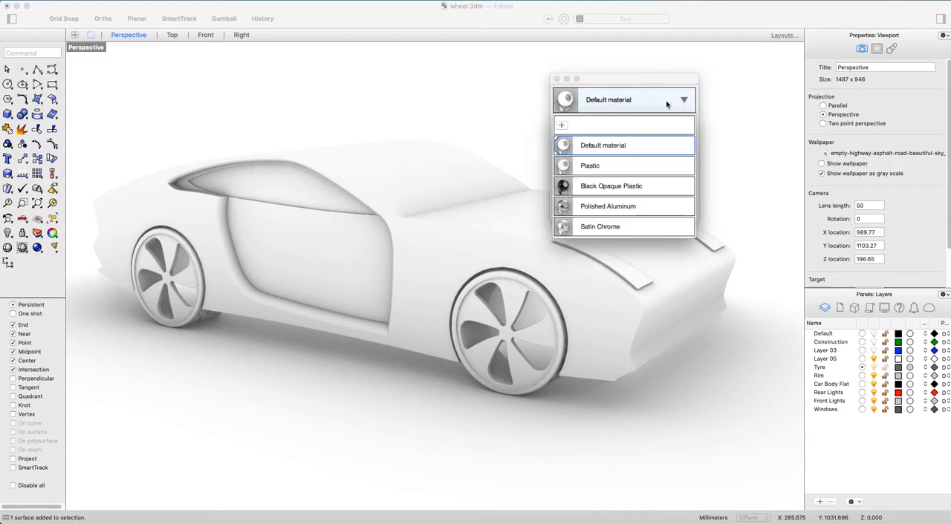
{"action": "left_click", "coordinate": [561, 126]}
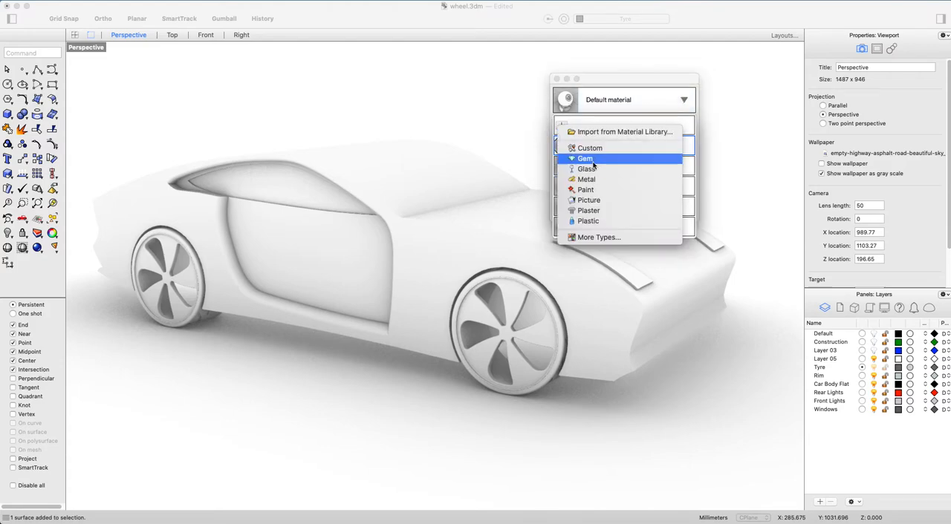
{"action": "left_click", "coordinate": [609, 132]}
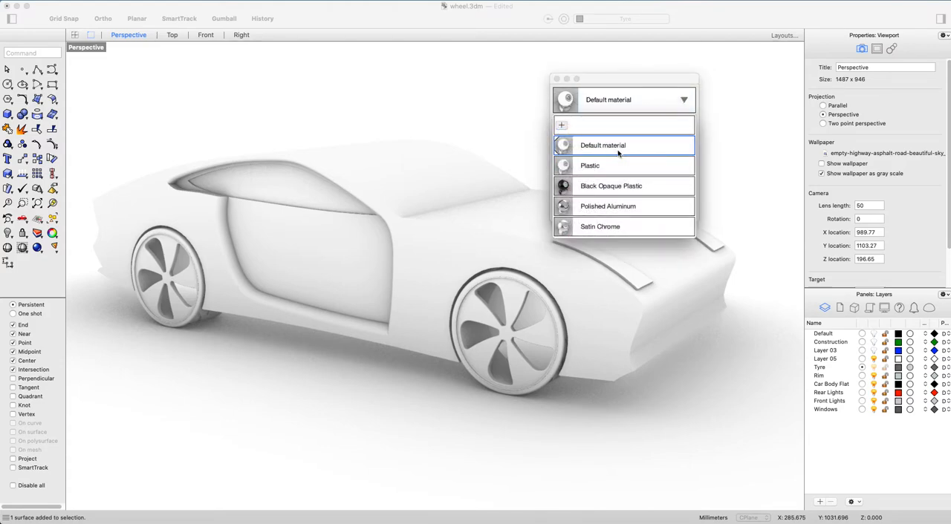
{"action": "left_click_drag", "start_coordinate": [825, 122], "coordinate": [728, 97]}
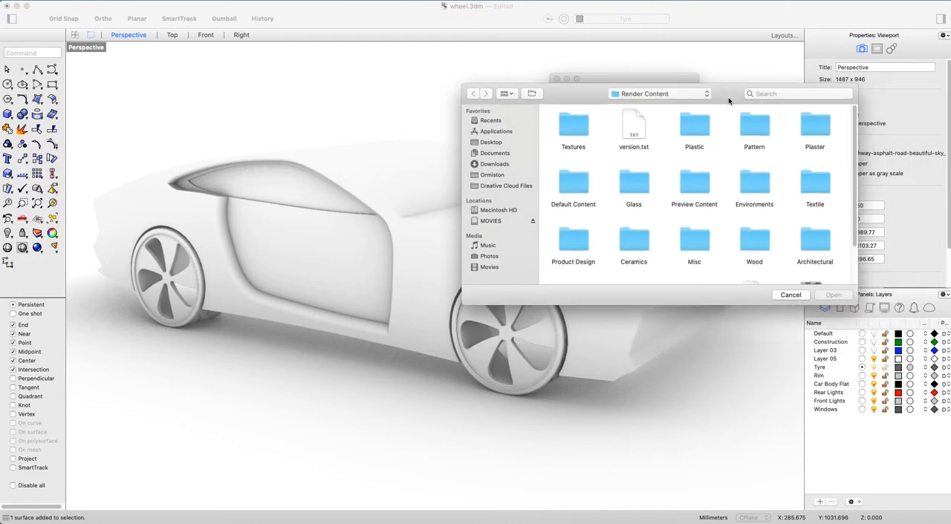
{"action": "double_click", "coordinate": [695, 128]}
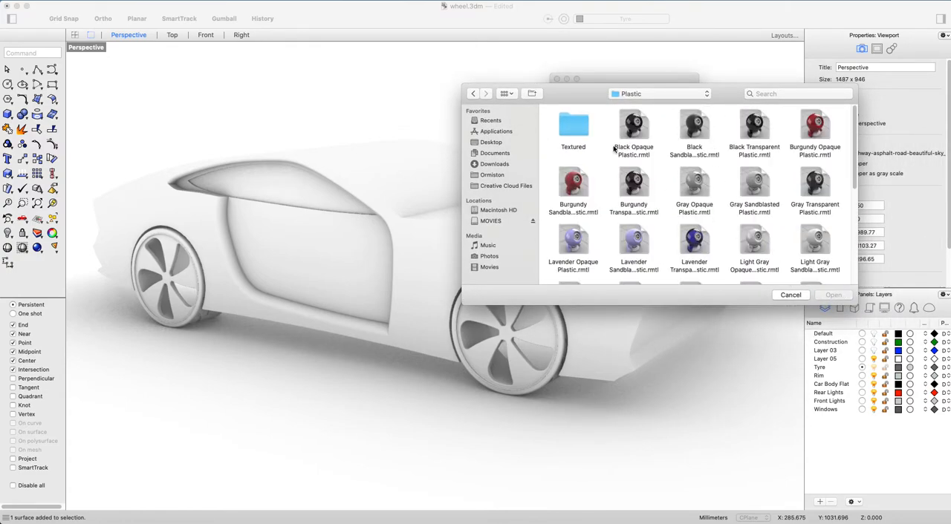
{"action": "double_click", "coordinate": [575, 137]}
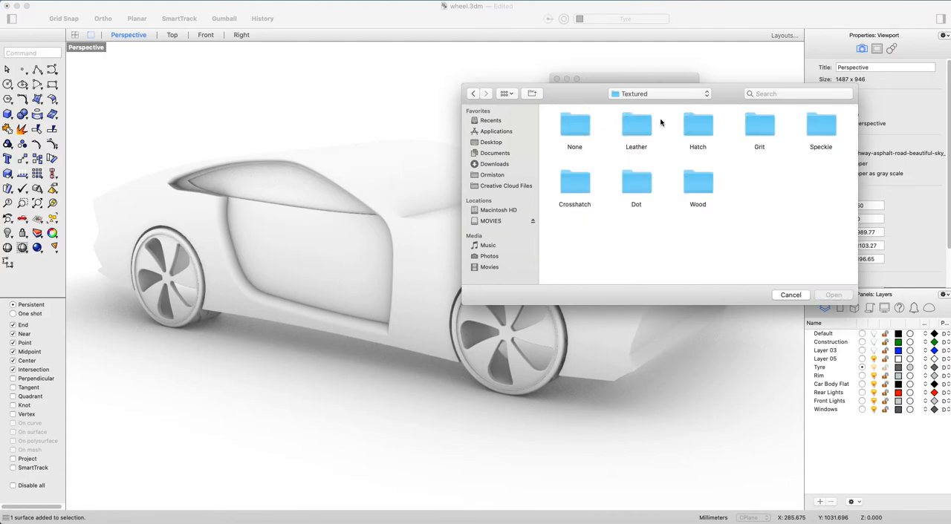
{"action": "left_click", "coordinate": [674, 99]}
{"action": "left_click", "coordinate": [658, 108]}
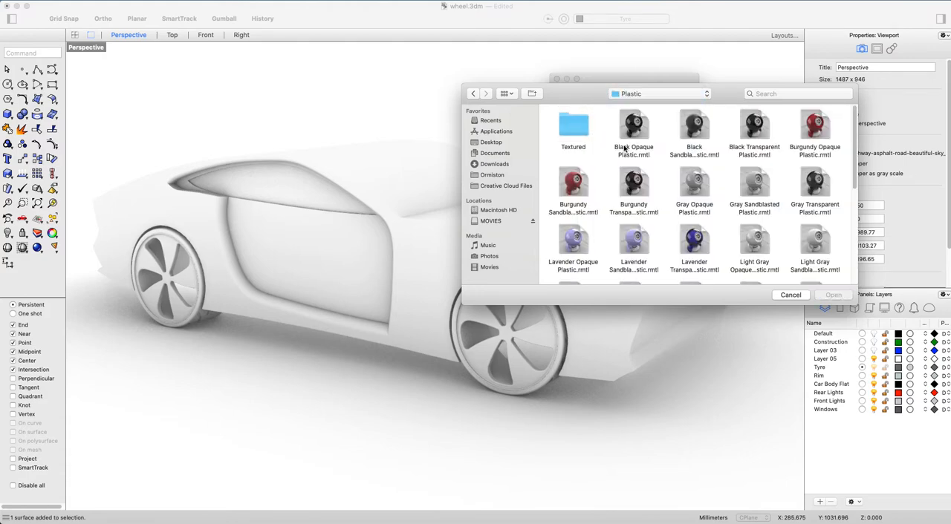
{"action": "left_click", "coordinate": [640, 135]}
{"action": "double_click", "coordinate": [640, 134]}
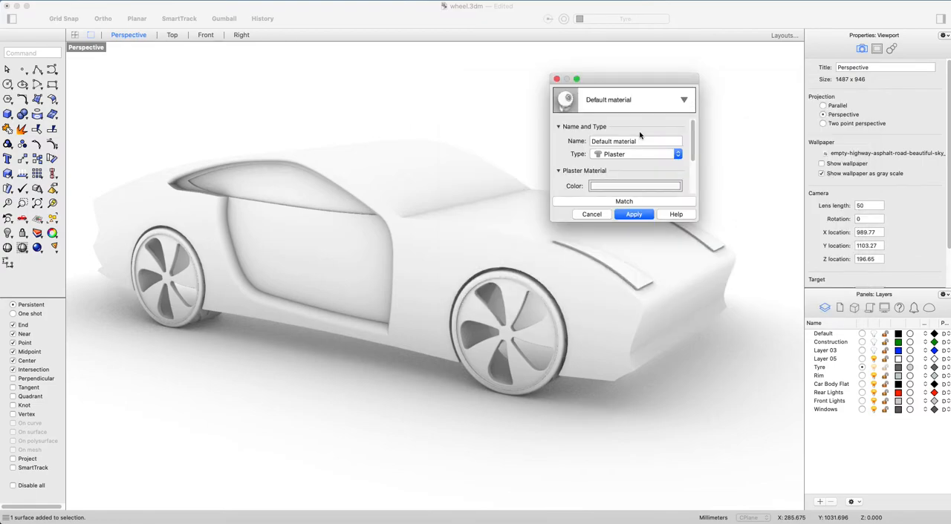
{"action": "left_click", "coordinate": [632, 214]}
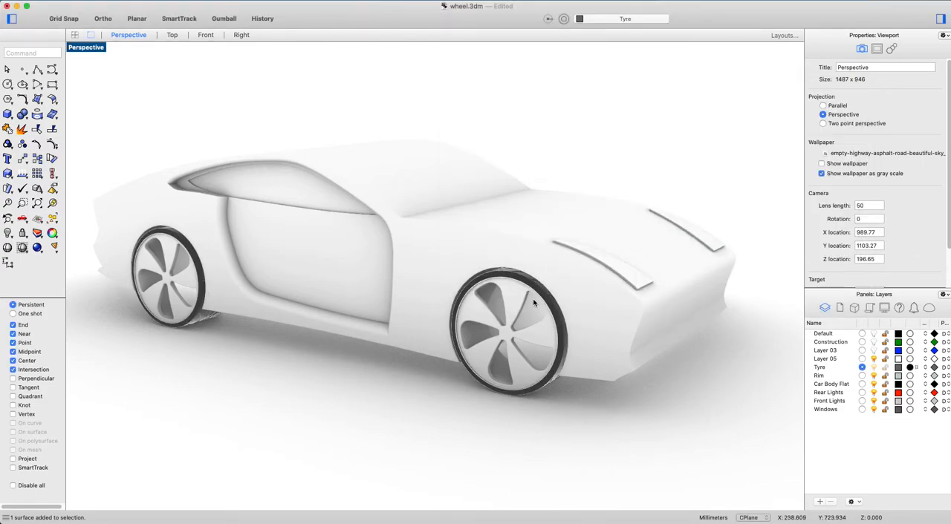
Import Satin Aluminum from the material library's Metal > Satin folder and apply it as the Rim layer's material.
{"action": "scroll", "coordinate": [558, 349], "scroll_direction": "up", "scroll_amount": 3}
{"action": "scroll", "coordinate": [559, 349], "scroll_direction": "up", "scroll_amount": 5}
{"action": "scroll", "coordinate": [560, 355], "scroll_direction": "down", "scroll_amount": 3}
{"action": "scroll", "coordinate": [566, 362], "scroll_direction": "down", "scroll_amount": 6}
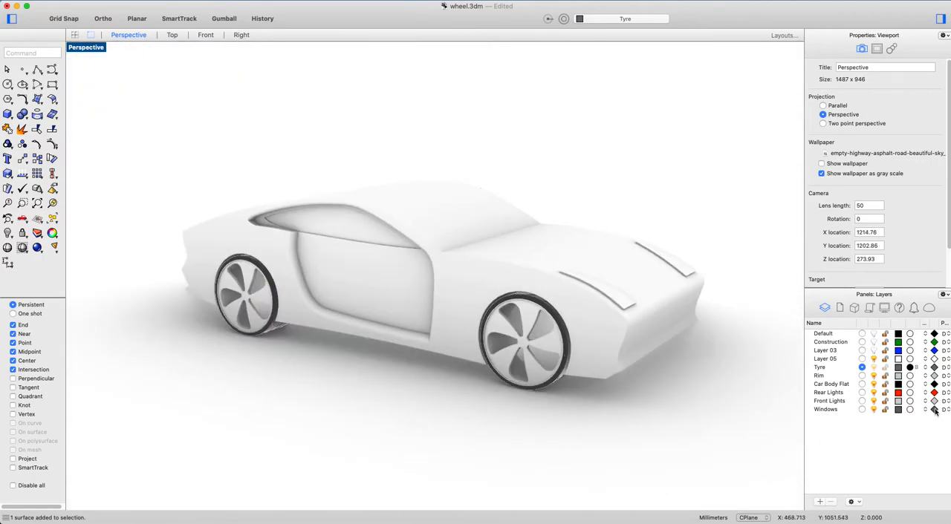
{"action": "scroll", "coordinate": [548, 360], "scroll_direction": "up", "scroll_amount": 4}
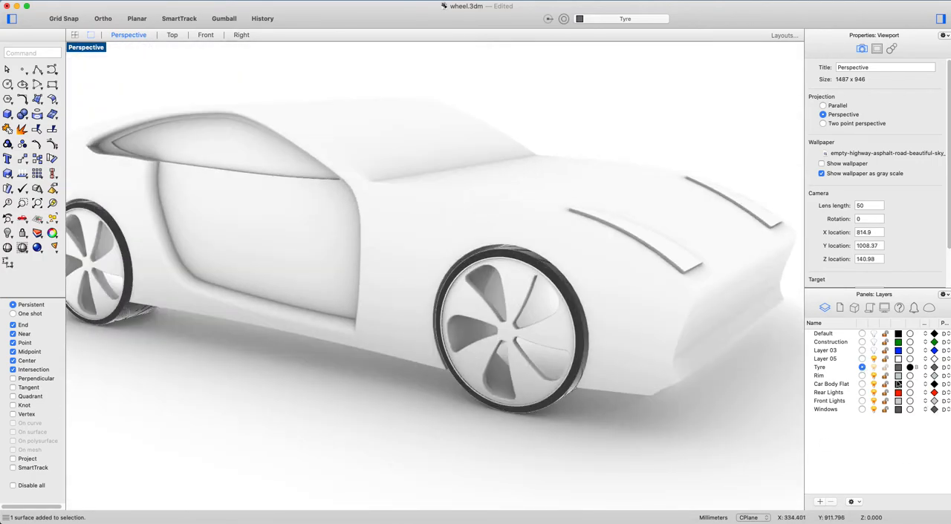
{"action": "left_click", "coordinate": [910, 376]}
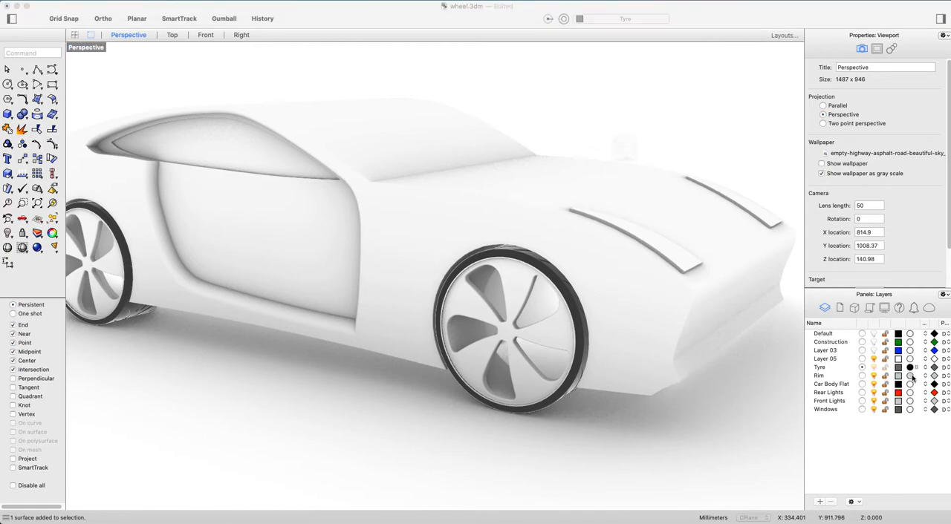
{"action": "left_click", "coordinate": [682, 100]}
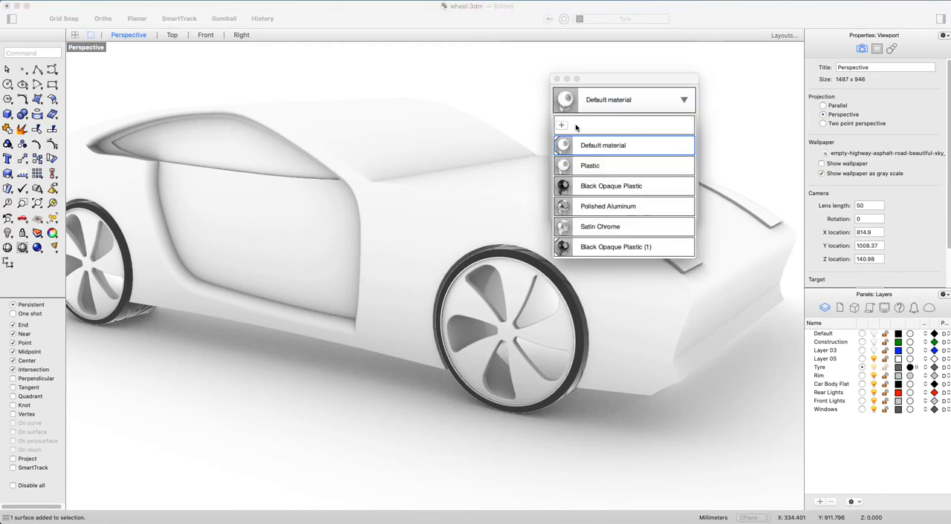
{"action": "left_click", "coordinate": [563, 127]}
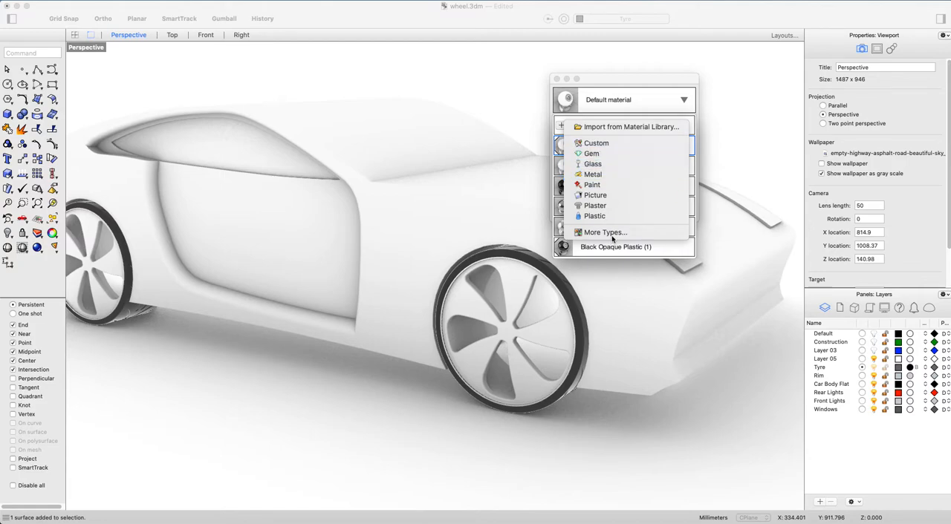
{"action": "left_click", "coordinate": [609, 128]}
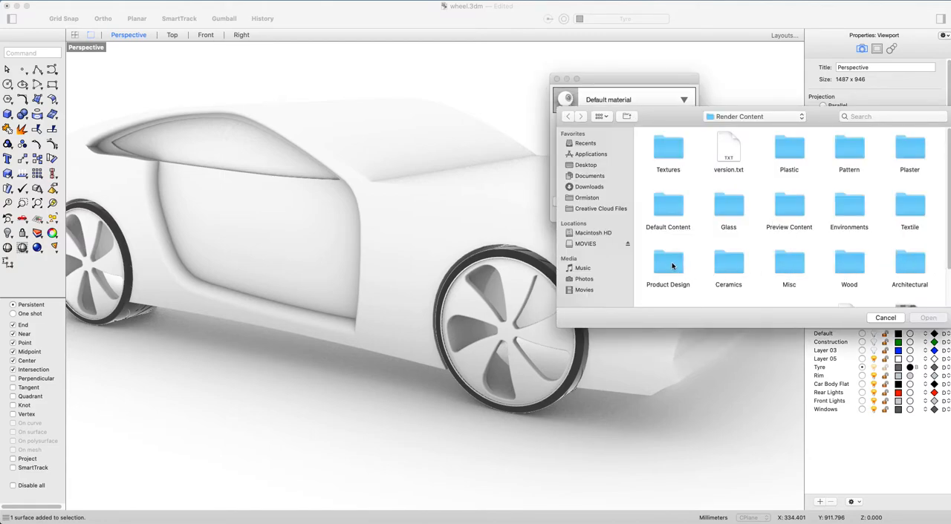
{"action": "scroll", "coordinate": [728, 275], "scroll_direction": "down", "scroll_amount": 3}
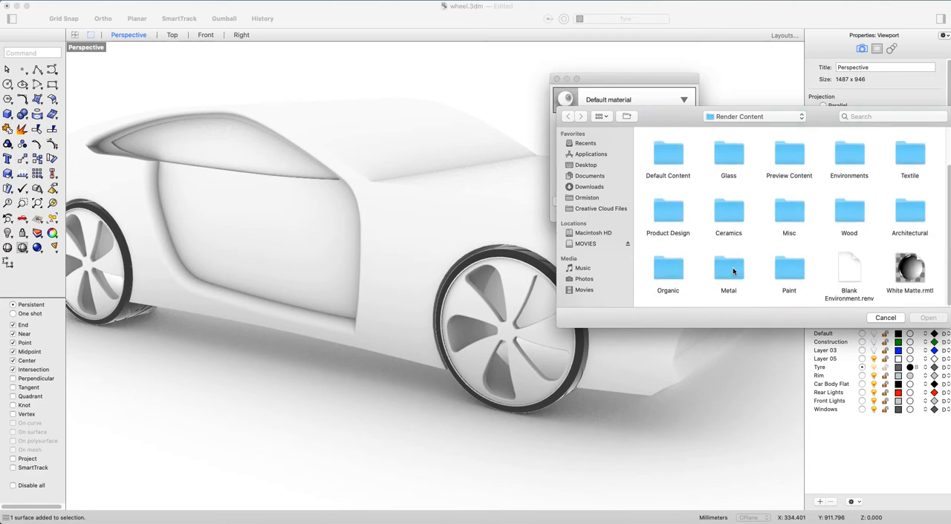
{"action": "double_click", "coordinate": [729, 281]}
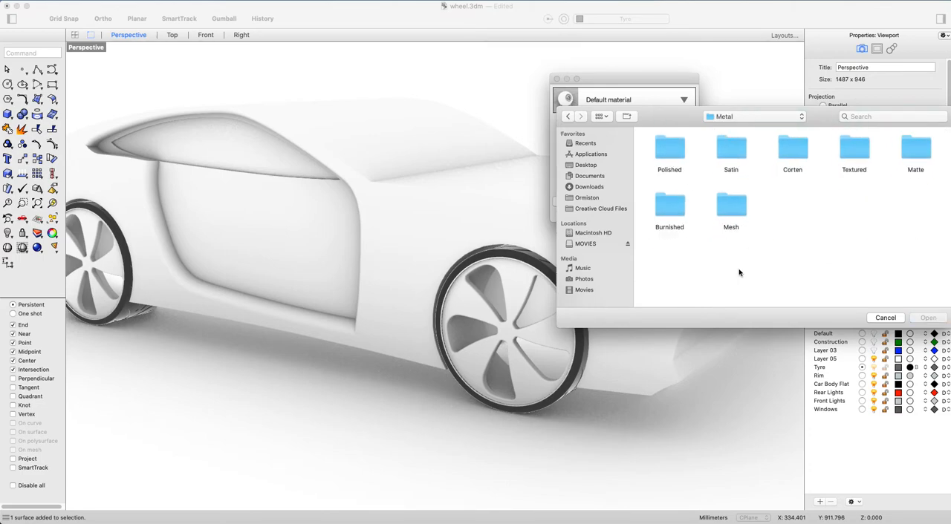
{"action": "double_click", "coordinate": [733, 154]}
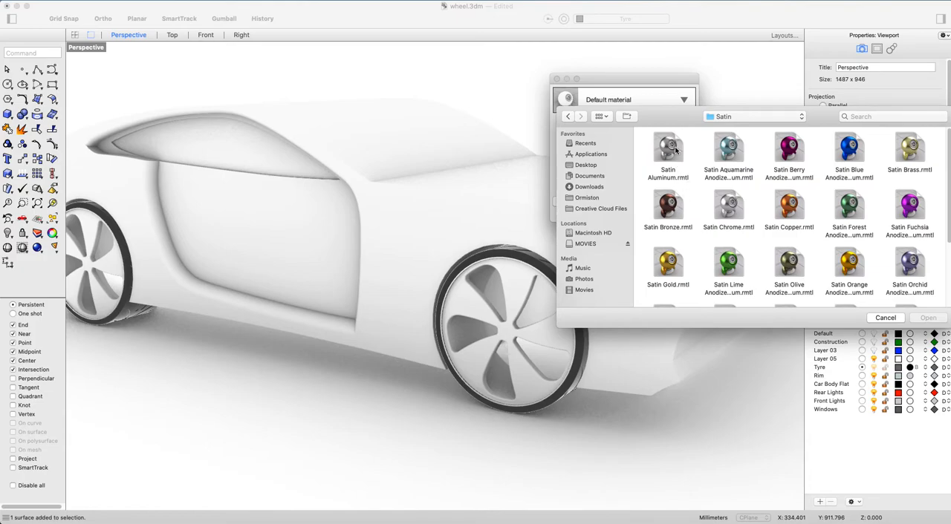
{"action": "left_click", "coordinate": [668, 147]}
{"action": "left_click", "coordinate": [928, 318]}
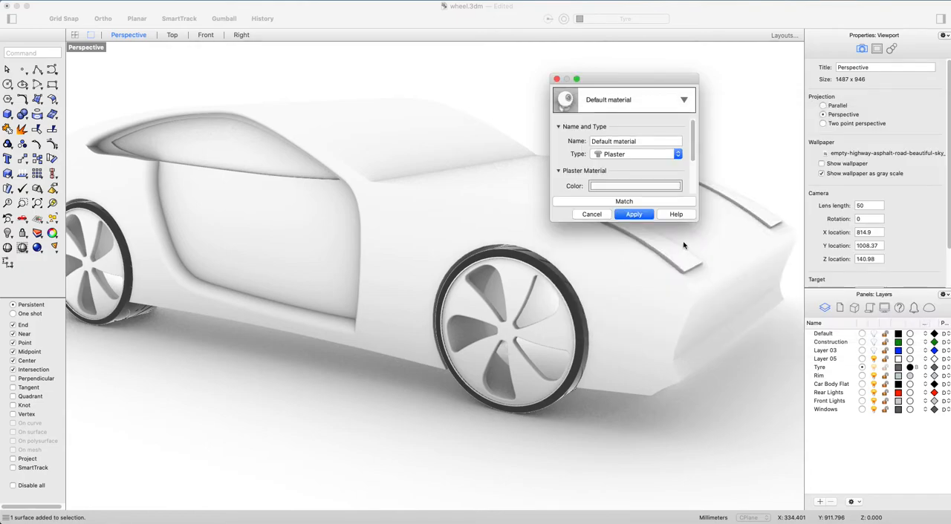
{"action": "left_click", "coordinate": [637, 269]}
Import the Rhino Sky environment from the environment library into the model.
{"action": "mouse_move", "coordinate": [493, 363]}
{"action": "right_mouse_down"}
{"action": "mouse_move", "coordinate": [527, 333]}
{"action": "mouse_move", "coordinate": [470, 379]}
{"action": "mouse_move", "coordinate": [489, 376]}
{"action": "mouse_move", "coordinate": [491, 356]}
{"action": "right_mouse_up"}
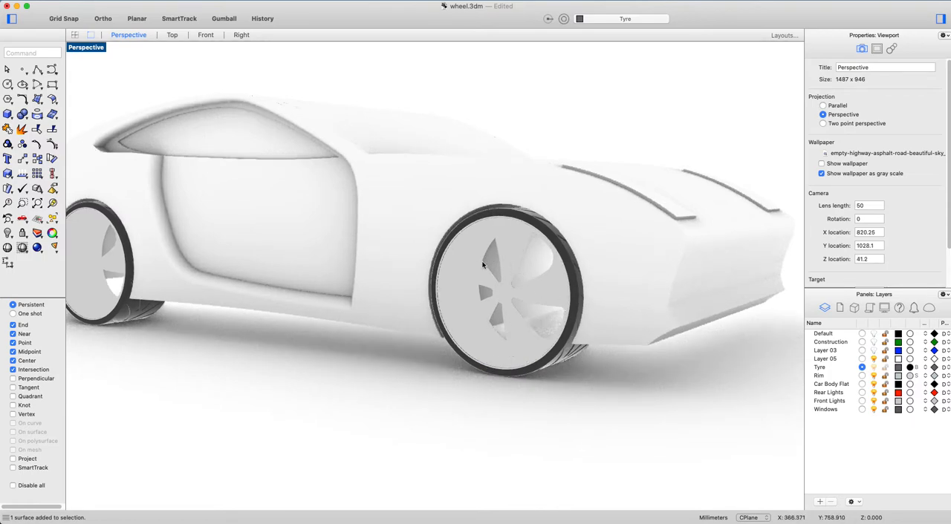
{"action": "right_click_drag", "start_coordinate": [556, 358], "coordinate": [512, 353]}
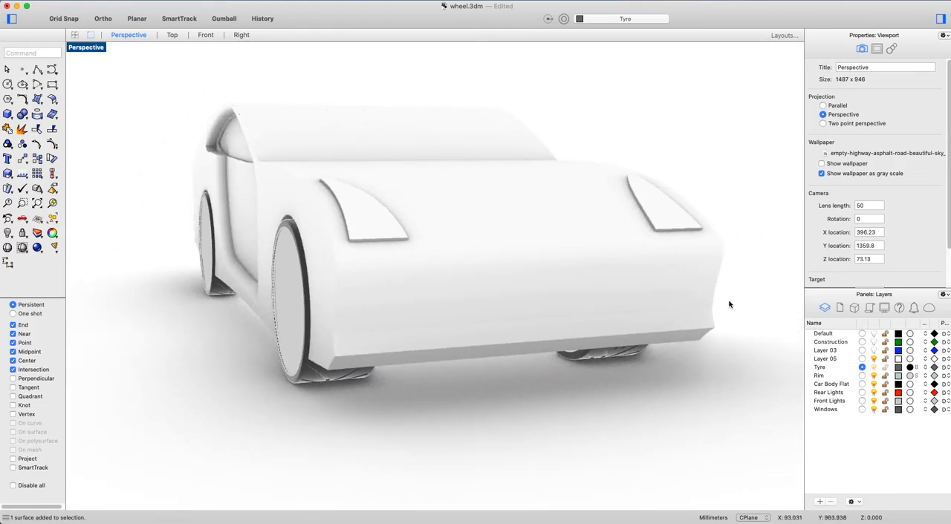
{"action": "right_click_drag", "start_coordinate": [186, 331], "coordinate": [435, 331]}
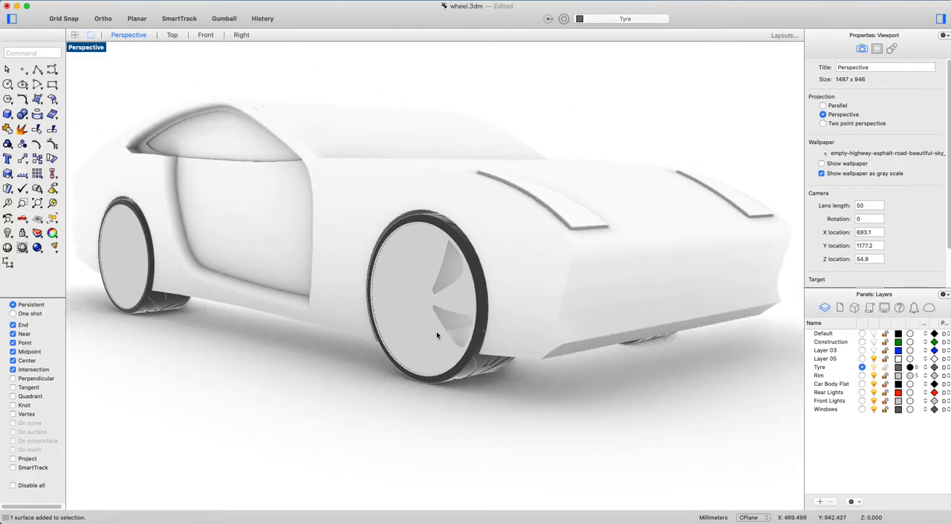
{"action": "left_click", "coordinate": [929, 309]}
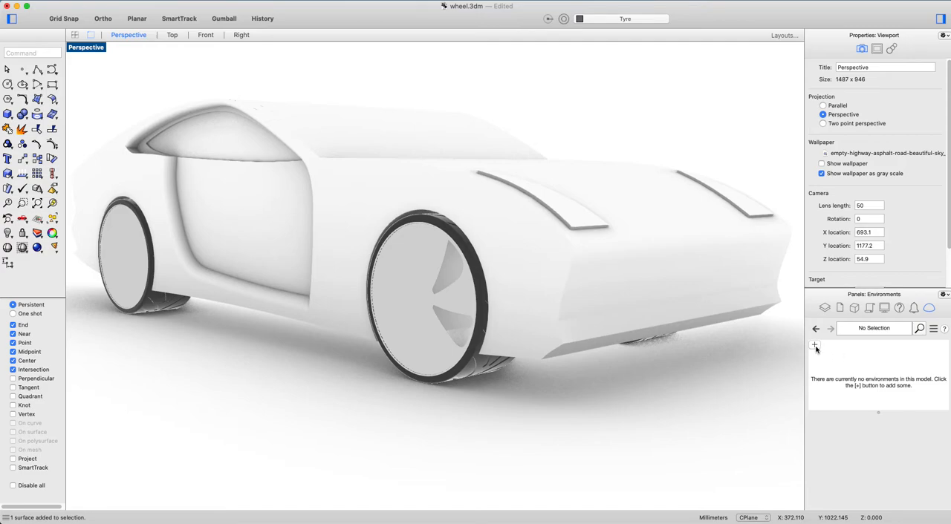
{"action": "left_click", "coordinate": [814, 346]}
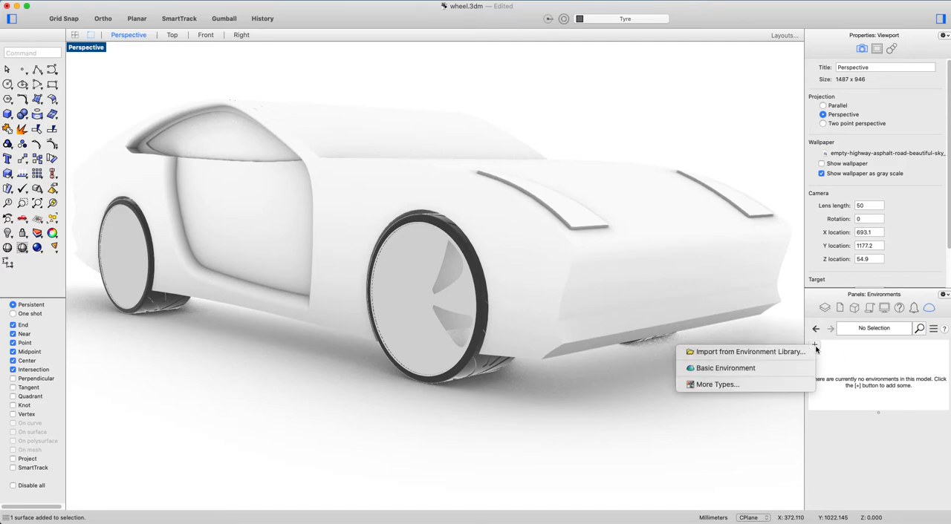
{"action": "left_click", "coordinate": [796, 351]}
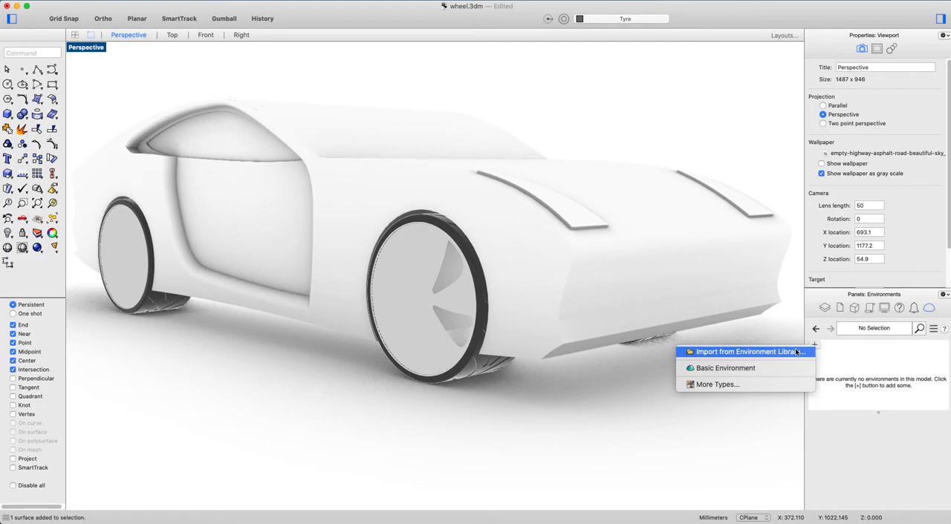
{"action": "left_click_drag", "start_coordinate": [671, 130], "coordinate": [681, 171]}
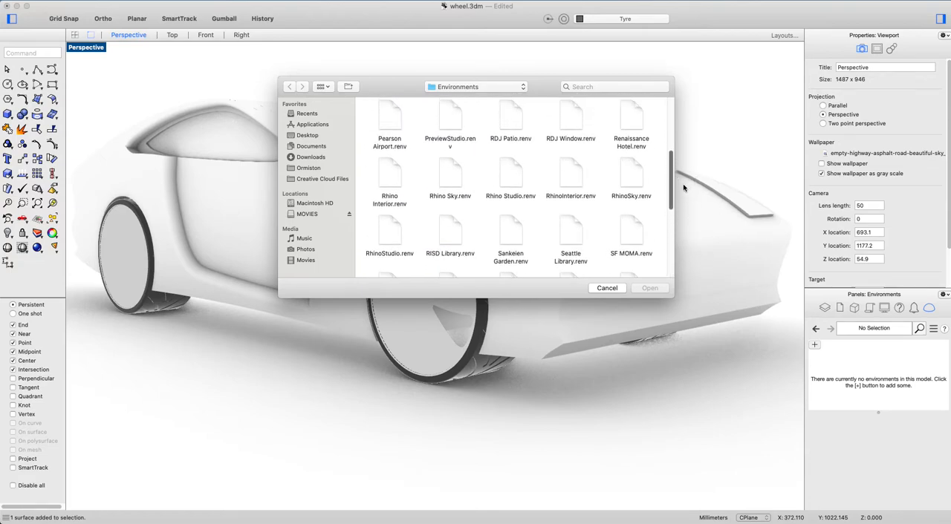
{"action": "left_click", "coordinate": [449, 183]}
{"action": "left_click", "coordinate": [651, 288]}
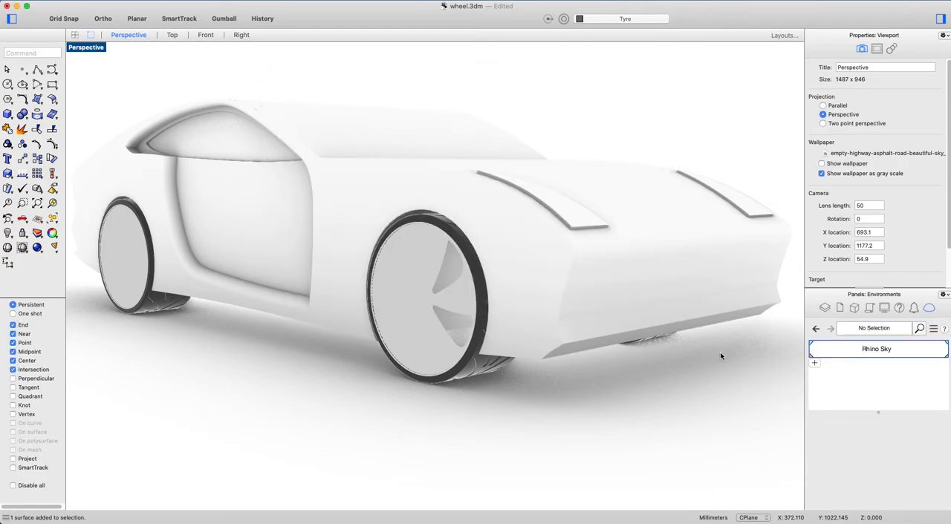
Inspect the car under the new environment and check which surfaces belong to the Car Body Flat layer by briefly hiding it.
{"action": "right_click_drag", "start_coordinate": [552, 391], "coordinate": [540, 425]}
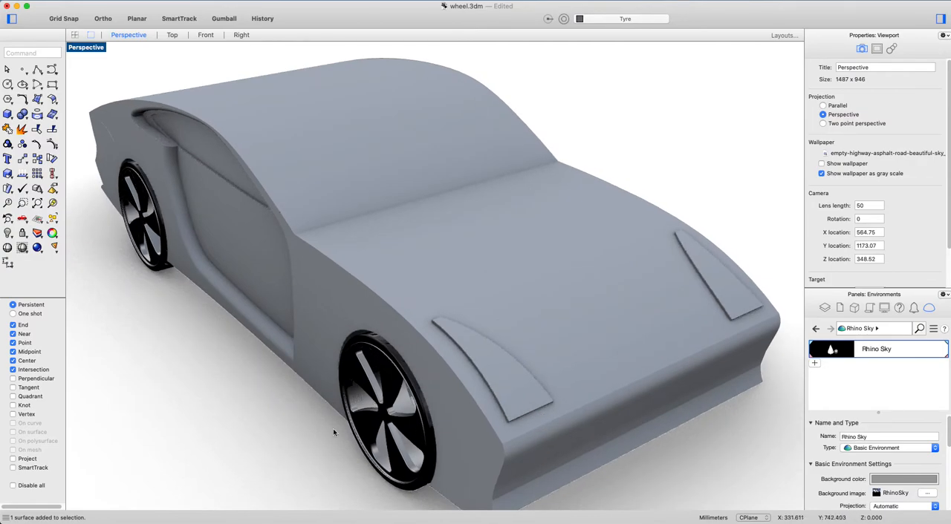
{"action": "right_click_drag", "start_coordinate": [343, 471], "coordinate": [378, 445]}
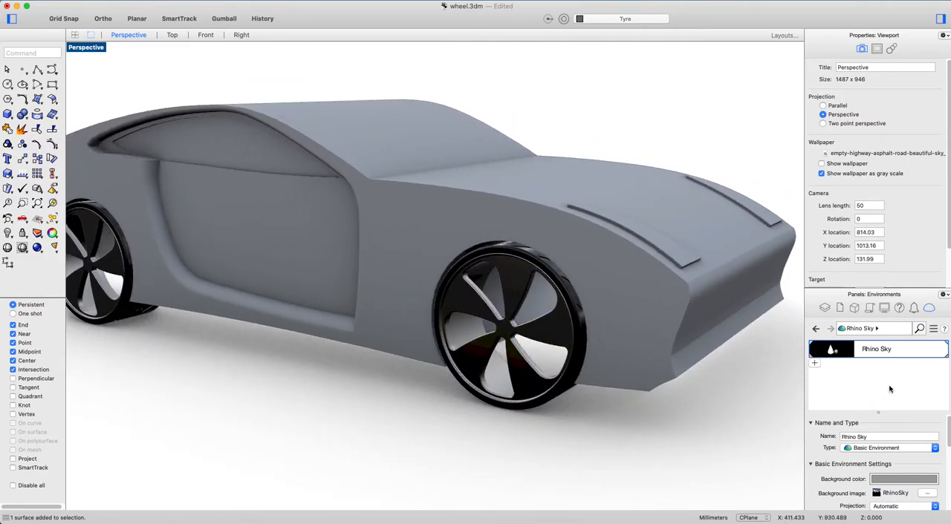
{"action": "right_click_drag", "start_coordinate": [747, 401], "coordinate": [723, 406]}
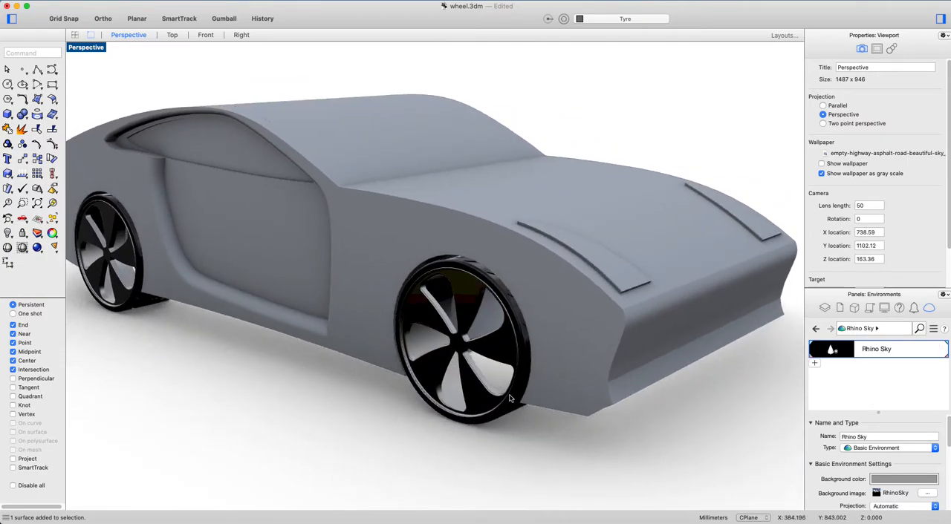
{"action": "right_click_drag", "start_coordinate": [518, 398], "coordinate": [484, 382]}
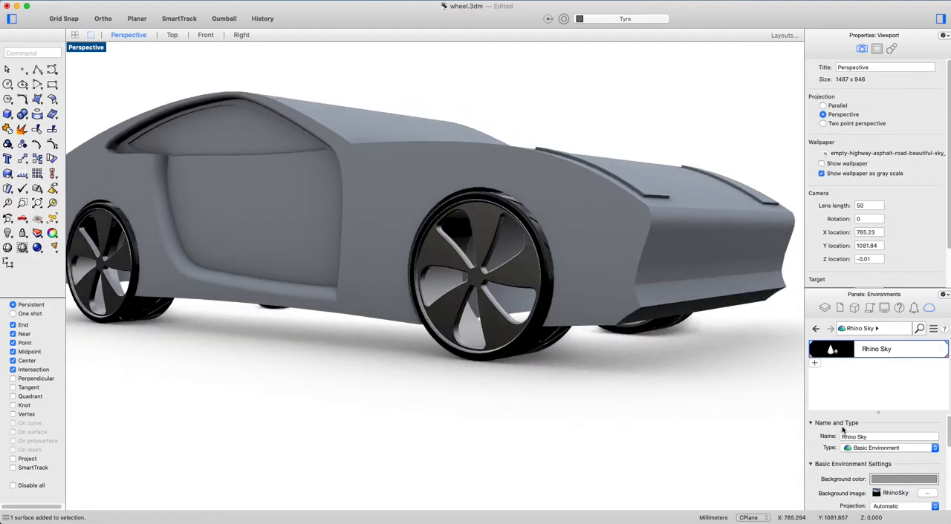
{"action": "left_click", "coordinate": [826, 308]}
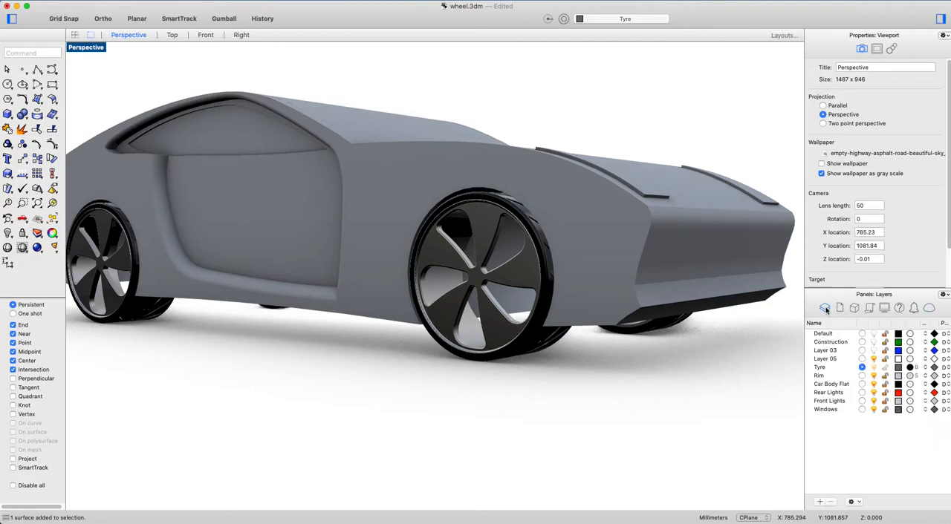
{"action": "right_click_drag", "start_coordinate": [579, 378], "coordinate": [558, 340]}
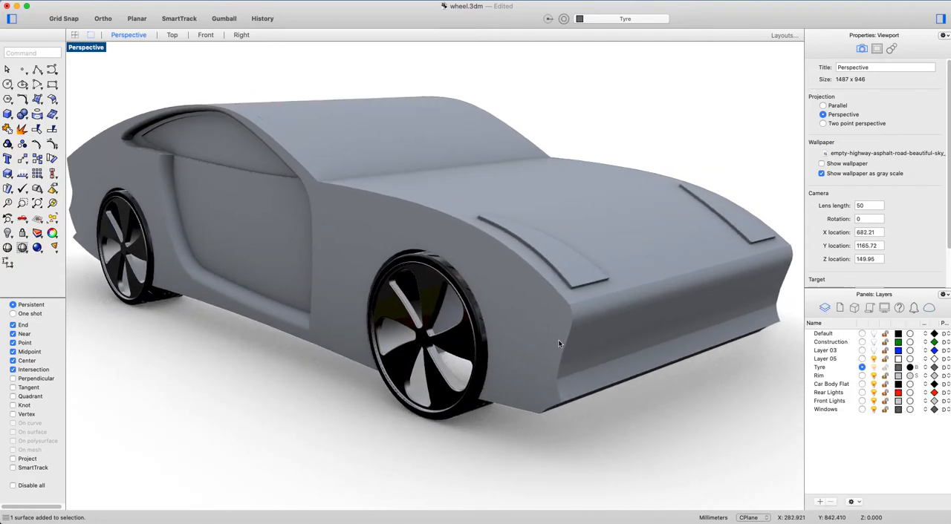
{"action": "left_click", "coordinate": [558, 339]}
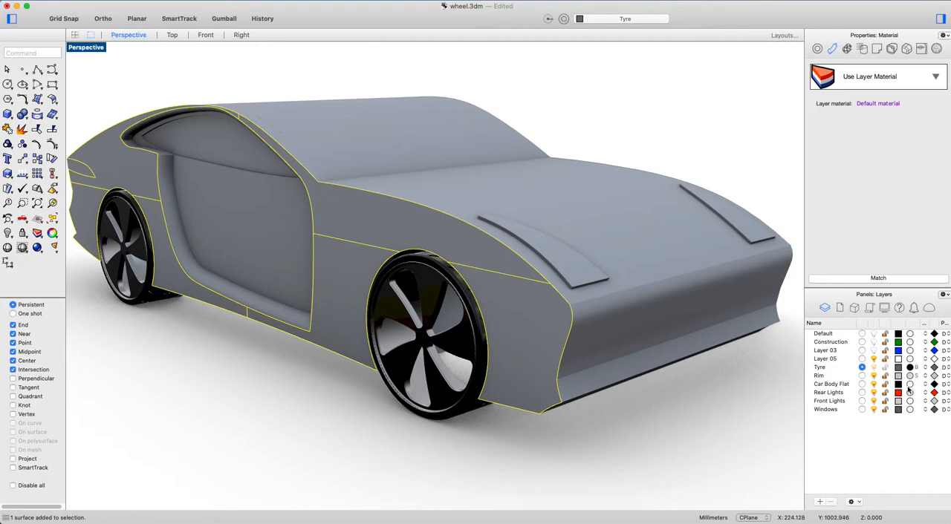
{"action": "left_click", "coordinate": [873, 385]}
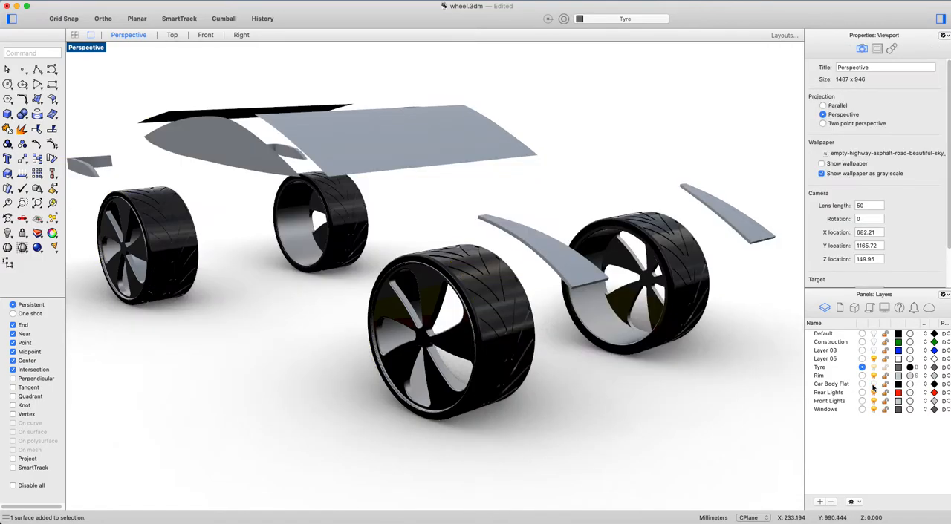
{"action": "left_click", "coordinate": [872, 384]}
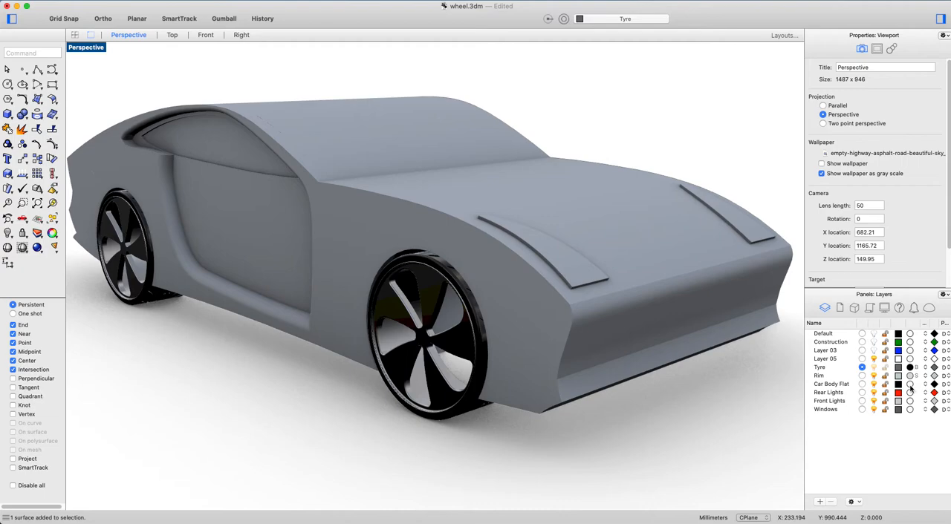
Import Ancient White Gloss Paint from the material library's Paint > Gloss folder and apply it as the Car Body Flat layer's material.
{"action": "left_click", "coordinate": [910, 385]}
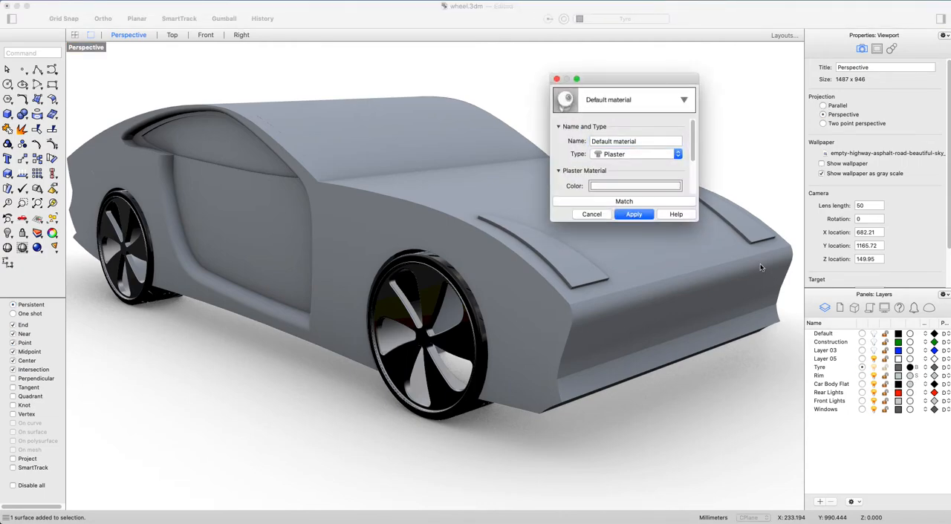
{"action": "left_click", "coordinate": [681, 100]}
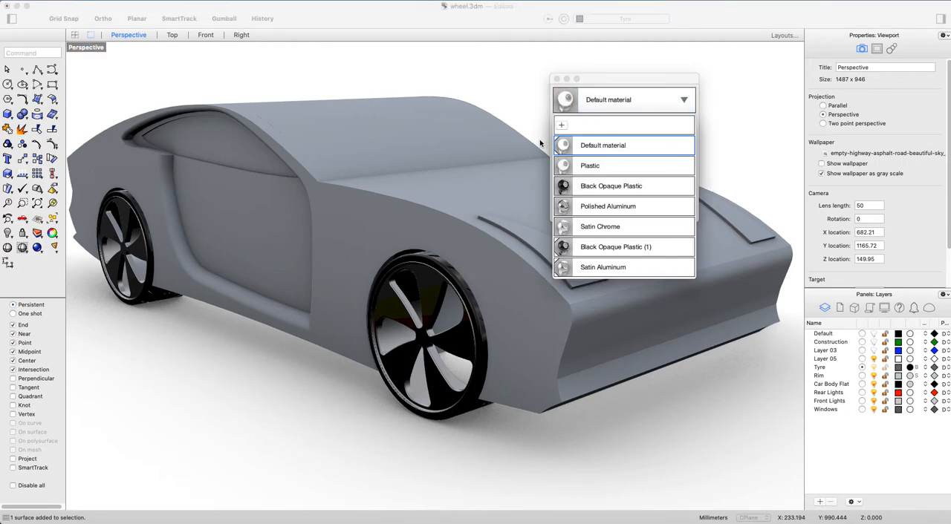
{"action": "left_click", "coordinate": [567, 129]}
{"action": "left_click", "coordinate": [581, 131]}
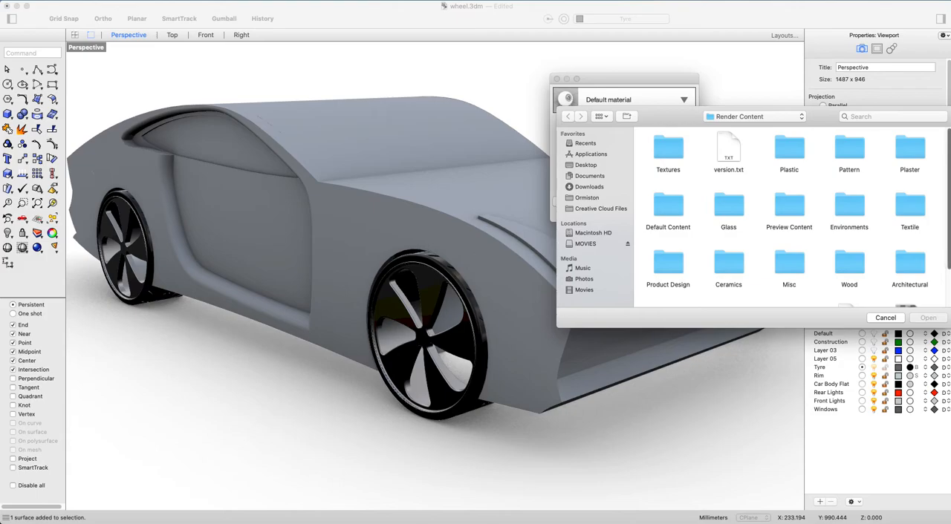
{"action": "left_click_drag", "start_coordinate": [950, 221], "coordinate": [950, 259]}
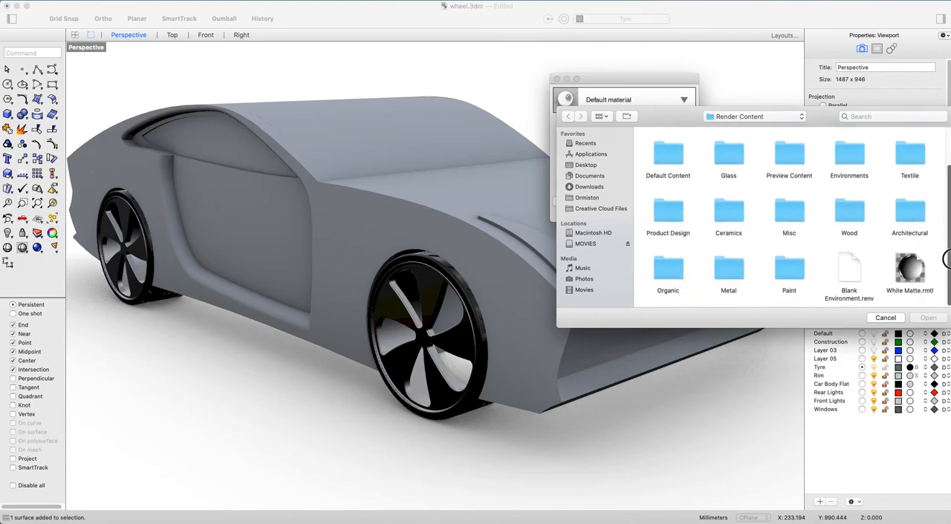
{"action": "double_click", "coordinate": [785, 272]}
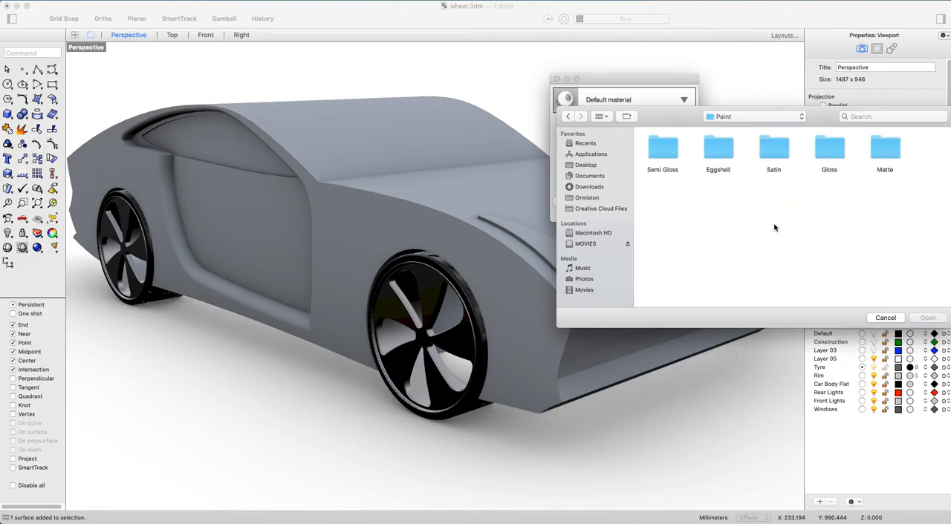
{"action": "double_click", "coordinate": [840, 150]}
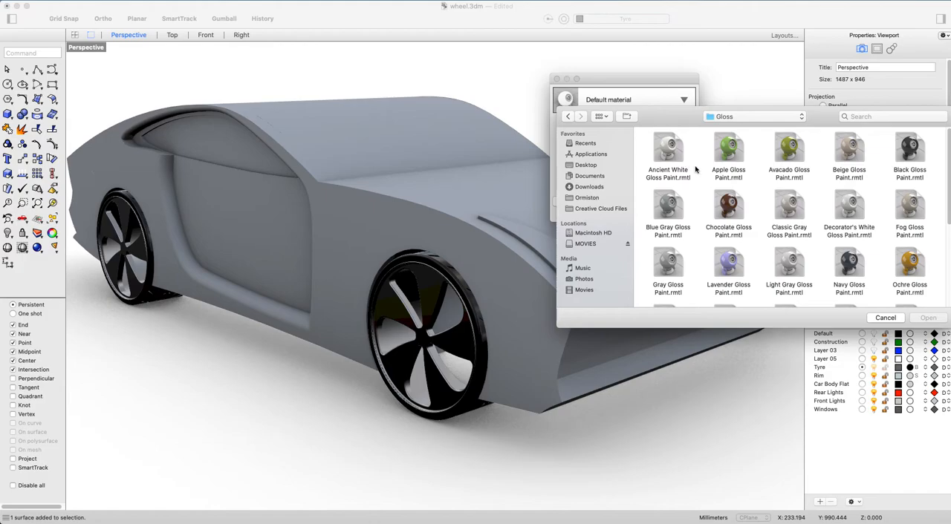
{"action": "left_click", "coordinate": [659, 143]}
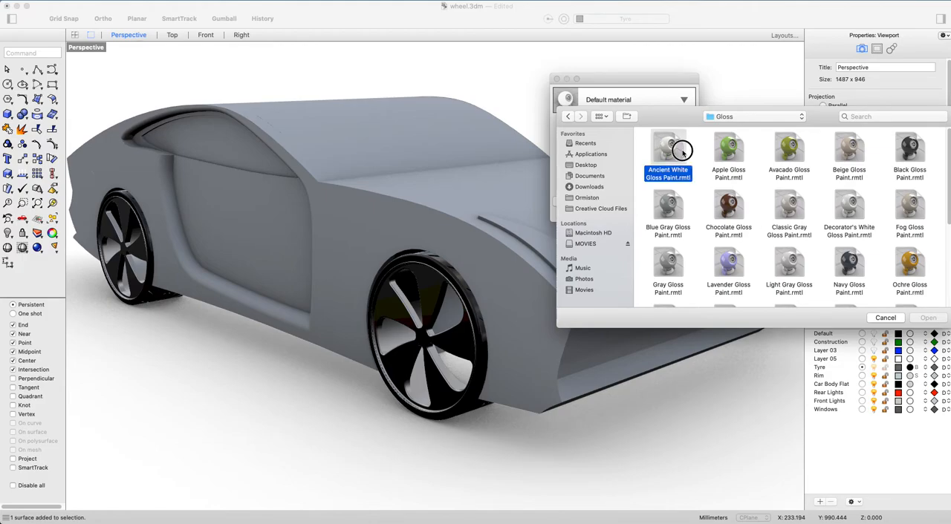
{"action": "left_click", "coordinate": [928, 318]}
{"action": "left_click", "coordinate": [637, 214]}
Import Clear Glass from the material library's Glass folder and apply it as the Windows layer's material.
{"action": "right_click_drag", "start_coordinate": [456, 350], "coordinate": [566, 296]}
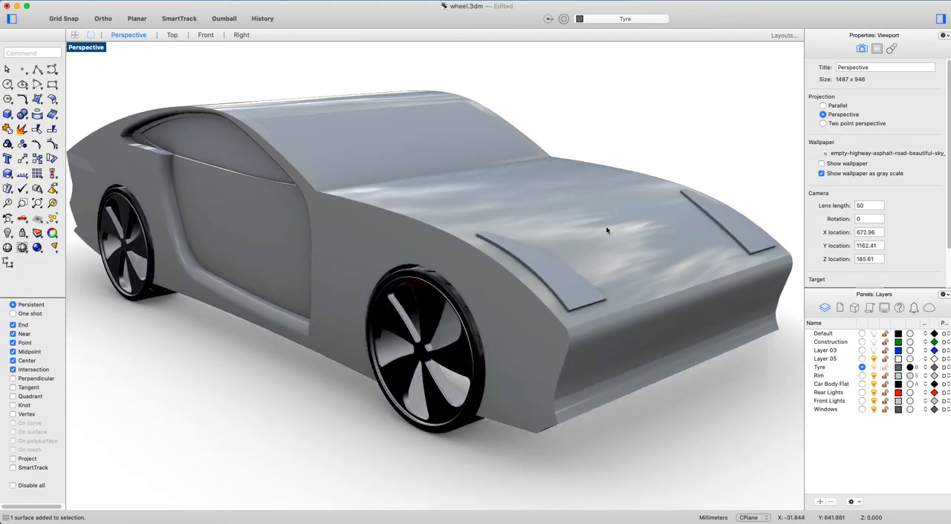
{"action": "mouse_move", "coordinate": [637, 278]}
{"action": "right_mouse_down"}
{"action": "mouse_move", "coordinate": [631, 307]}
{"action": "mouse_move", "coordinate": [628, 263]}
{"action": "mouse_move", "coordinate": [634, 293]}
{"action": "mouse_move", "coordinate": [601, 274]}
{"action": "mouse_move", "coordinate": [514, 277]}
{"action": "mouse_move", "coordinate": [616, 282]}
{"action": "mouse_move", "coordinate": [641, 270]}
{"action": "mouse_move", "coordinate": [643, 278]}
{"action": "right_mouse_up"}
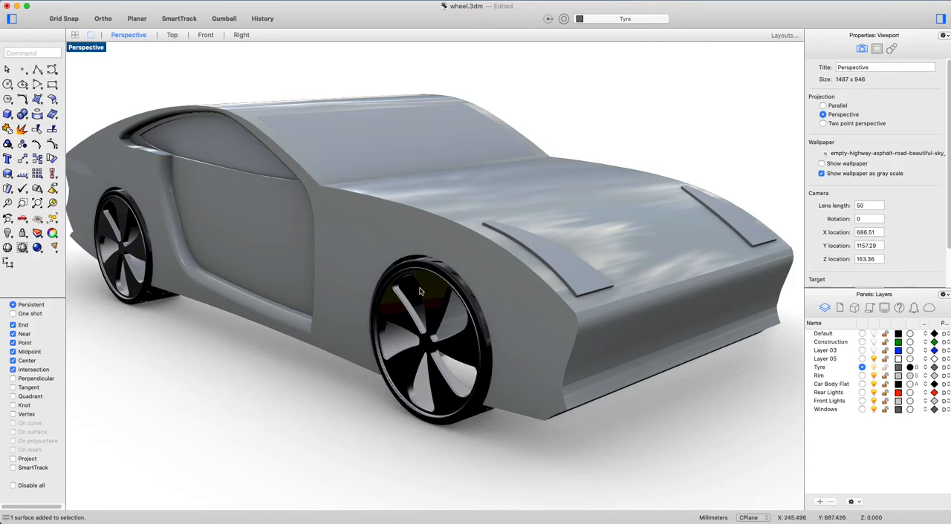
{"action": "left_click", "coordinate": [337, 136]}
{"action": "mouse_move", "coordinate": [273, 167]}
{"action": "right_mouse_down"}
{"action": "mouse_move", "coordinate": [246, 157]}
{"action": "mouse_move", "coordinate": [257, 163]}
{"action": "mouse_move", "coordinate": [221, 163]}
{"action": "mouse_move", "coordinate": [274, 181]}
{"action": "right_mouse_up"}
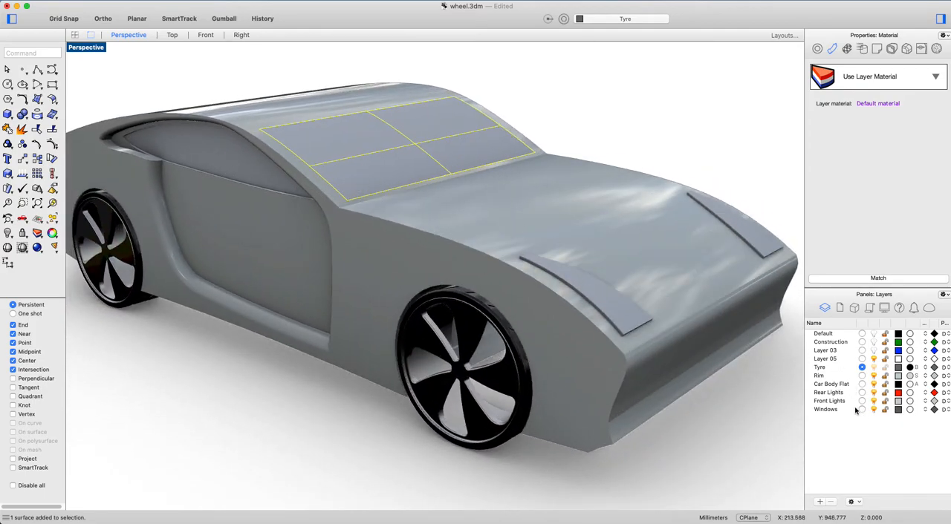
{"action": "left_click", "coordinate": [910, 411]}
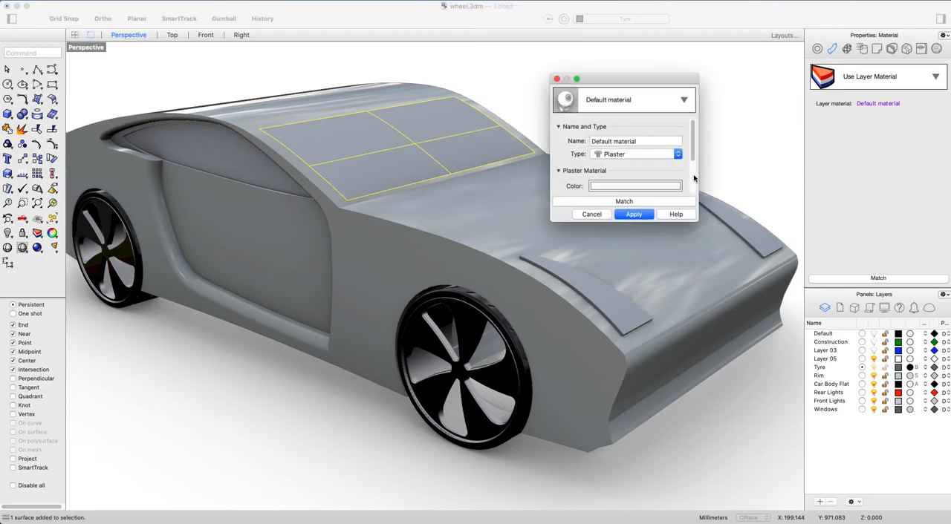
{"action": "left_click", "coordinate": [667, 104]}
{"action": "left_click", "coordinate": [568, 128]}
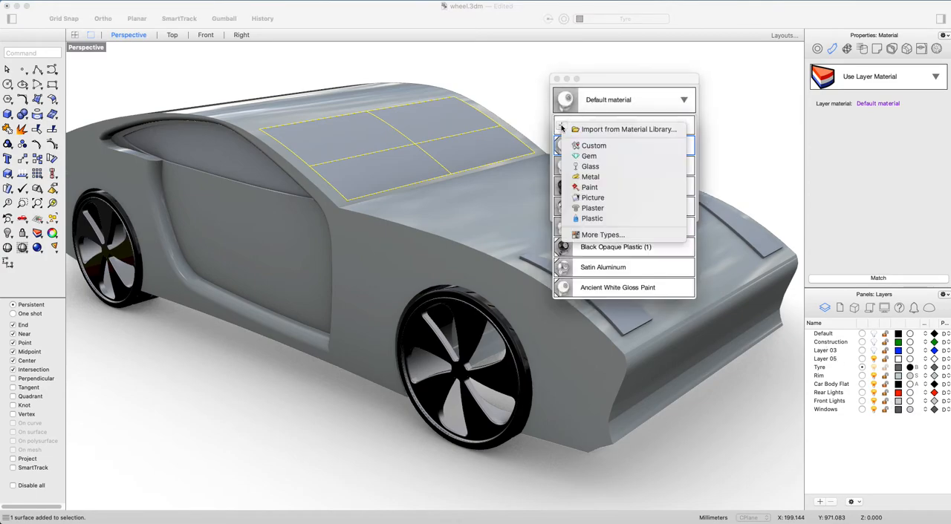
{"action": "left_click", "coordinate": [594, 130]}
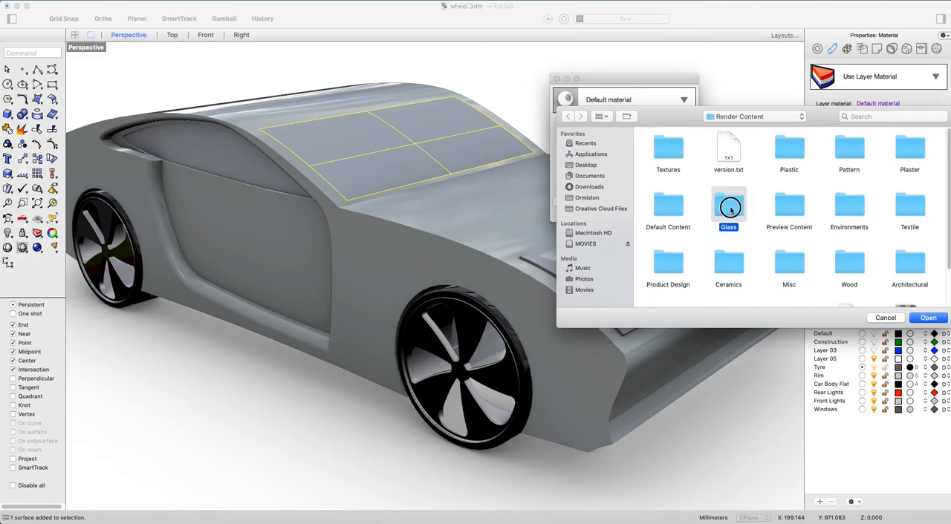
{"action": "double_click", "coordinate": [730, 208]}
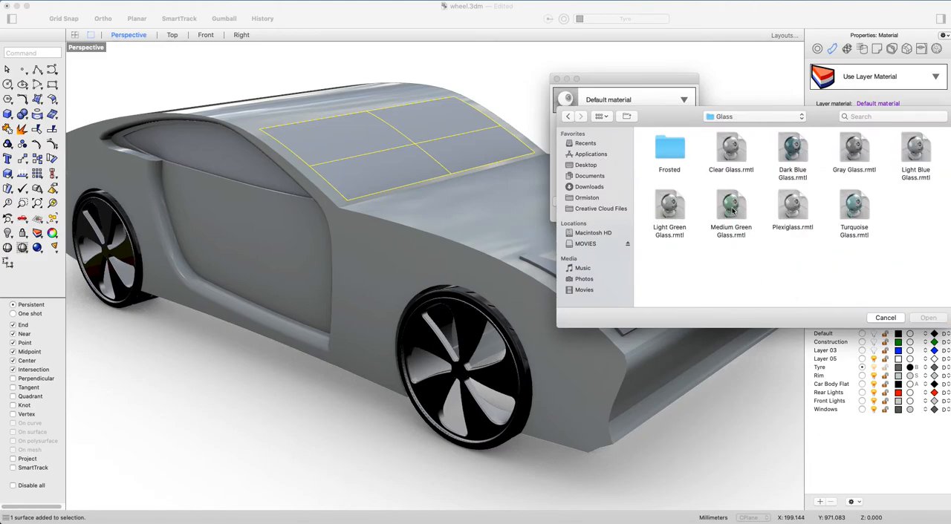
{"action": "left_click", "coordinate": [728, 144]}
{"action": "left_click", "coordinate": [926, 321]}
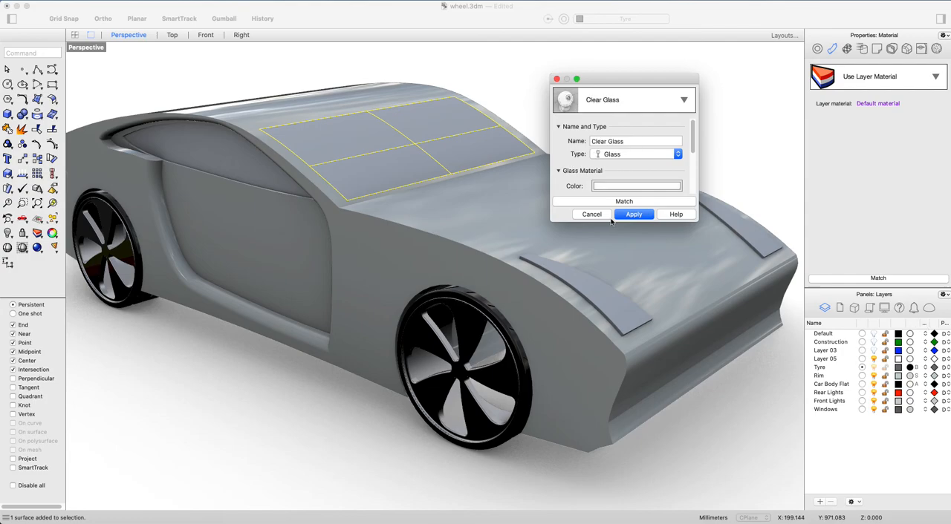
{"action": "left_click", "coordinate": [638, 216]}
{"action": "left_click", "coordinate": [626, 118]}
Import Gray Glass from the material library's Glass folder and apply it as the Windows layer's material.
{"action": "right_click_drag", "start_coordinate": [514, 220], "coordinate": [545, 207]}
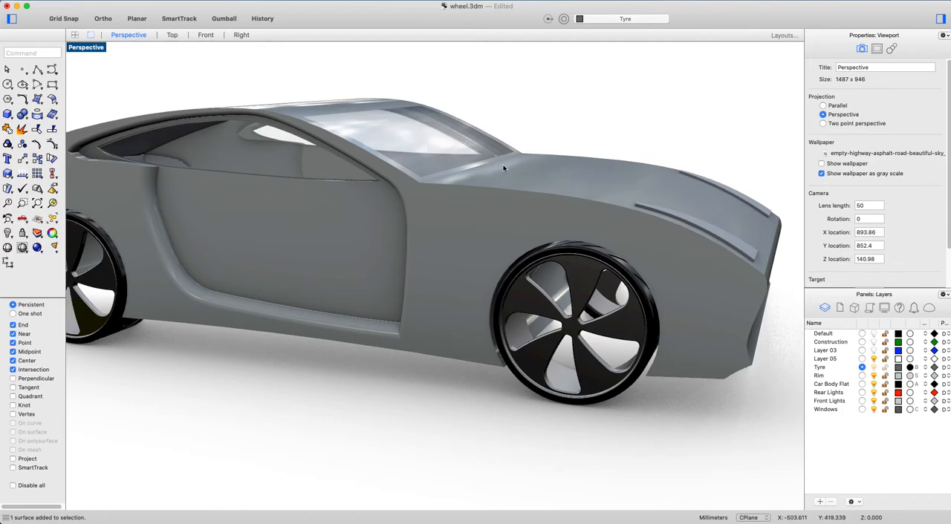
{"action": "right_click_drag", "start_coordinate": [444, 108], "coordinate": [616, 170]}
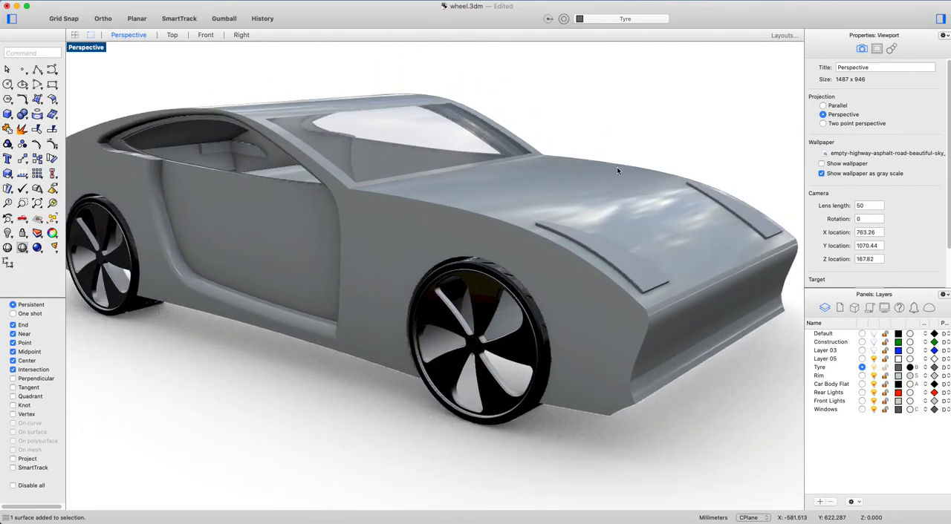
{"action": "left_click", "coordinate": [911, 410]}
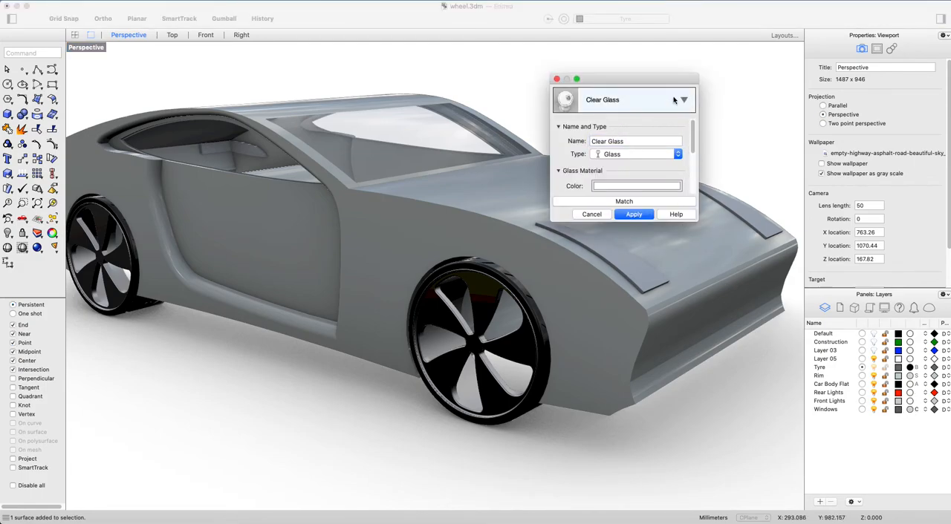
{"action": "left_click", "coordinate": [674, 99]}
{"action": "left_click", "coordinate": [561, 126]}
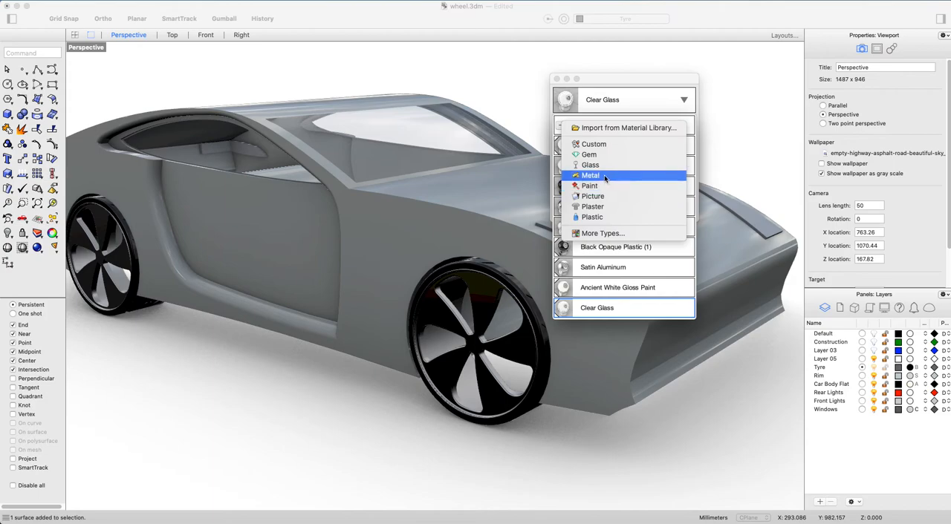
{"action": "left_click", "coordinate": [616, 127]}
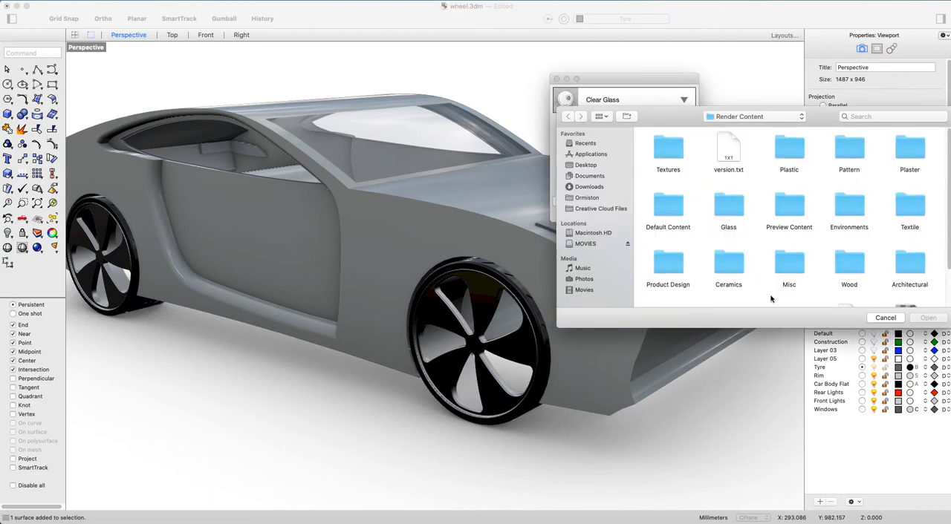
{"action": "scroll", "coordinate": [746, 281], "scroll_direction": "down", "scroll_amount": 3}
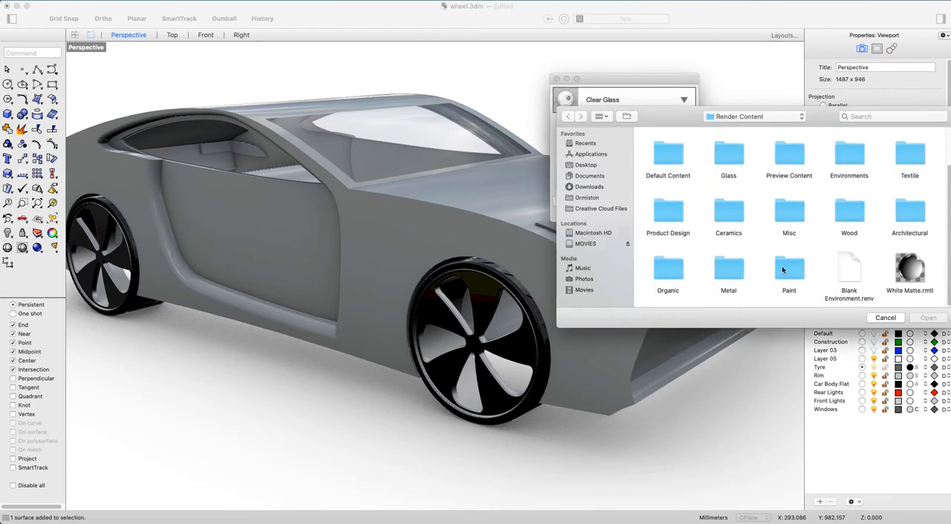
{"action": "double_click", "coordinate": [728, 148]}
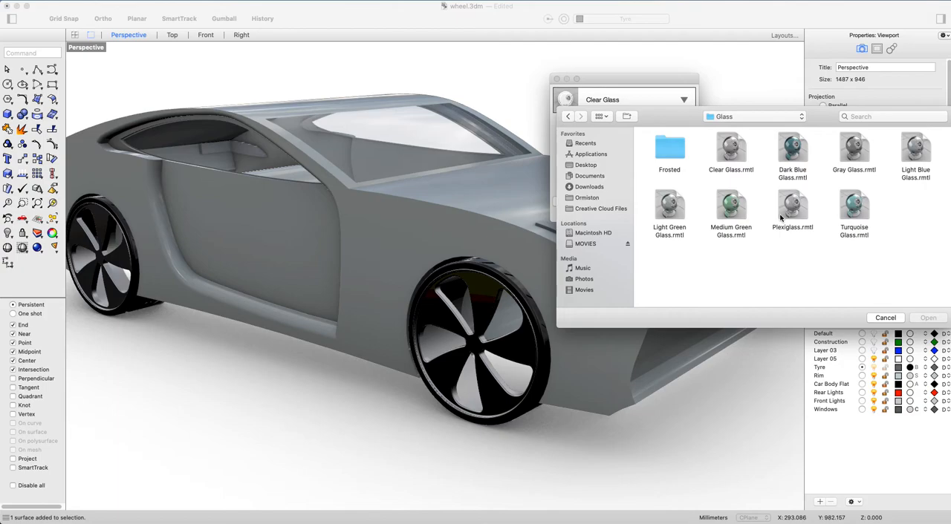
{"action": "left_click", "coordinate": [852, 156]}
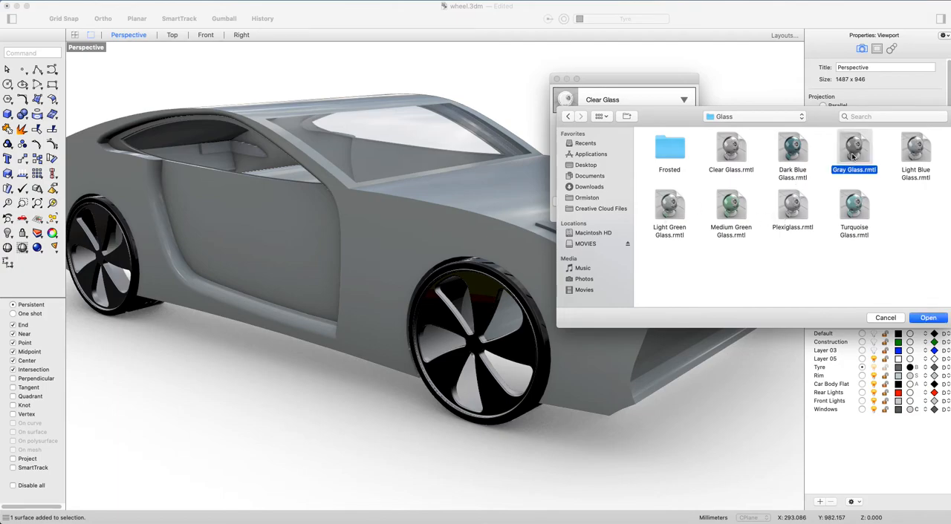
{"action": "left_click", "coordinate": [927, 319]}
{"action": "left_click", "coordinate": [633, 214]}
{"action": "mouse_move", "coordinate": [649, 133]}
{"action": "right_mouse_down"}
{"action": "mouse_move", "coordinate": [616, 115]}
{"action": "mouse_move", "coordinate": [632, 132]}
{"action": "mouse_move", "coordinate": [661, 119]}
{"action": "right_mouse_up"}
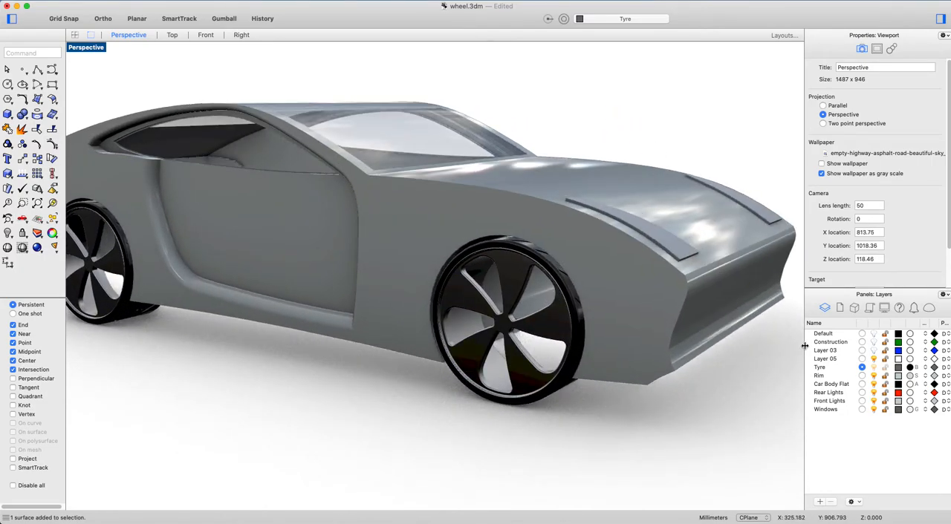
Import Black Transparent Plastic from the material library's Plastic folder and apply it as the Windows layer's material.
{"action": "left_click", "coordinate": [910, 410]}
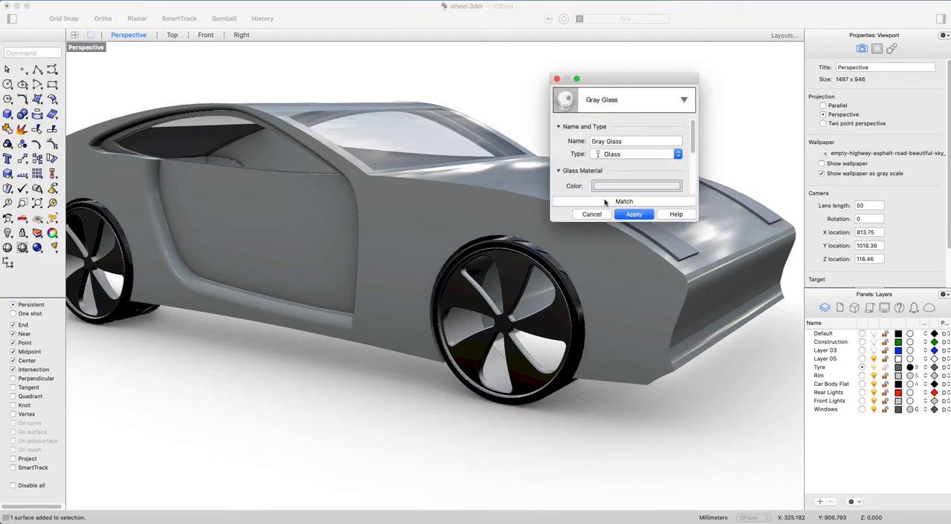
{"action": "left_click", "coordinate": [682, 100]}
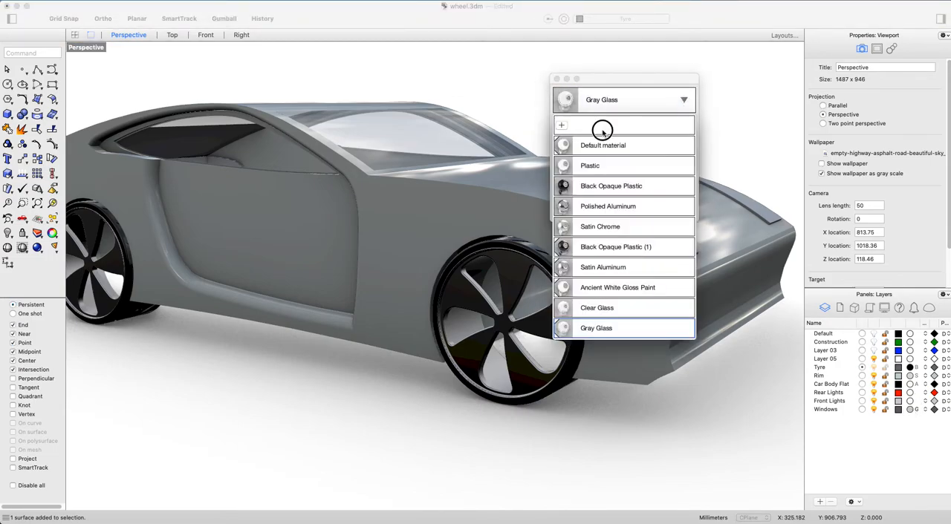
{"action": "left_click", "coordinate": [601, 130]}
{"action": "left_click", "coordinate": [622, 137]}
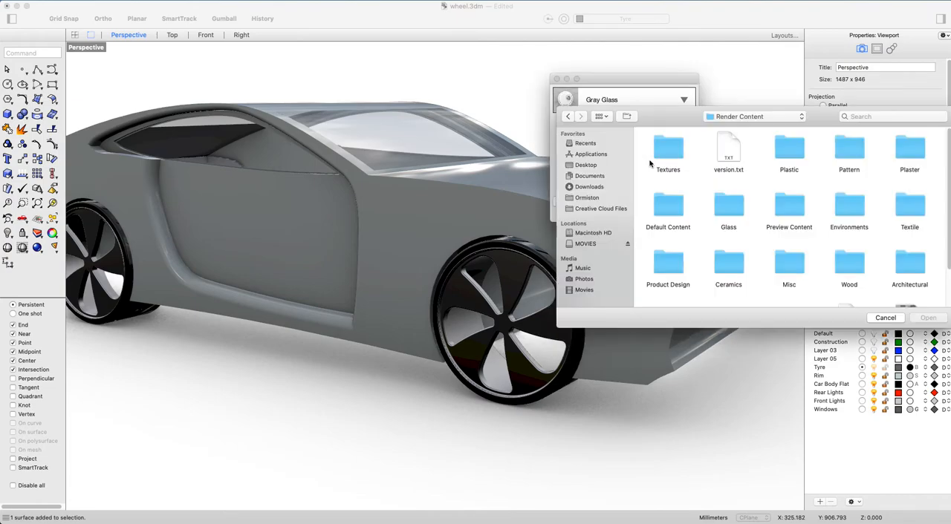
{"action": "double_click", "coordinate": [792, 151]}
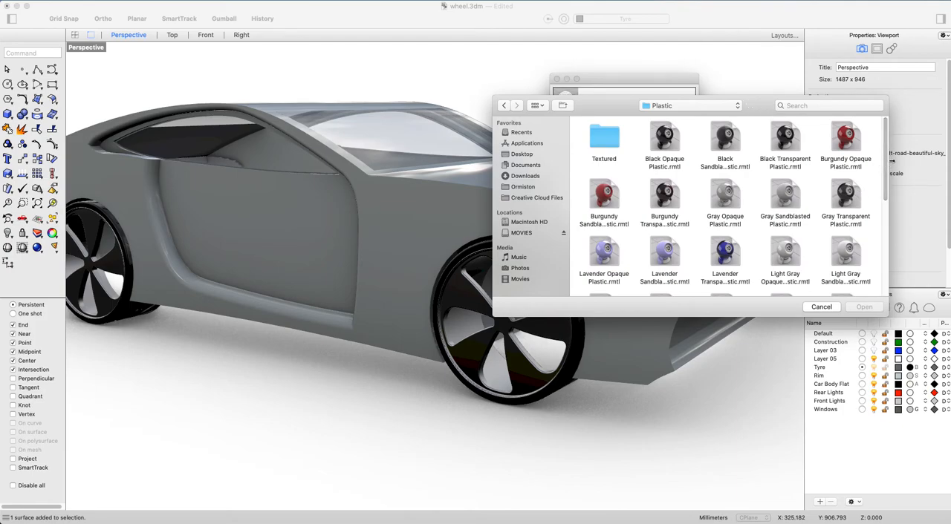
{"action": "left_click", "coordinate": [789, 146]}
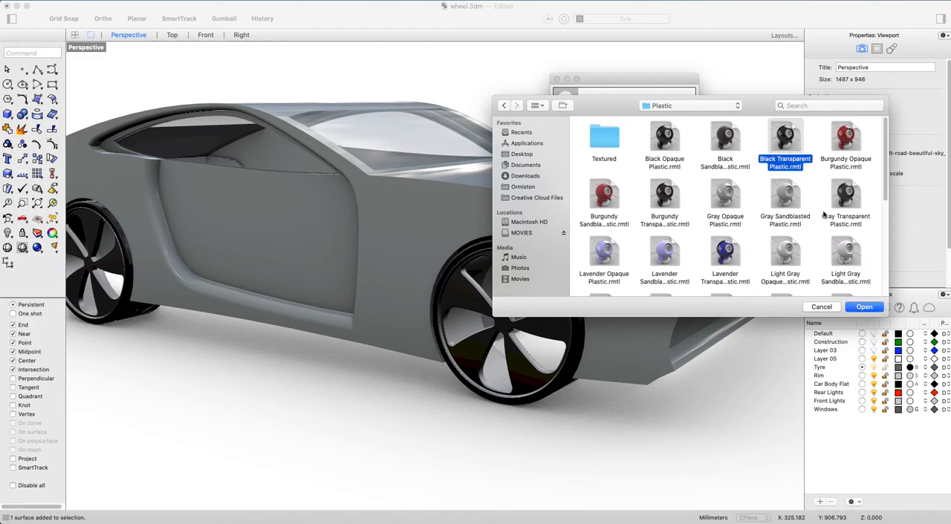
{"action": "left_click", "coordinate": [861, 306]}
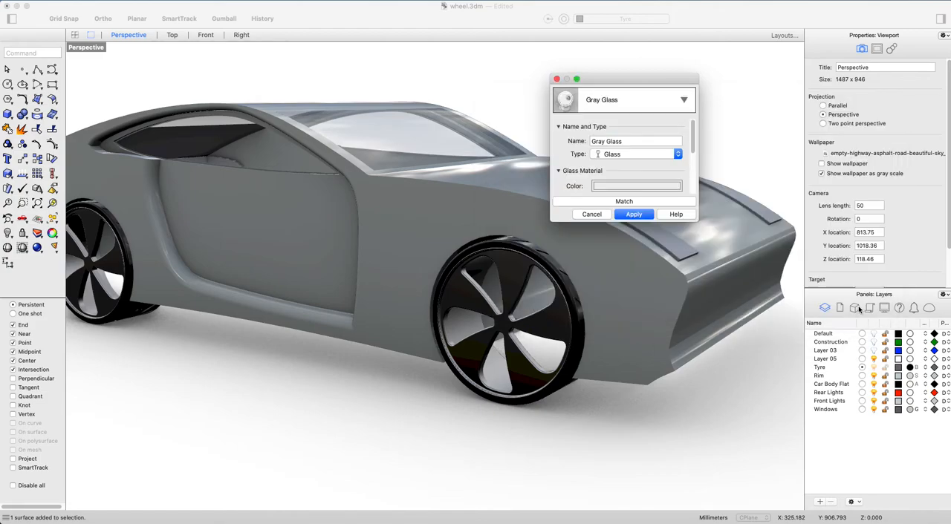
{"action": "left_click", "coordinate": [635, 217]}
{"action": "right_click_drag", "start_coordinate": [674, 144], "coordinate": [431, 160]}
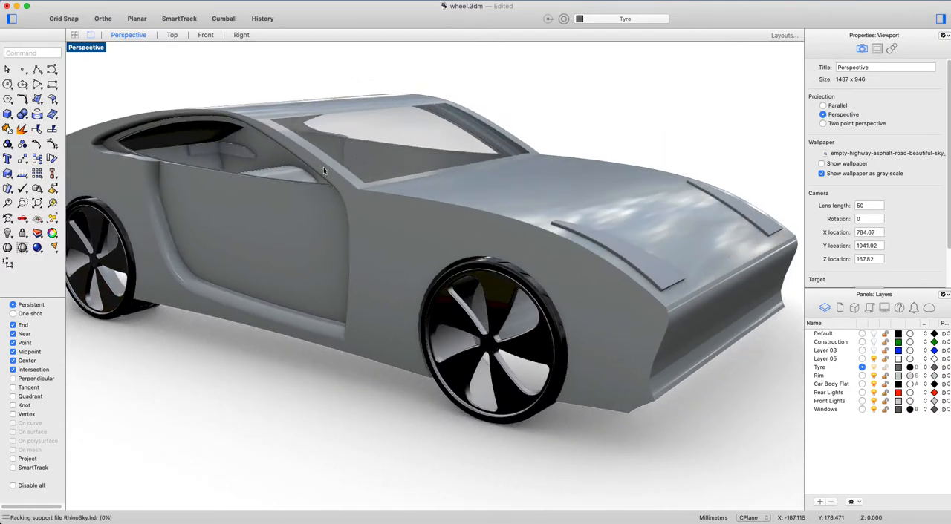
Set the transparency of the Windows layer's Black Transparent Plastic material to about 65%.
{"action": "left_click", "coordinate": [910, 410]}
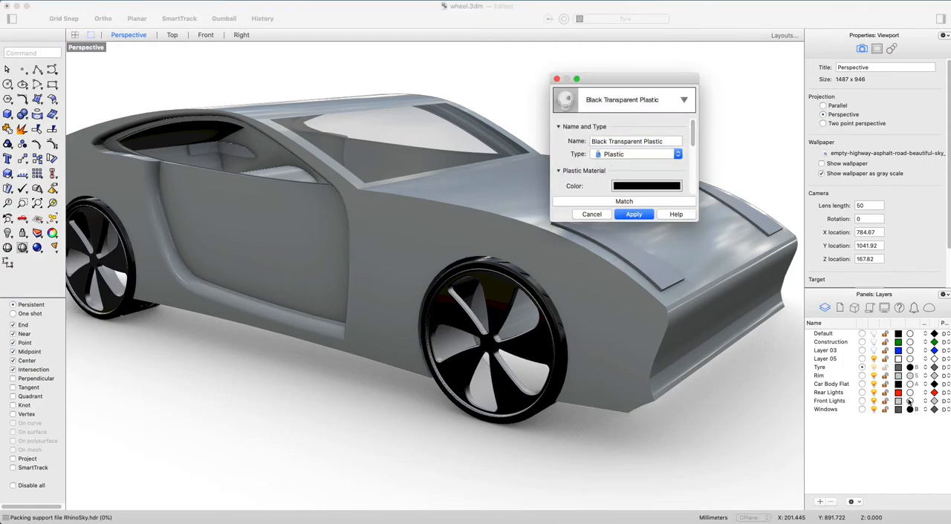
{"action": "left_click_drag", "start_coordinate": [692, 126], "coordinate": [696, 151]}
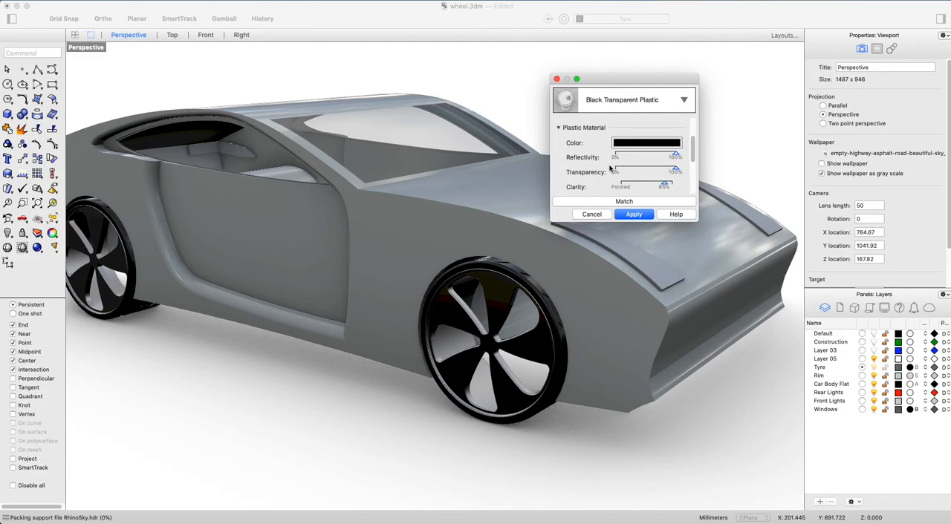
{"action": "left_click_drag", "start_coordinate": [676, 171], "coordinate": [653, 173]}
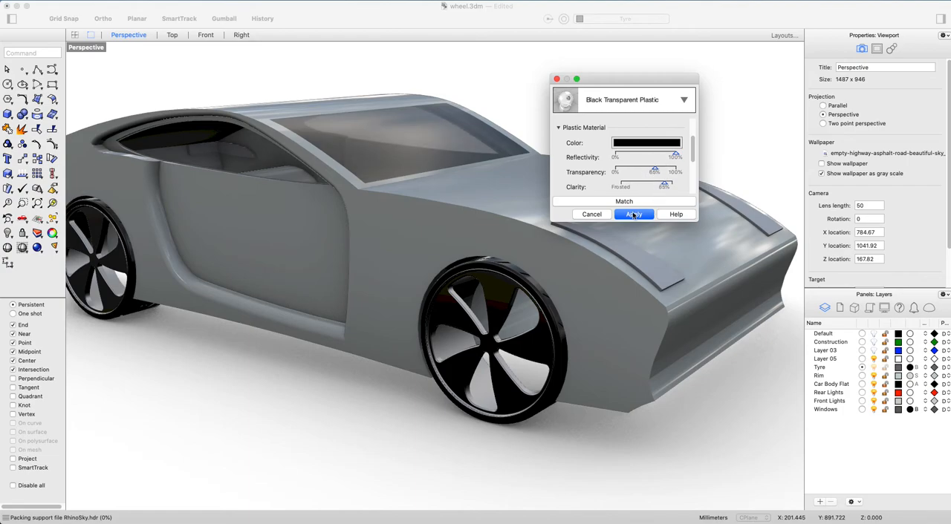
{"action": "left_click", "coordinate": [634, 215]}
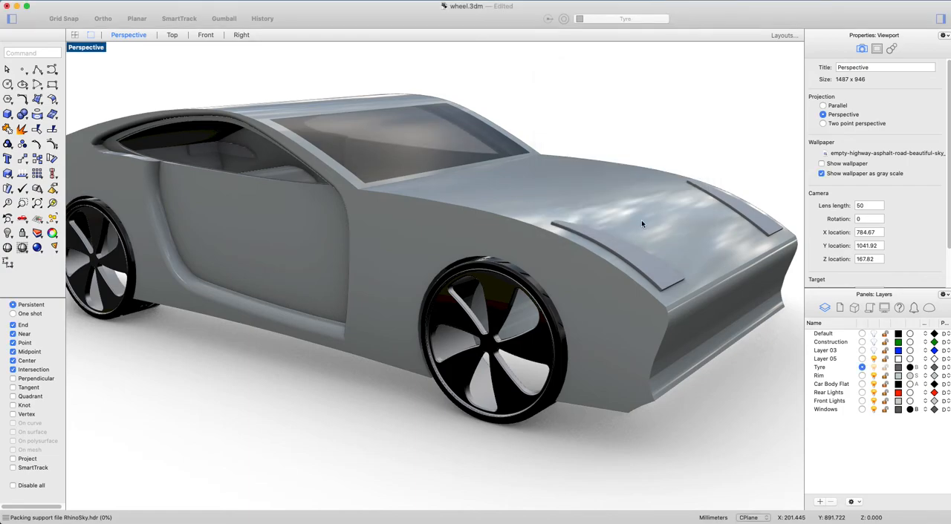
Switch the Windows layer's material to the already imported Gray Glass.
{"action": "left_click", "coordinate": [909, 409]}
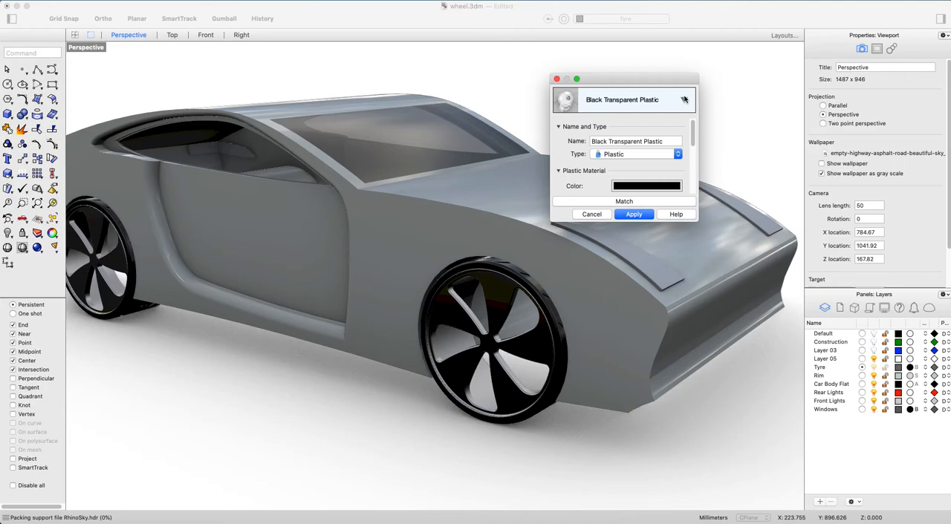
{"action": "left_click", "coordinate": [684, 99]}
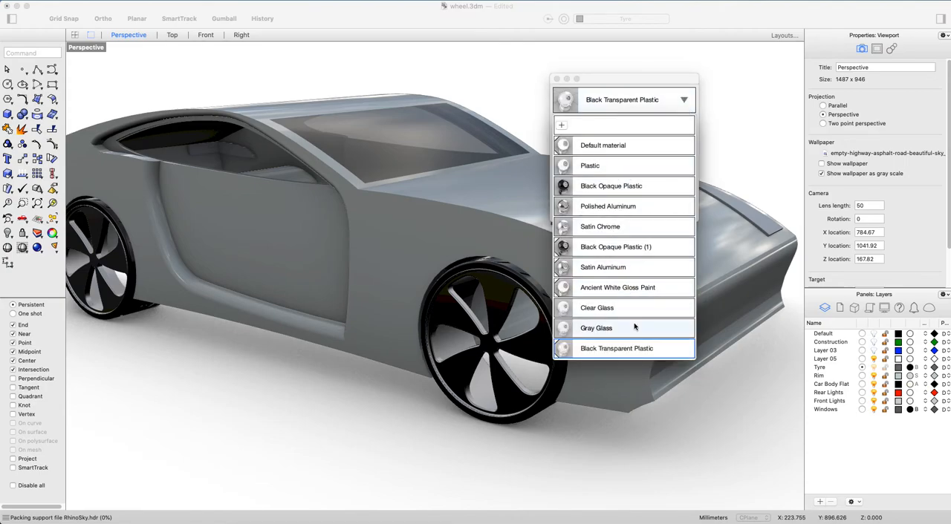
{"action": "left_click", "coordinate": [614, 328]}
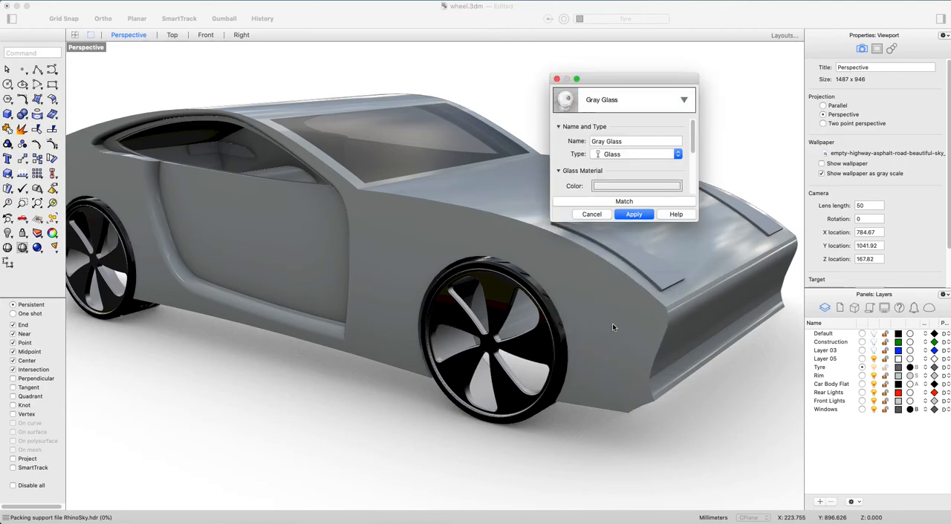
{"action": "left_click_drag", "start_coordinate": [695, 128], "coordinate": [696, 142]}
{"action": "scroll", "coordinate": [695, 141], "scroll_direction": "down", "scroll_amount": 2}
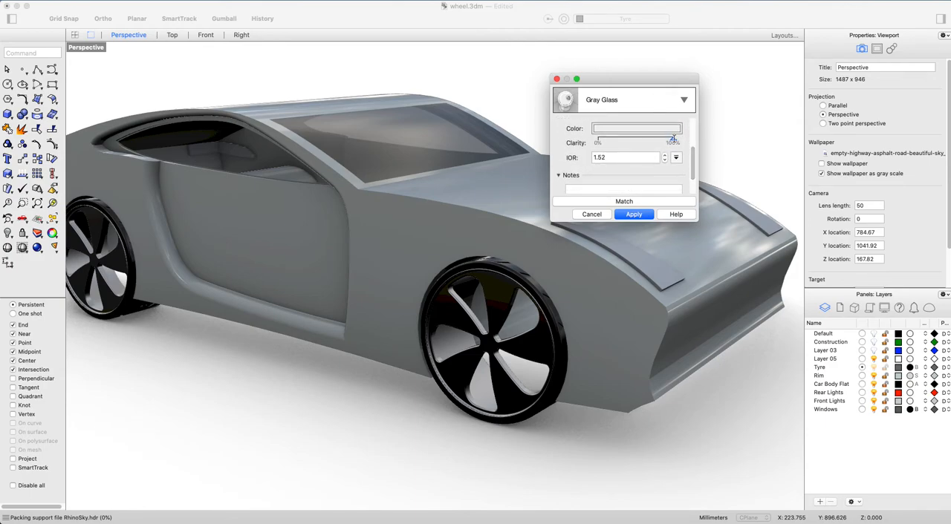
{"action": "left_click", "coordinate": [634, 215]}
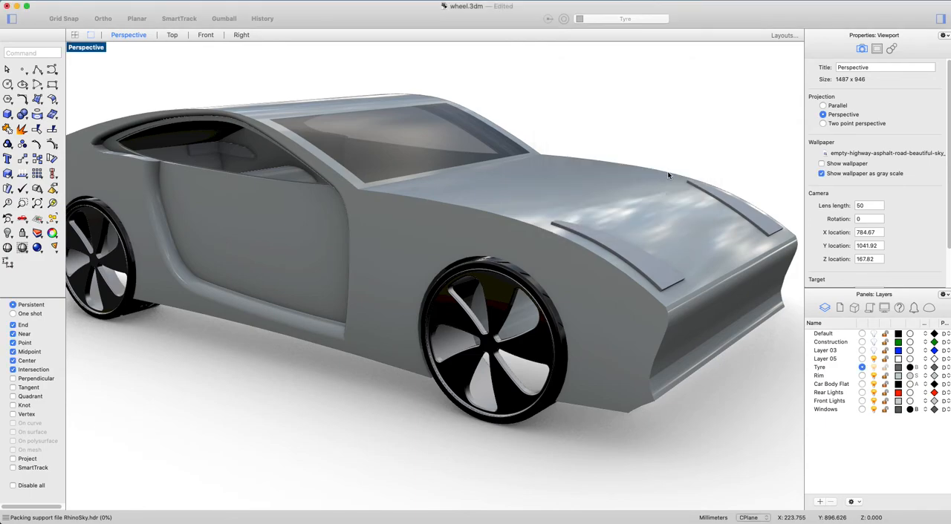
Try the existing Black Opaque Plastic as the Windows layer's material and check it on the car.
{"action": "left_click", "coordinate": [910, 410]}
{"action": "left_click_drag", "start_coordinate": [692, 139], "coordinate": [676, 155]}
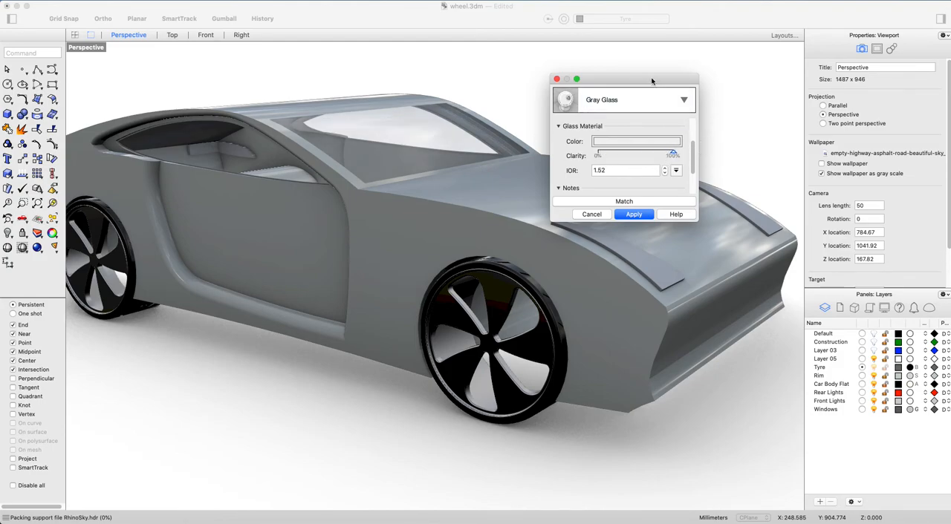
{"action": "left_click", "coordinate": [683, 100]}
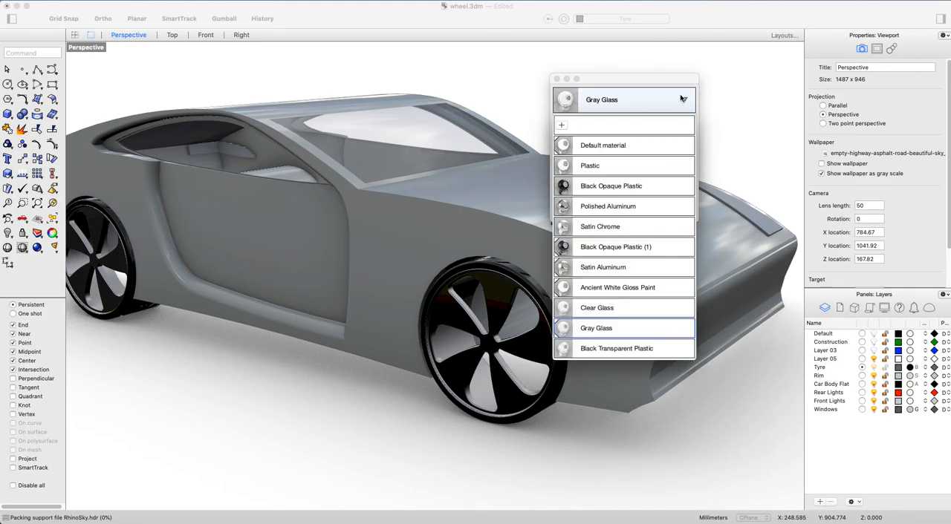
{"action": "left_click", "coordinate": [626, 186]}
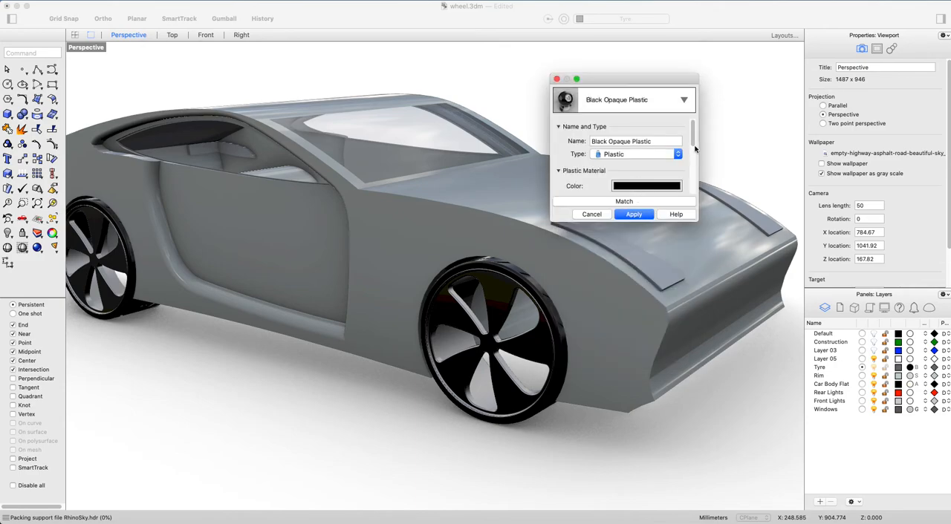
{"action": "left_click", "coordinate": [645, 215]}
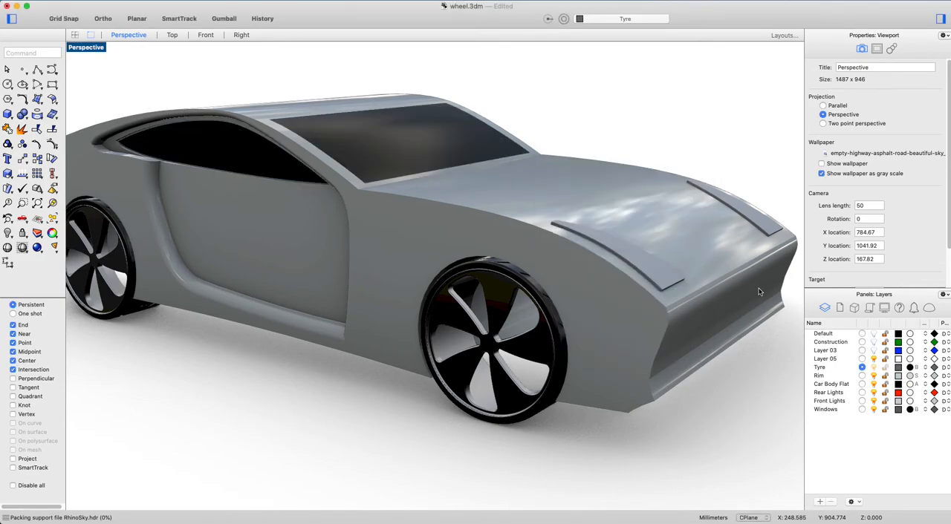
{"action": "mouse_move", "coordinate": [449, 265]}
{"action": "right_mouse_down"}
{"action": "mouse_move", "coordinate": [567, 270]}
{"action": "mouse_move", "coordinate": [465, 260]}
{"action": "mouse_move", "coordinate": [433, 270]}
{"action": "right_mouse_up"}
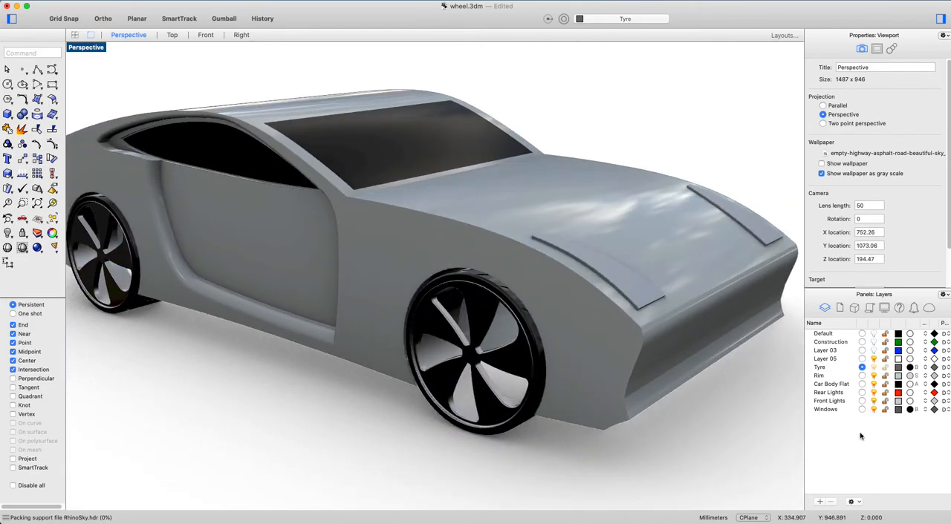
Assign the existing Black Transparent Plastic to the Windows layer and check the glazing around the rear of the car.
{"action": "left_click", "coordinate": [909, 410]}
{"action": "mouse_move", "coordinate": [693, 135]}
{"action": "left_mouse_down"}
{"action": "mouse_move", "coordinate": [696, 162]}
{"action": "mouse_move", "coordinate": [695, 152]}
{"action": "left_mouse_up"}
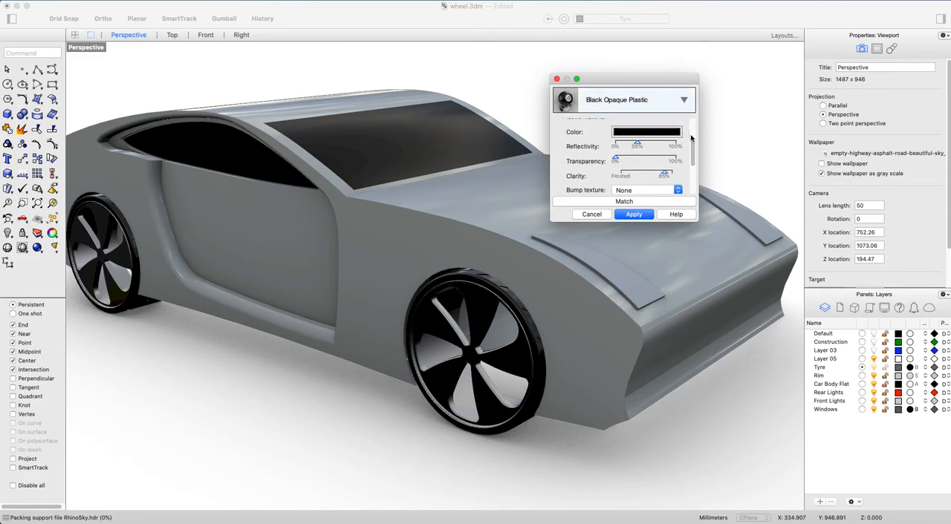
{"action": "left_click", "coordinate": [682, 100]}
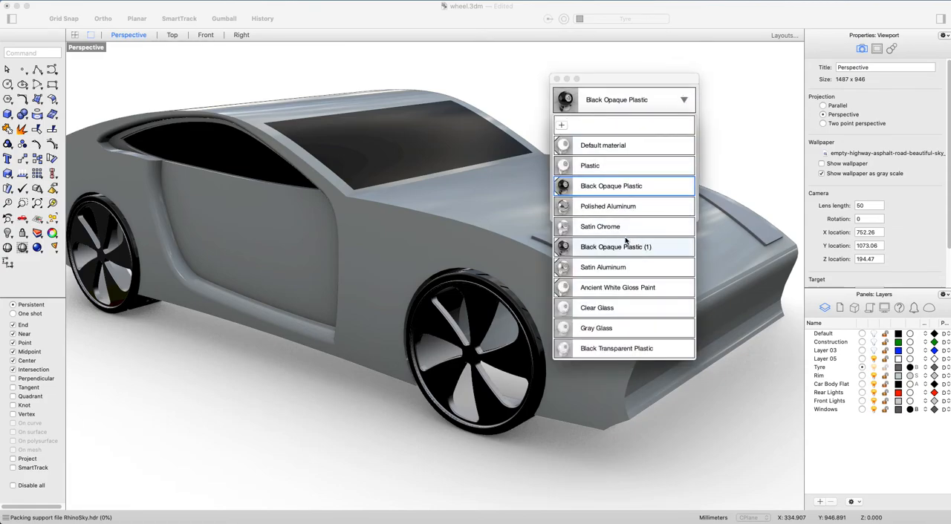
{"action": "left_click", "coordinate": [640, 349]}
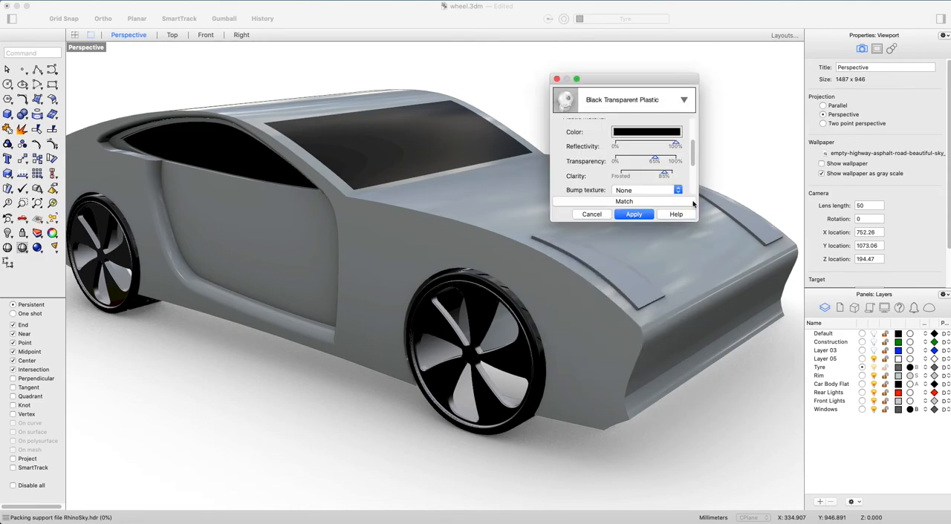
{"action": "left_click", "coordinate": [646, 217]}
{"action": "right_click_drag", "start_coordinate": [393, 197], "coordinate": [589, 195]}
{"action": "scroll", "coordinate": [594, 148], "scroll_direction": "down", "scroll_amount": 5}
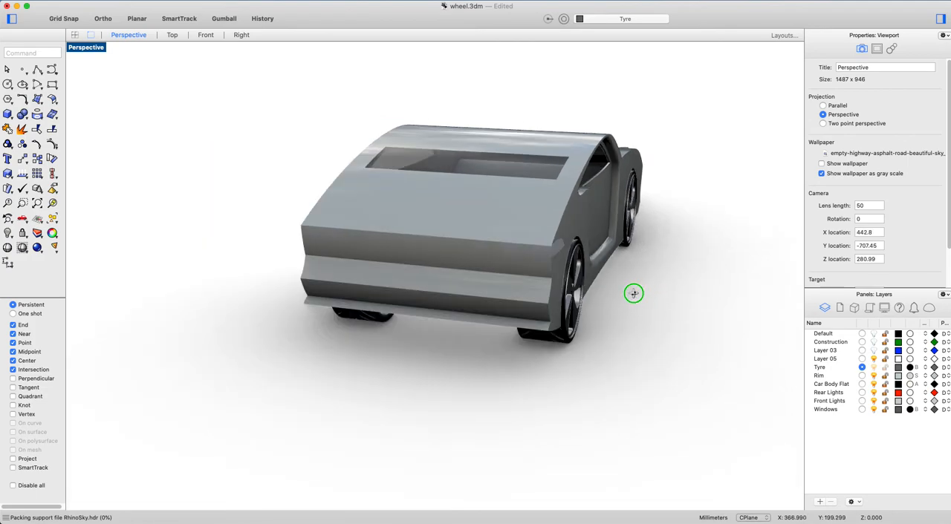
{"action": "right_click_drag", "start_coordinate": [634, 294], "coordinate": [772, 260]}
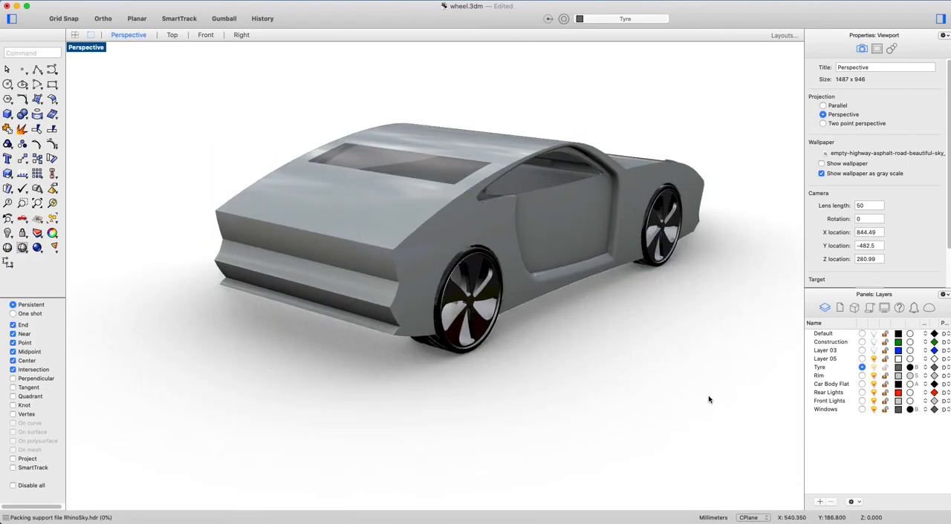
Import Burgundy Opaque Plastic from the material library's Plastic folder as the Rear Lights layer's material.
{"action": "left_click", "coordinate": [909, 394]}
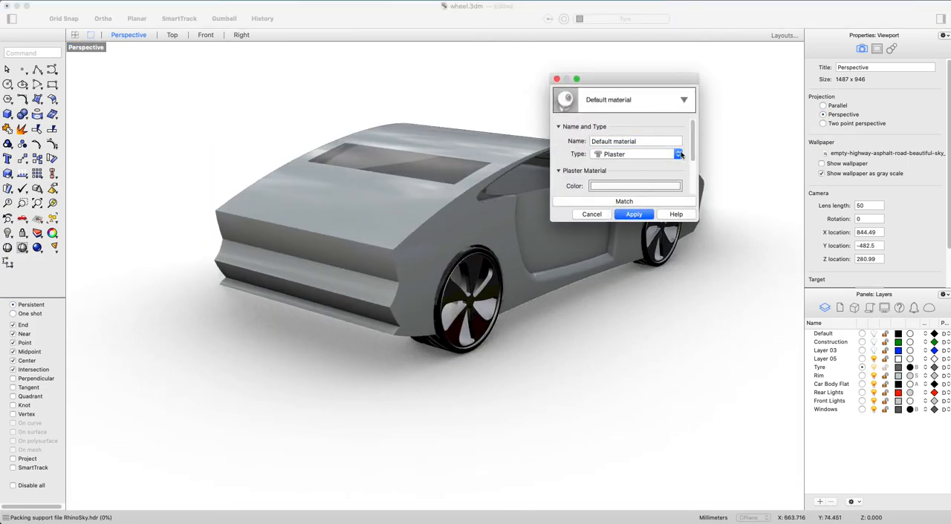
{"action": "left_click", "coordinate": [683, 99]}
{"action": "left_click", "coordinate": [561, 125]}
{"action": "left_click", "coordinate": [631, 130]}
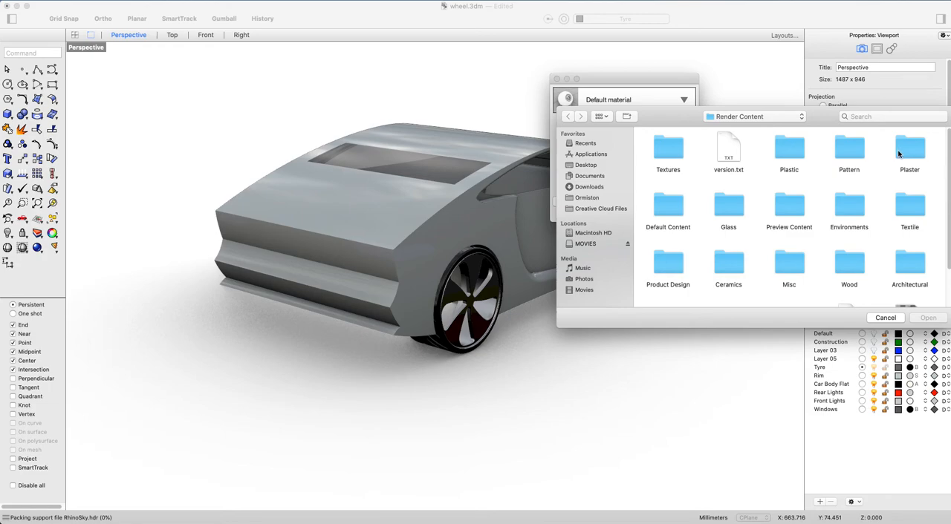
{"action": "double_click", "coordinate": [796, 158]}
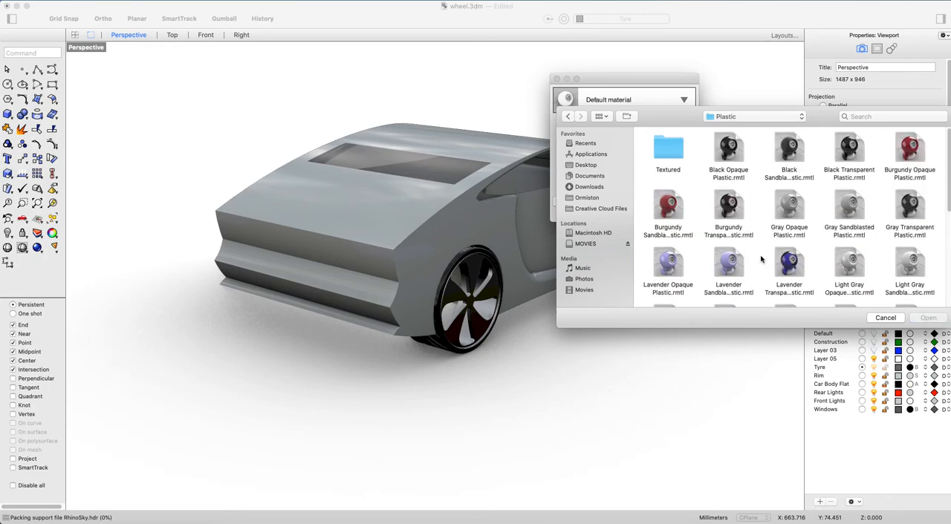
{"action": "left_click_drag", "start_coordinate": [948, 193], "coordinate": [946, 152]}
{"action": "left_click", "coordinate": [914, 155]}
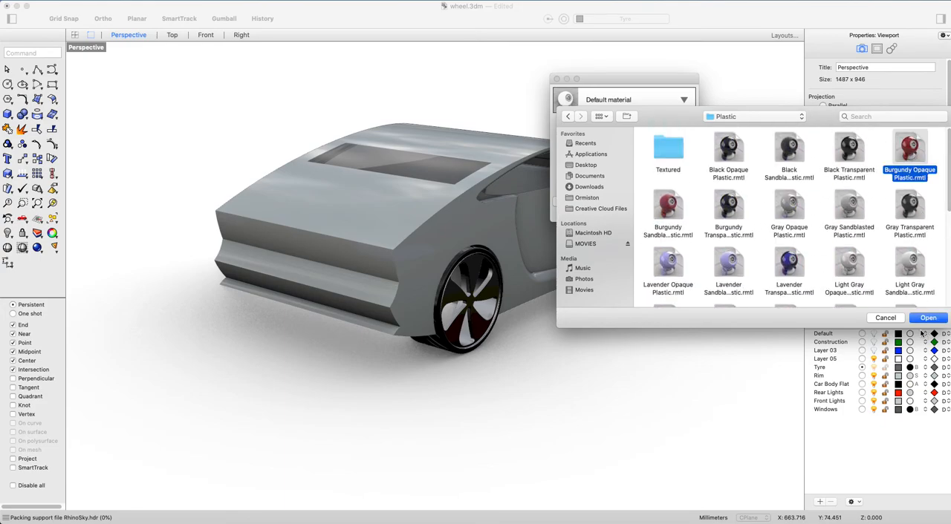
{"action": "left_click", "coordinate": [926, 319]}
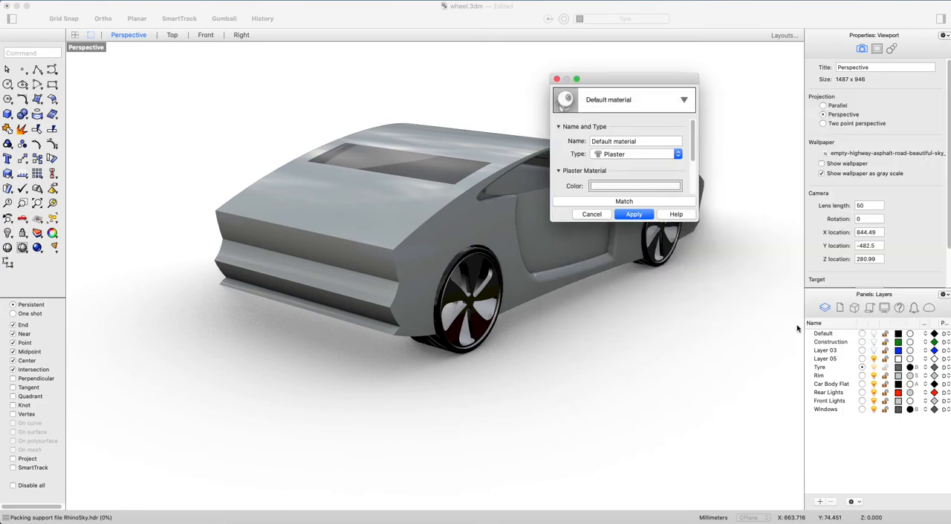
Brighten the Burgundy Opaque Plastic colour to a lighter red and apply the material to the Rear Lights layer.
{"action": "left_click", "coordinate": [650, 189]}
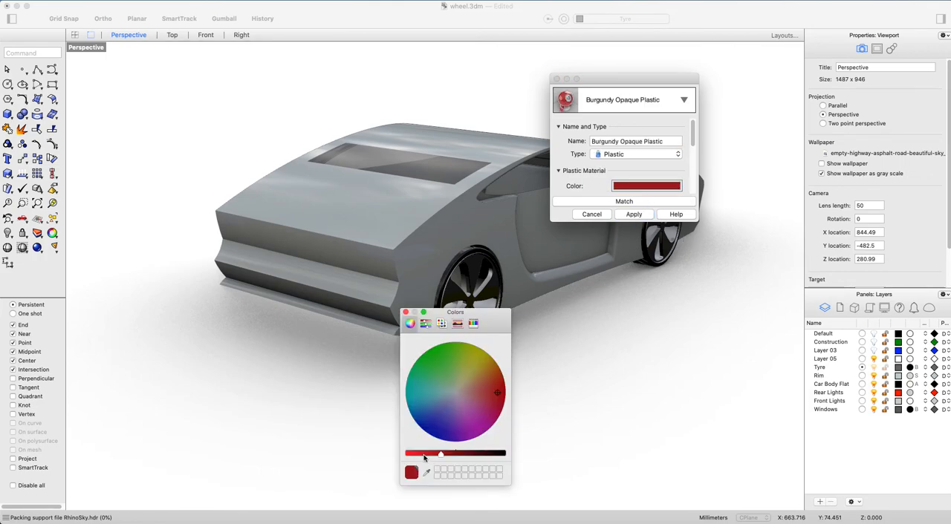
{"action": "left_click_drag", "start_coordinate": [425, 458], "coordinate": [419, 459]}
{"action": "left_click", "coordinate": [639, 214]}
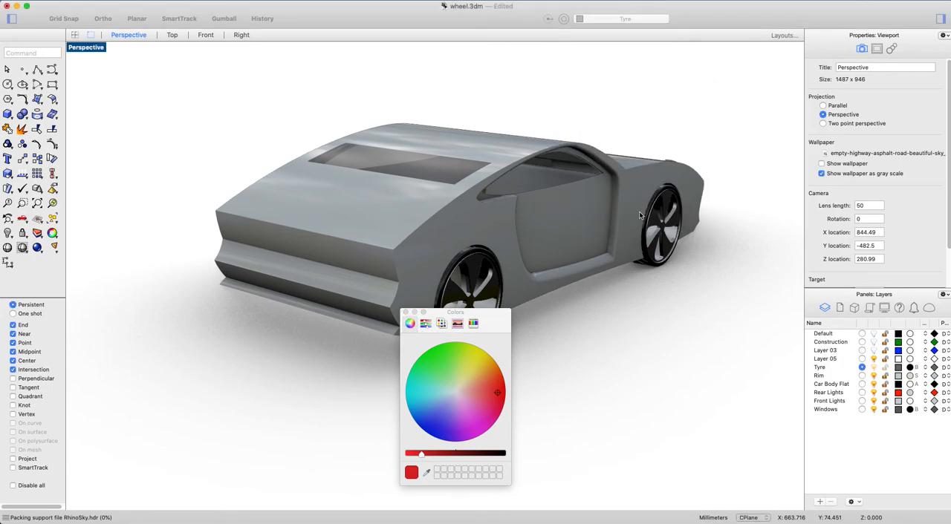
{"action": "left_click", "coordinate": [407, 313]}
Select both headlight panels on the car's bonnet to check their assigned material, and clear the selection.
{"action": "right_click_drag", "start_coordinate": [644, 329], "coordinate": [503, 332]}
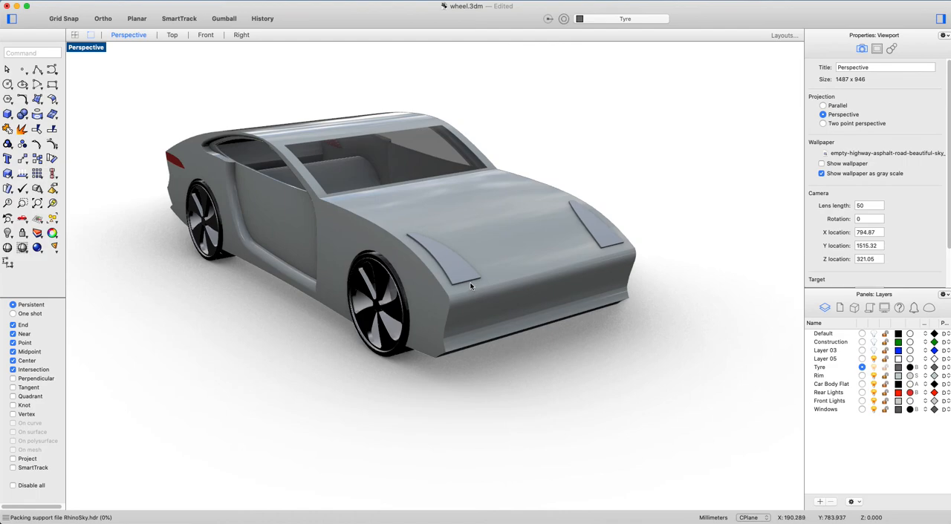
{"action": "scroll", "coordinate": [456, 278], "scroll_direction": "up", "scroll_amount": 5}
{"action": "left_click", "coordinate": [460, 270]}
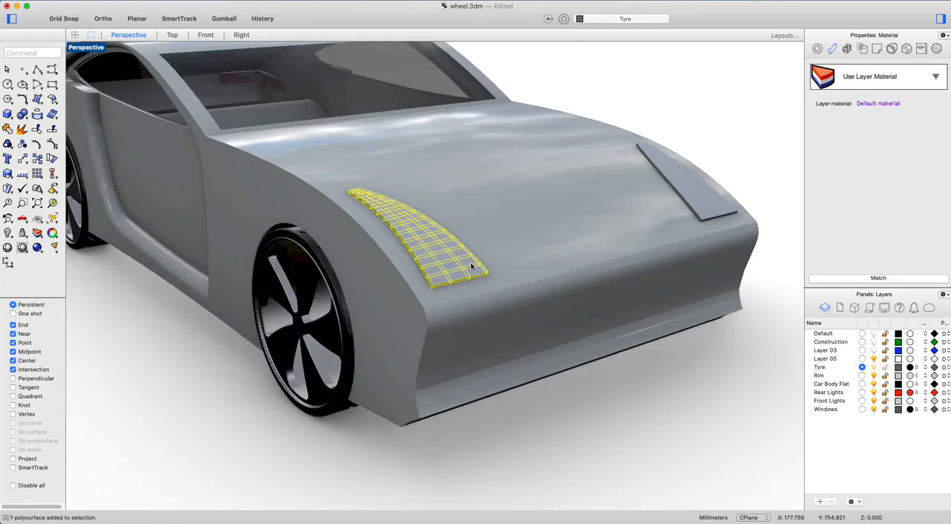
{"action": "left_click", "coordinate": [733, 217], "text": "shift"}
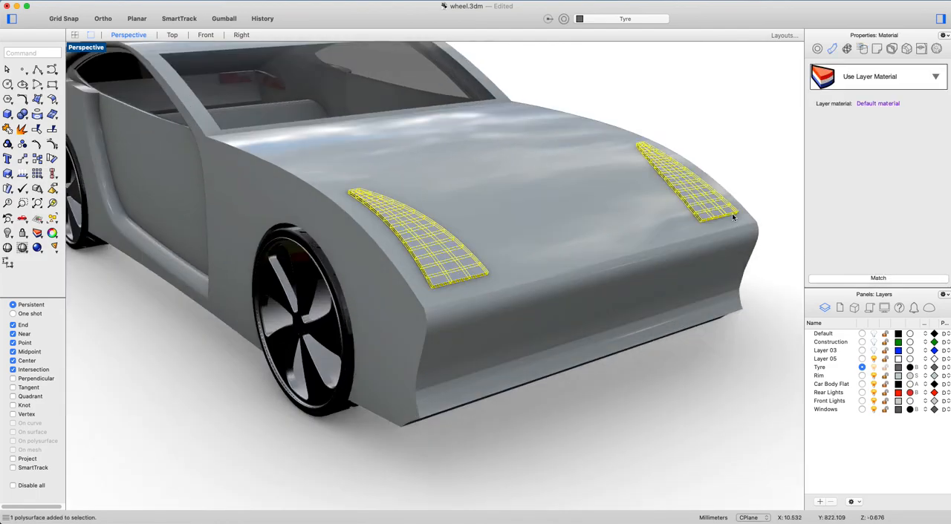
{"action": "left_click", "coordinate": [725, 375]}
Import White Opaque Plastic from the material library's Plastic folder and apply it to the Front Lights layer.
{"action": "left_click", "coordinate": [909, 401]}
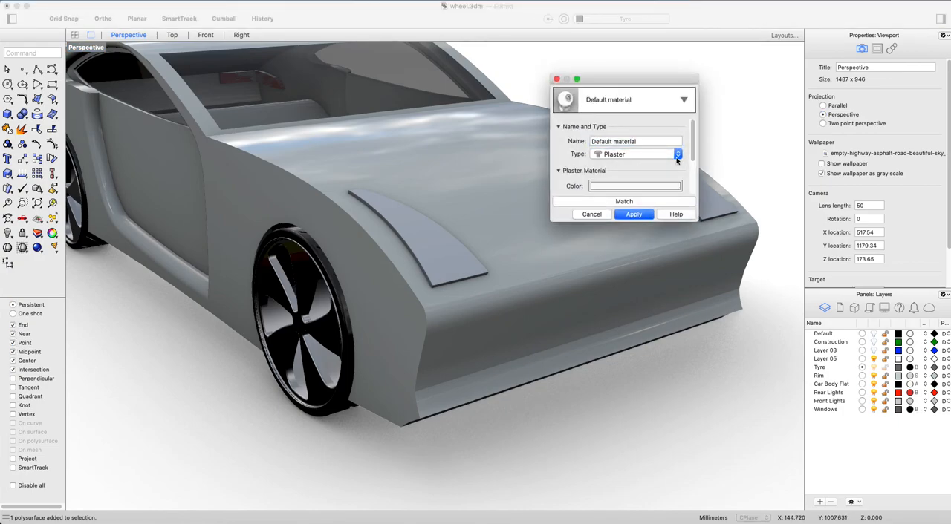
{"action": "left_click", "coordinate": [682, 100]}
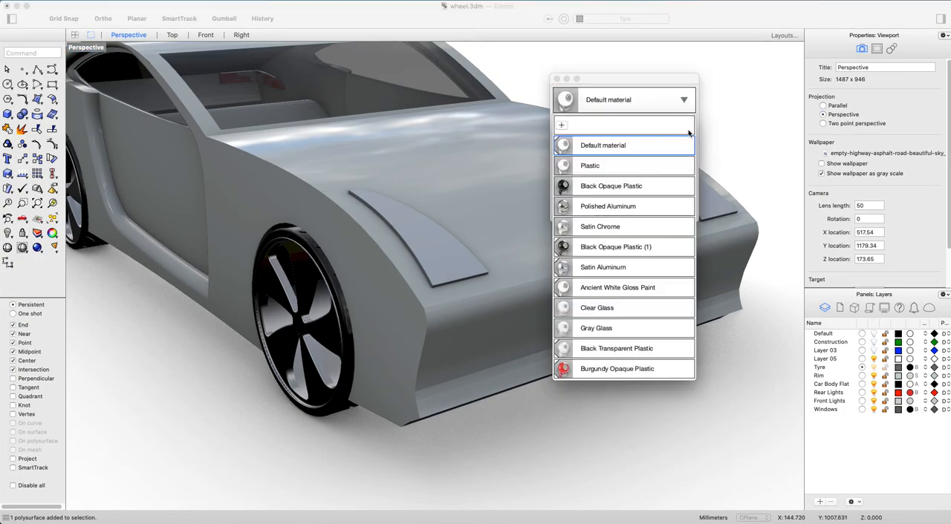
{"action": "left_click", "coordinate": [562, 129]}
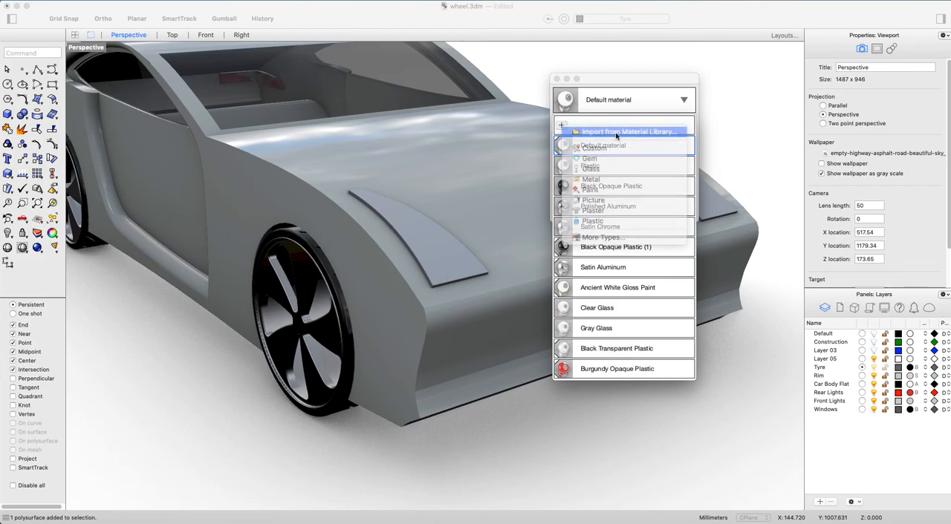
{"action": "left_click", "coordinate": [616, 130]}
{"action": "double_click", "coordinate": [800, 149]}
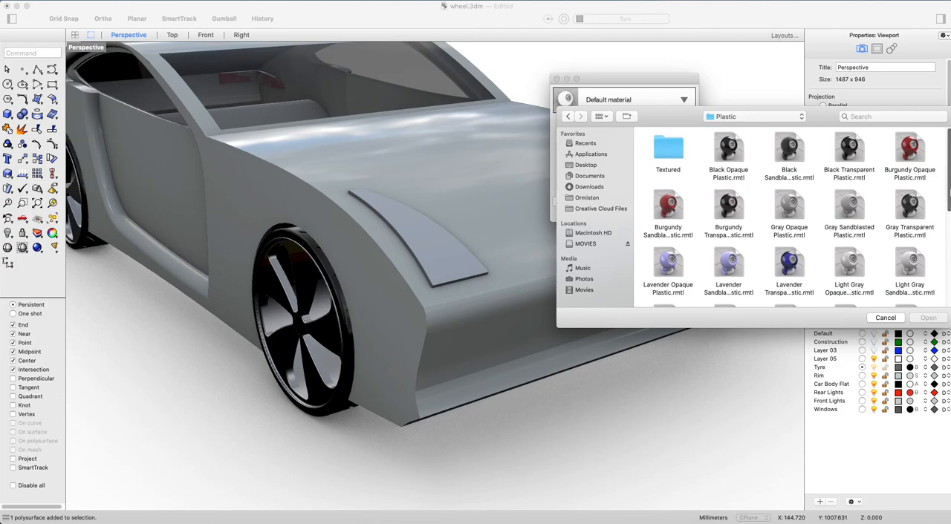
{"action": "scroll", "coordinate": [948, 266], "scroll_direction": "down", "scroll_amount": 10}
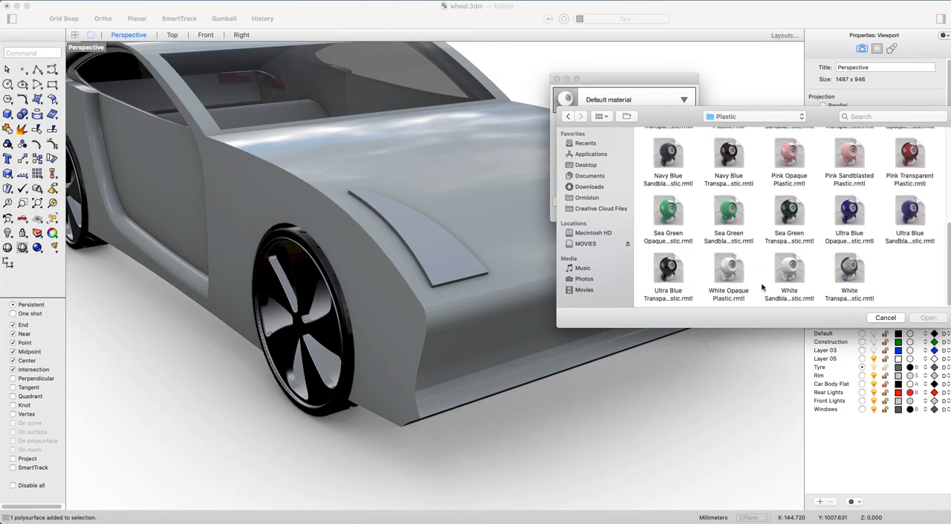
{"action": "left_click", "coordinate": [727, 274]}
{"action": "left_click", "coordinate": [938, 322]}
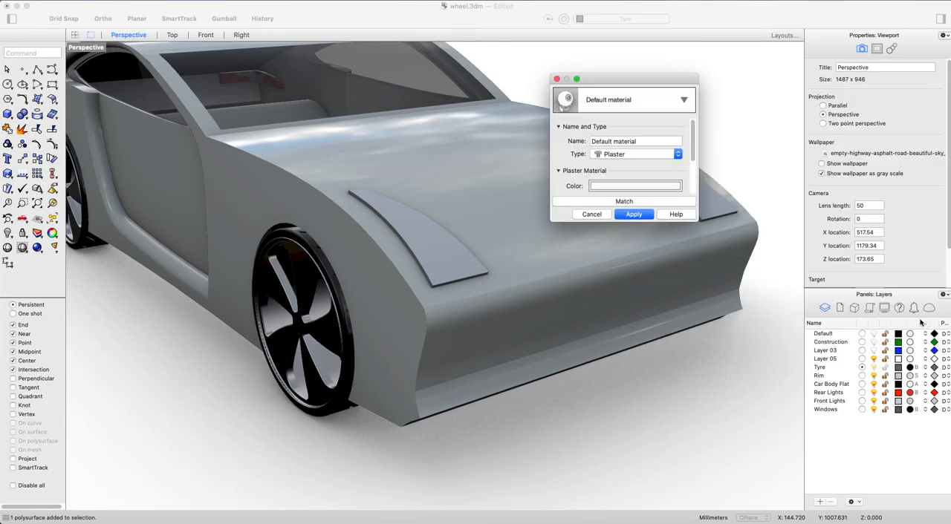
{"action": "left_click", "coordinate": [638, 214]}
Save the car model with its new light materials to wheel.3dm.
{"action": "right_click_drag", "start_coordinate": [606, 338], "coordinate": [637, 329]}
{"action": "scroll", "coordinate": [492, 244], "scroll_direction": "down", "scroll_amount": 3}
{"action": "right_click_drag", "start_coordinate": [413, 239], "coordinate": [427, 283]}
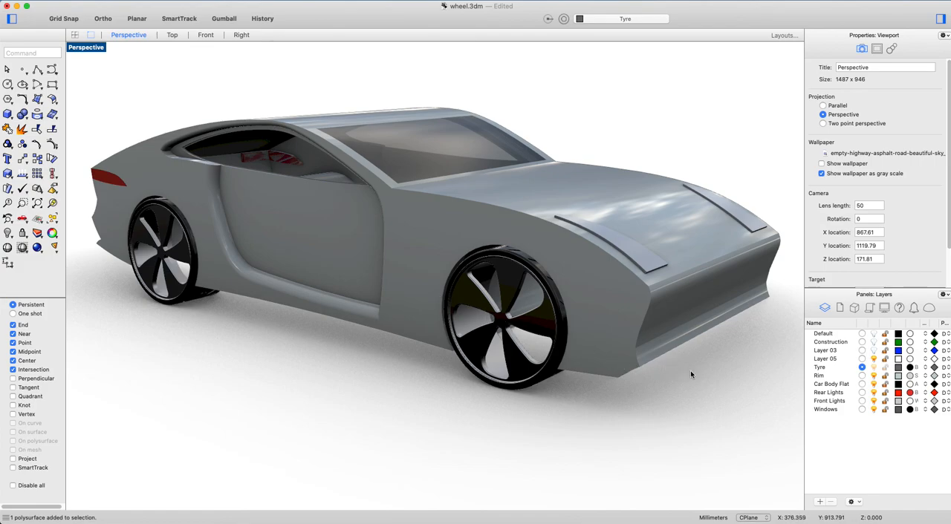
{"action": "key", "text": "super+s"}
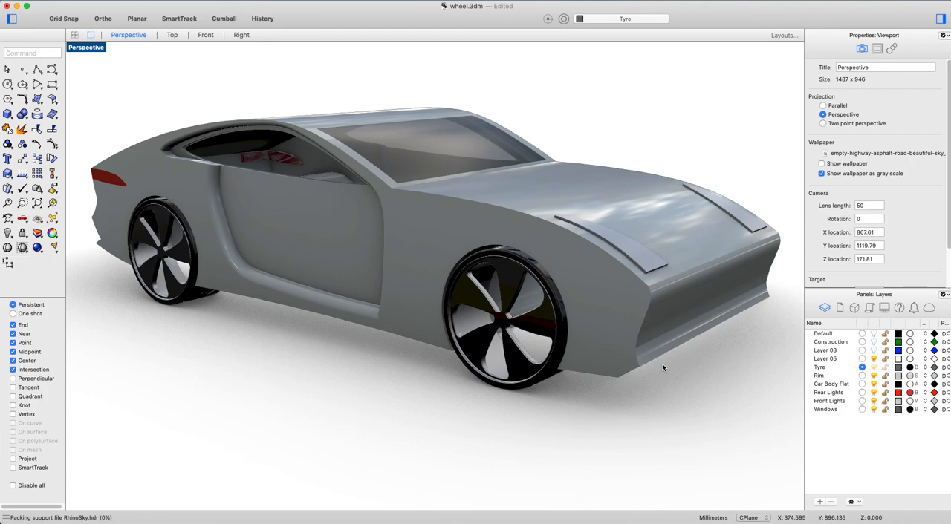